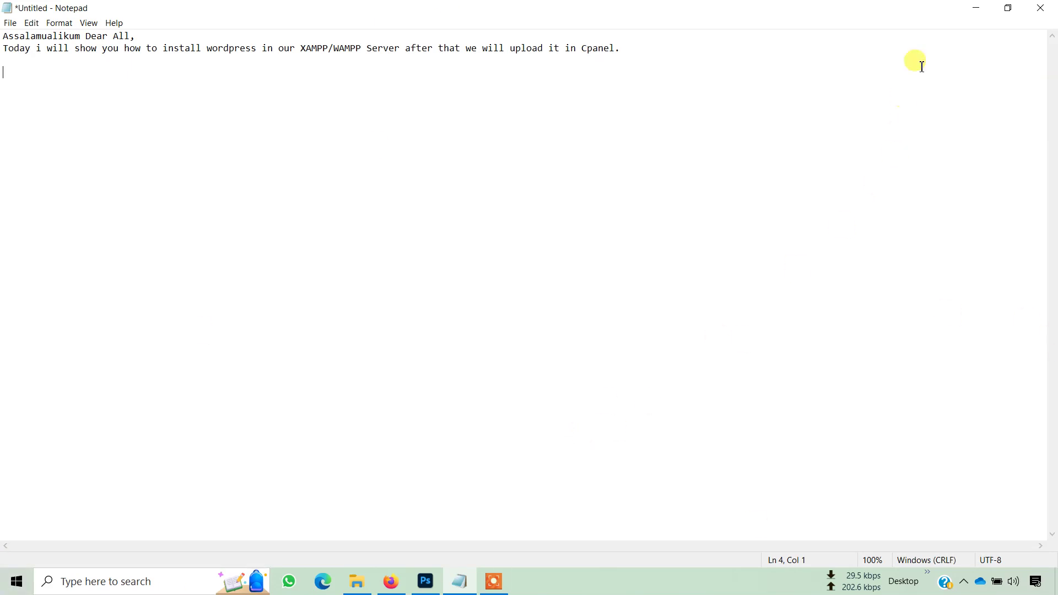
- Bring Firefox forward and navigate from the wordpress.org home page to Get WordPress
click(977, 9)
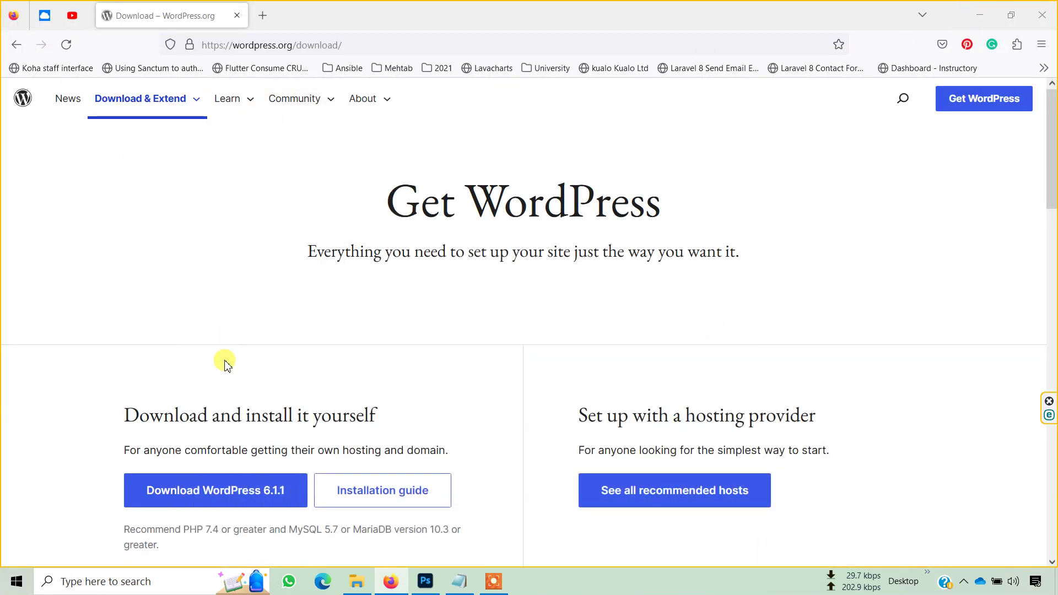
scroll(508, 331, down, 3)
scroll(507, 331, up, 3)
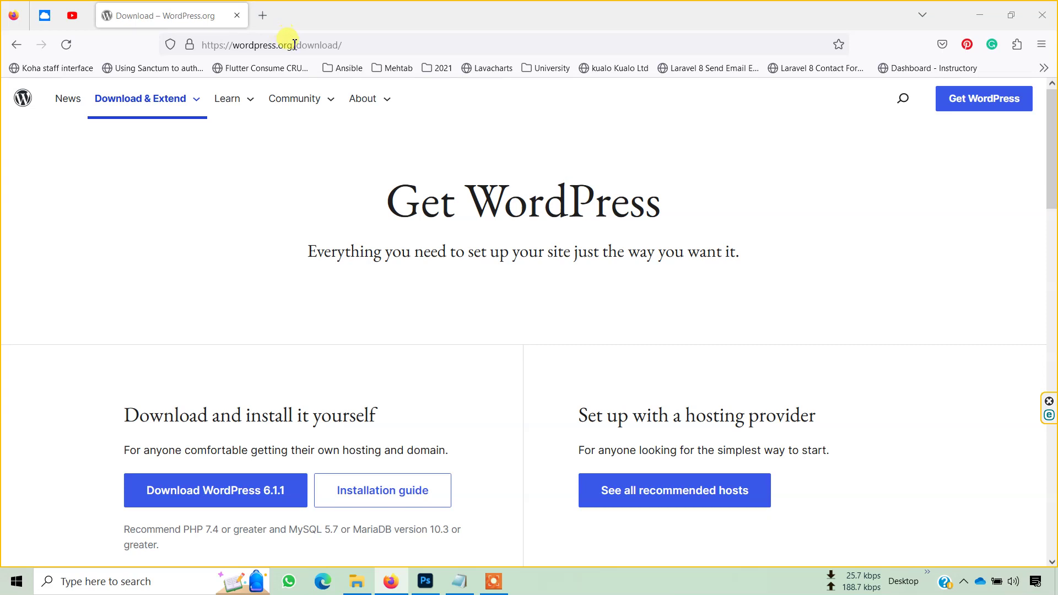
drag(294, 44, 408, 46)
key(BackSpace)
key(Return)
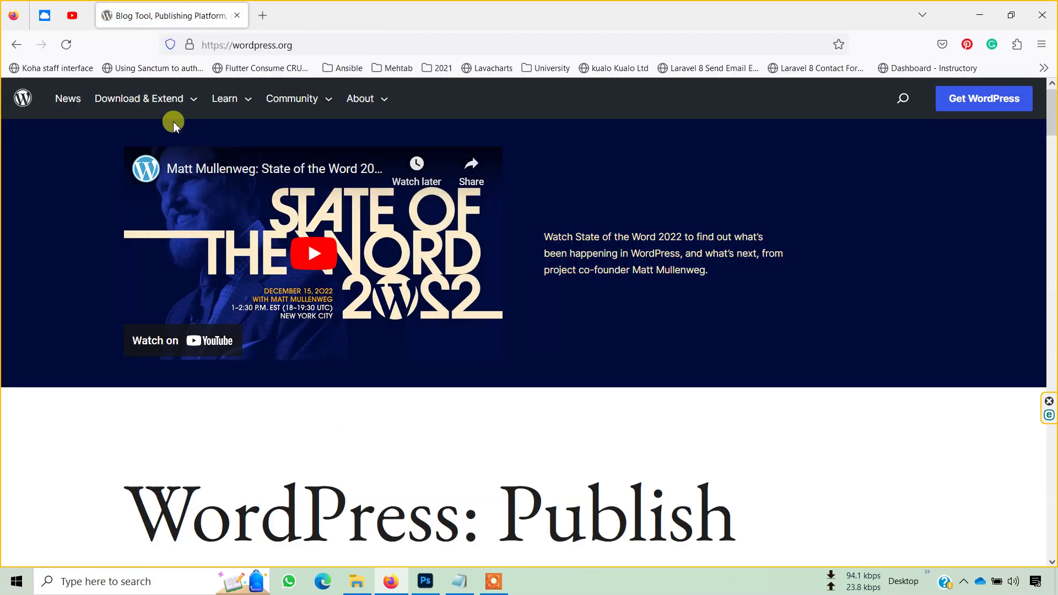
mouse_move(165, 103)
click(132, 132)
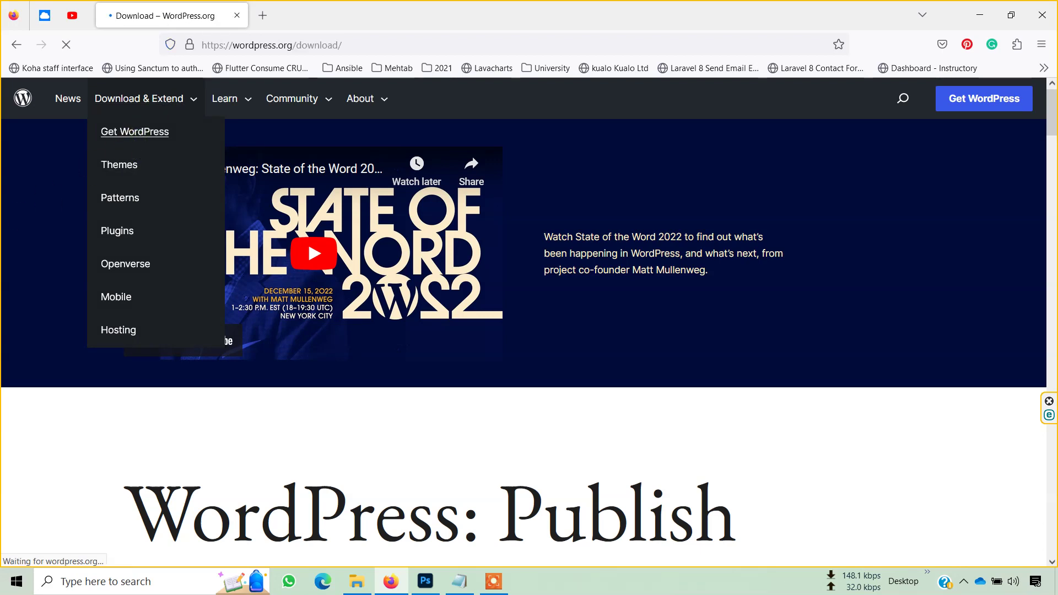
- Download WordPress 6.1.1 and show wordpress-6.1.1.zip in the Downloads folder
scroll(3, 267, down, 3)
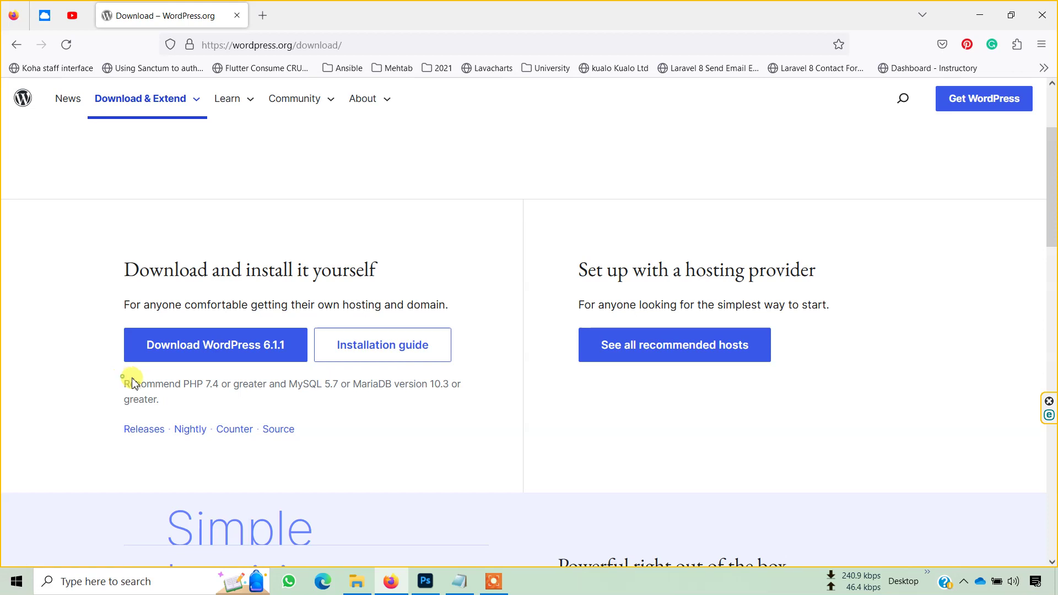
drag(123, 381, 205, 408)
click(177, 344)
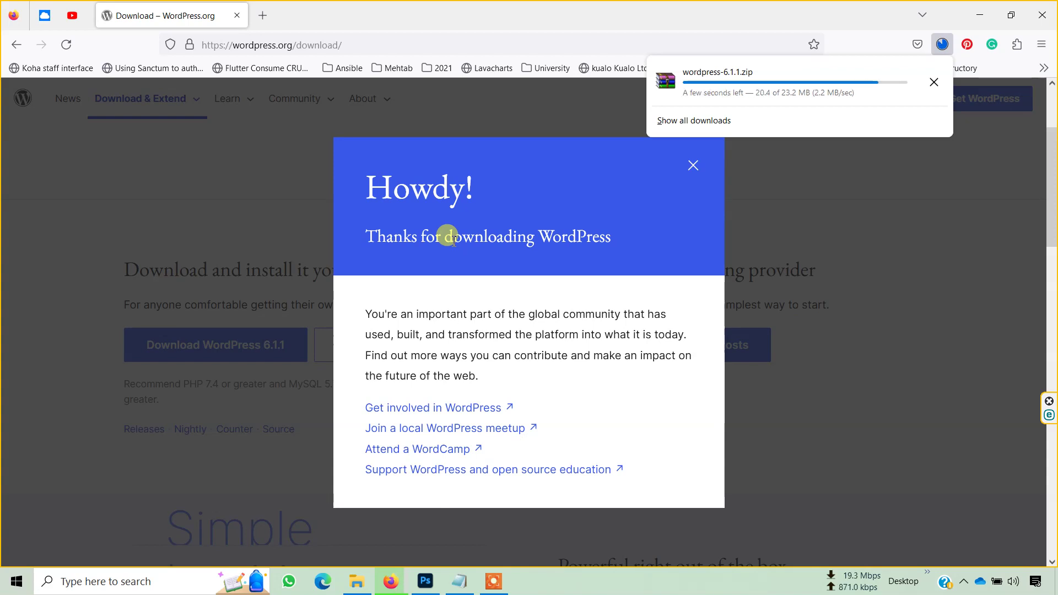
click(935, 78)
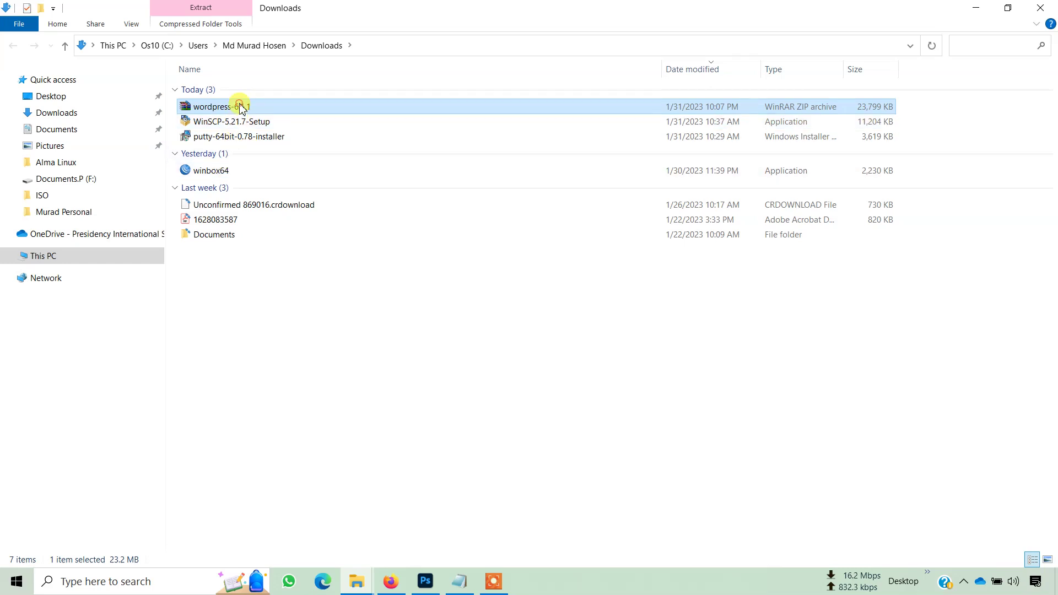
- Extract the WordPress zip with 7-Zip into a wordpress-6.1.1 folder
right_click(241, 109)
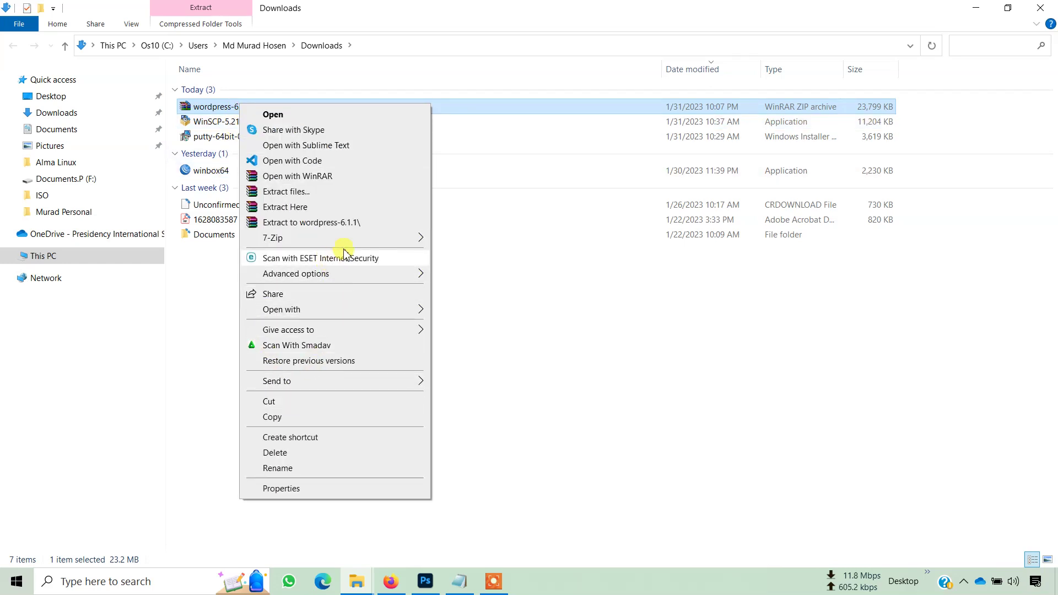
mouse_move(358, 238)
click(485, 302)
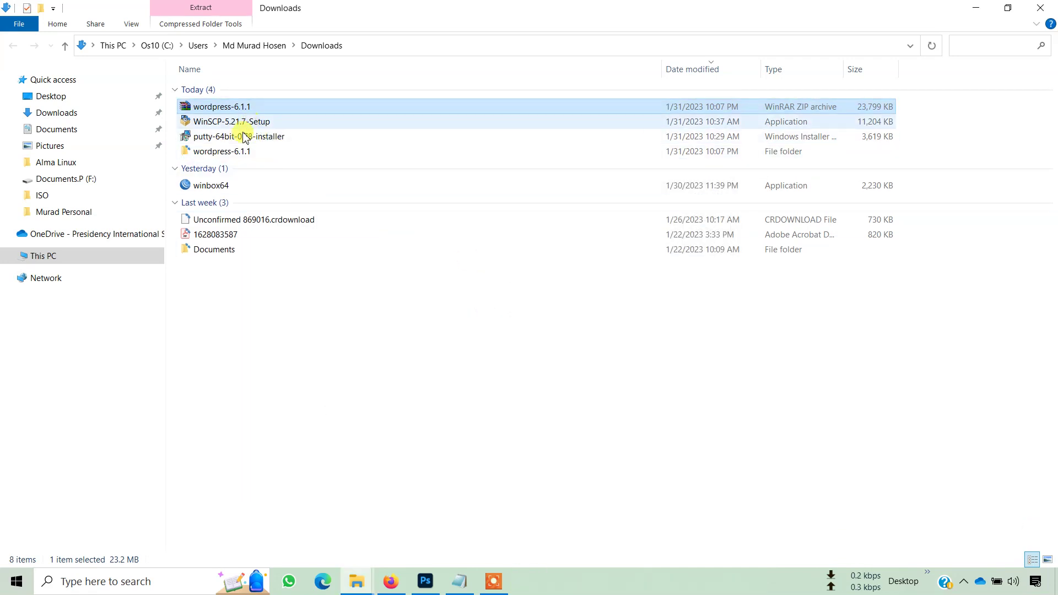
- Rename the extracted inner wordpress folder to easyitblog
double_click(236, 152)
click(234, 93)
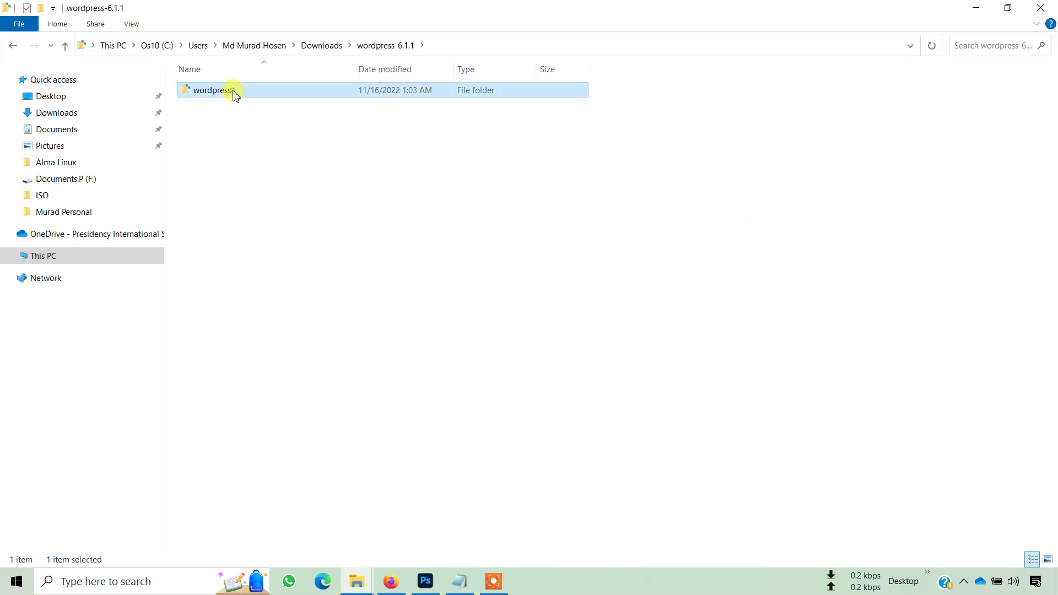
right_click(235, 93)
click(289, 538)
text(easyitblog)
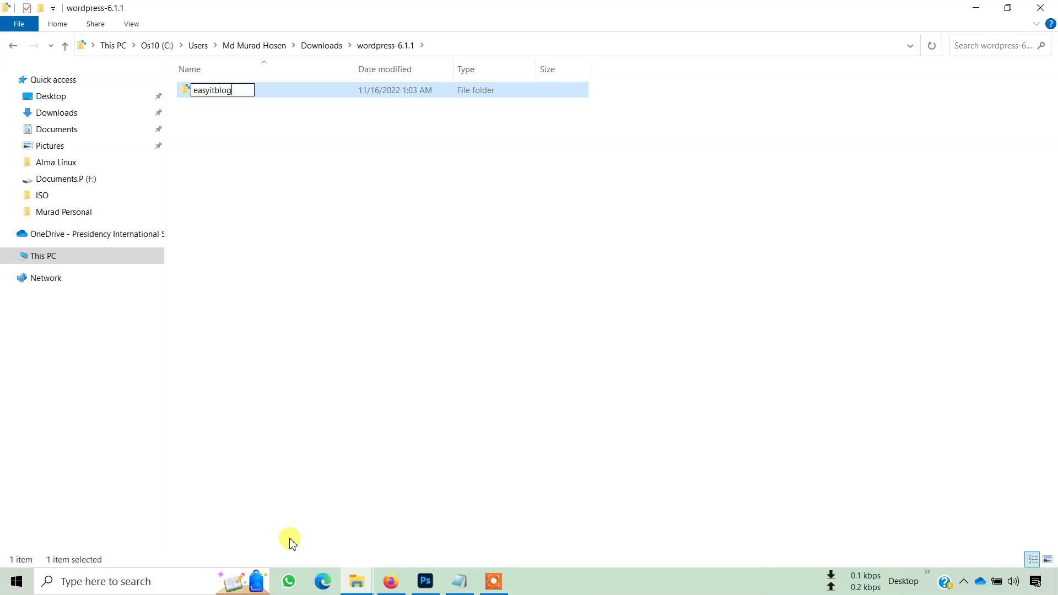
key(Return)
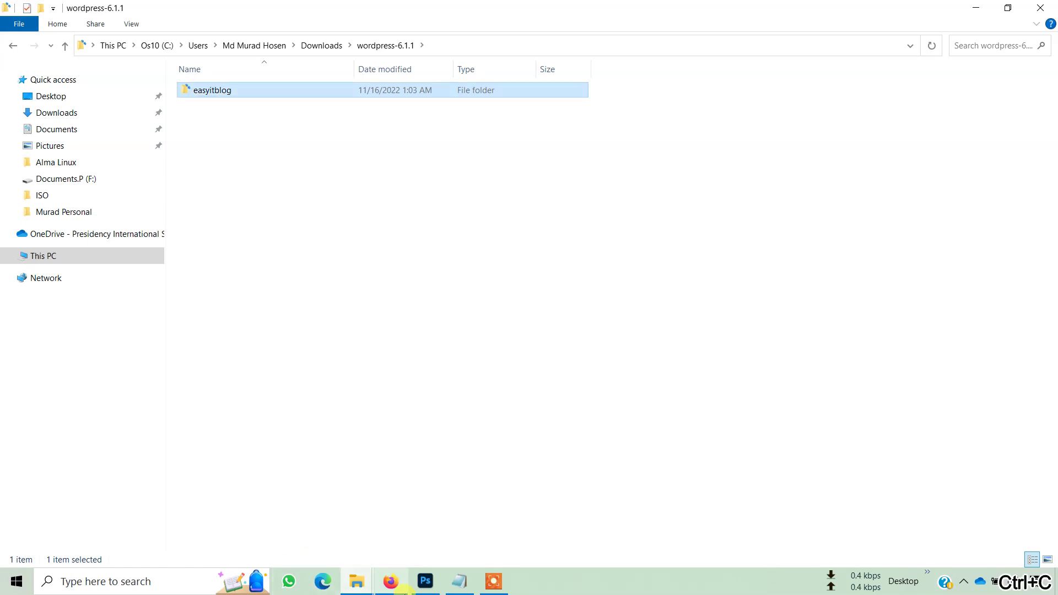
click(350, 575)
- Browse H: > softwaredevelopment_xampp_server > xampp81_server and launch xampp-control
click(335, 535)
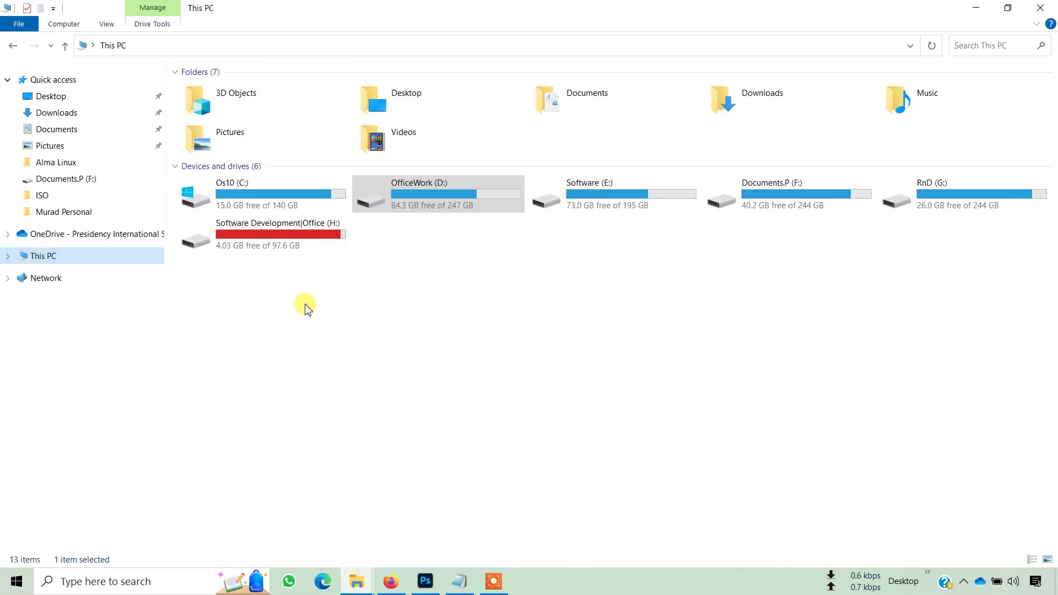
double_click(281, 227)
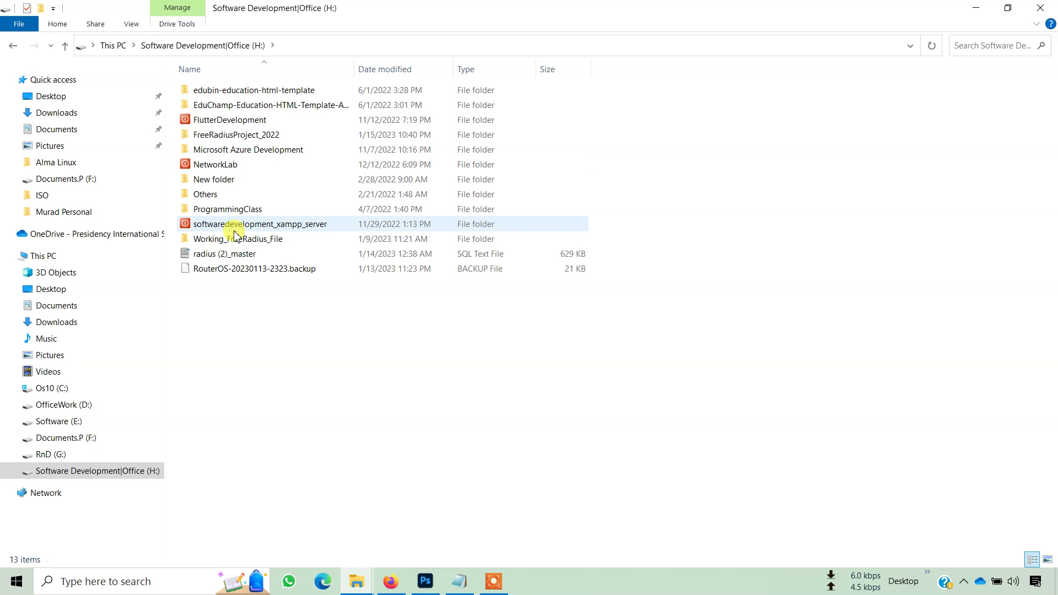
double_click(253, 225)
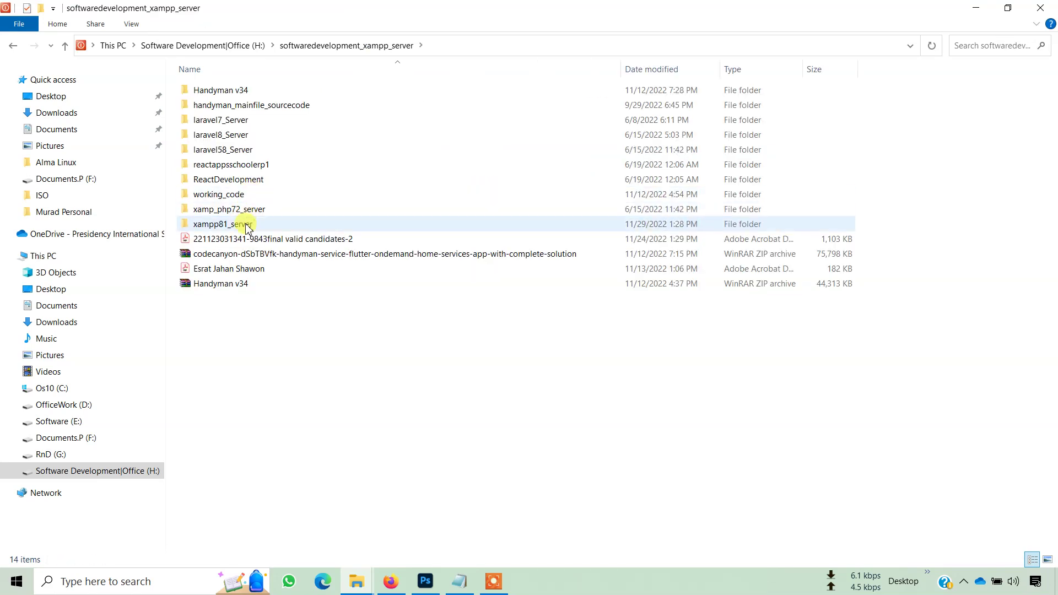
double_click(246, 225)
scroll(333, 385, down, 7)
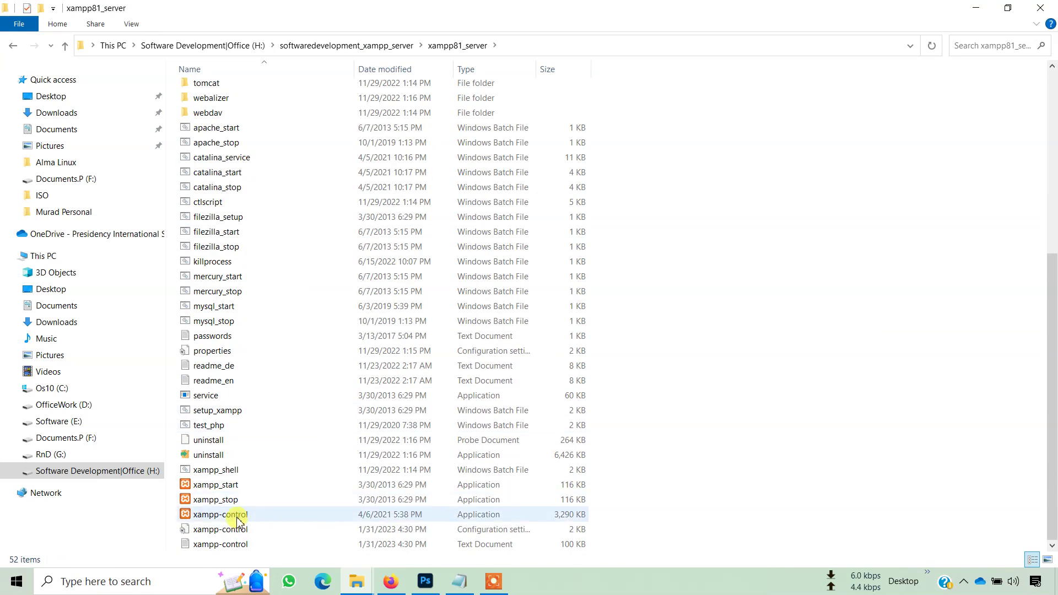
double_click(237, 518)
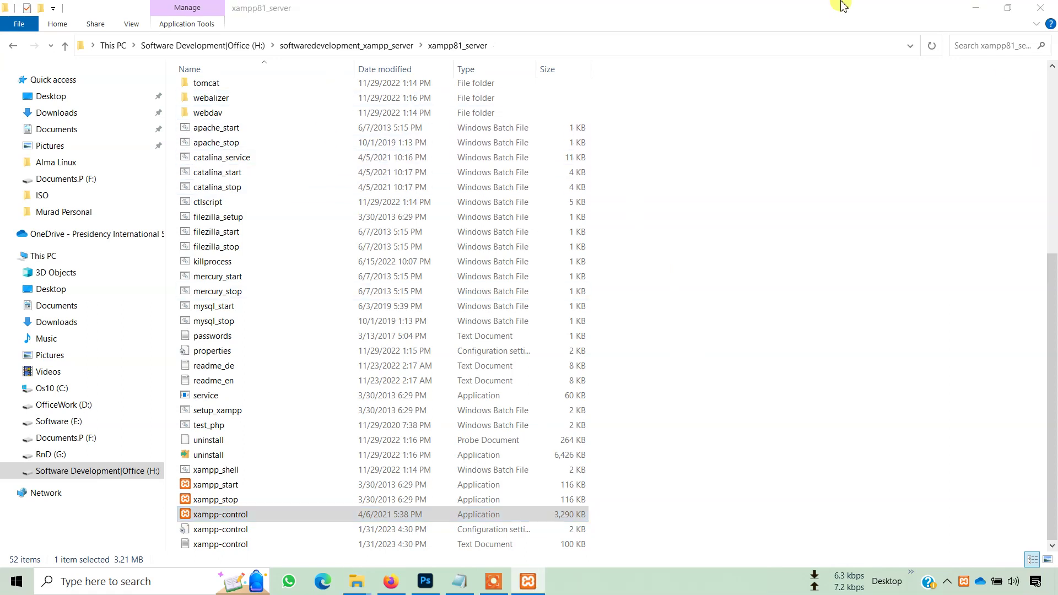
- Start Apache and MySQL in the XAMPP Control Panel
click(235, 78)
click(234, 98)
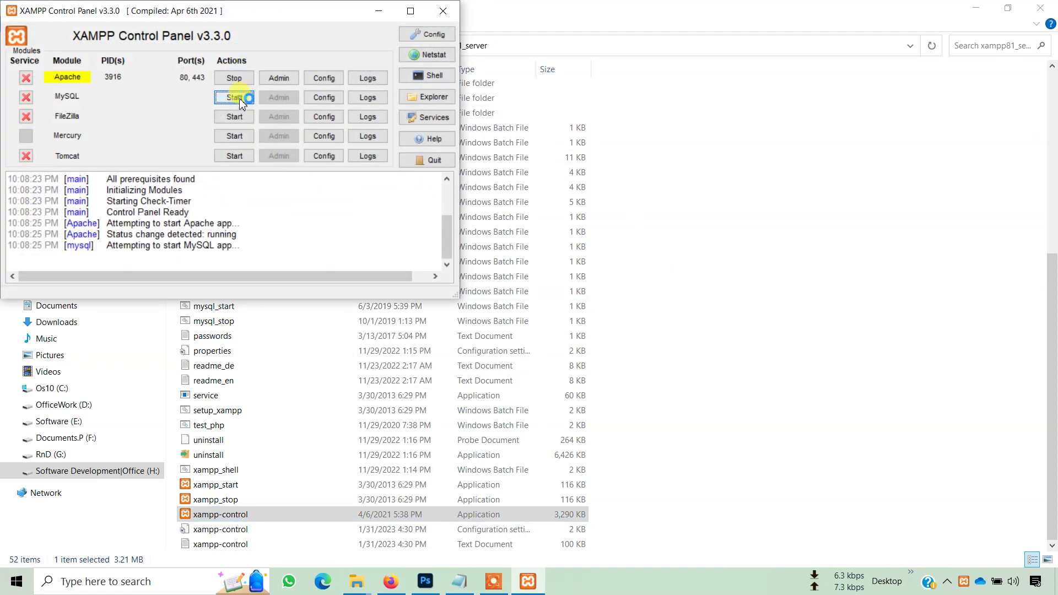
click(895, 234)
scroll(860, 218, up, 7)
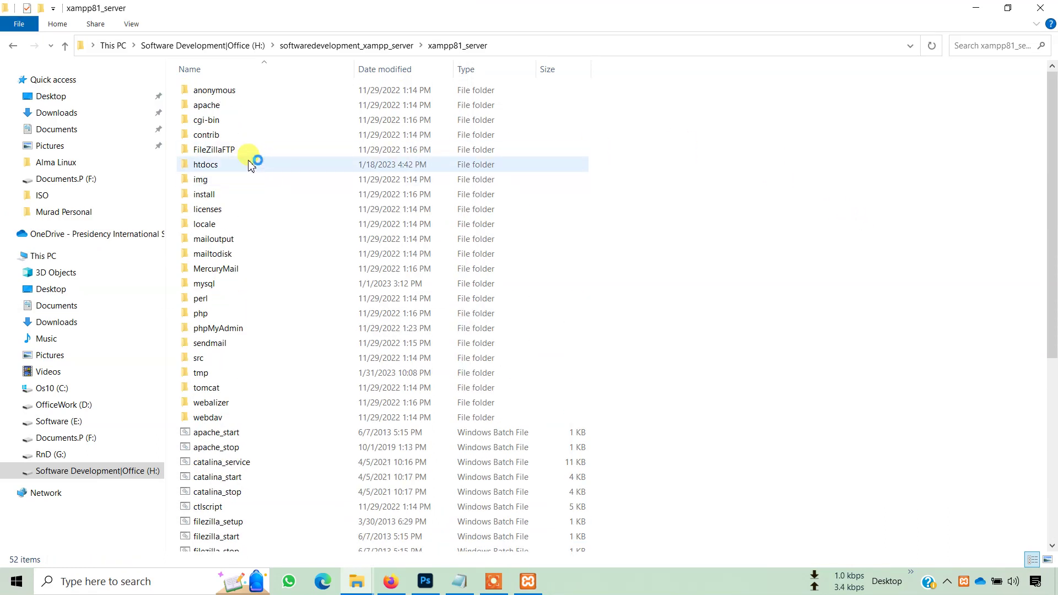
- Paste the copied easyitblog folder into htdocs\murad
double_click(253, 165)
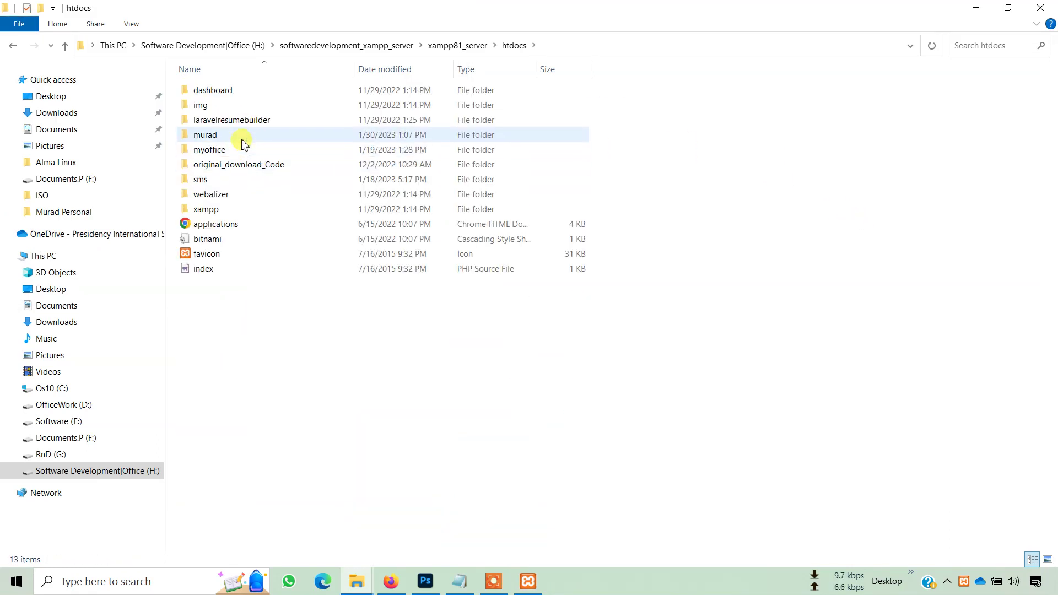
double_click(243, 136)
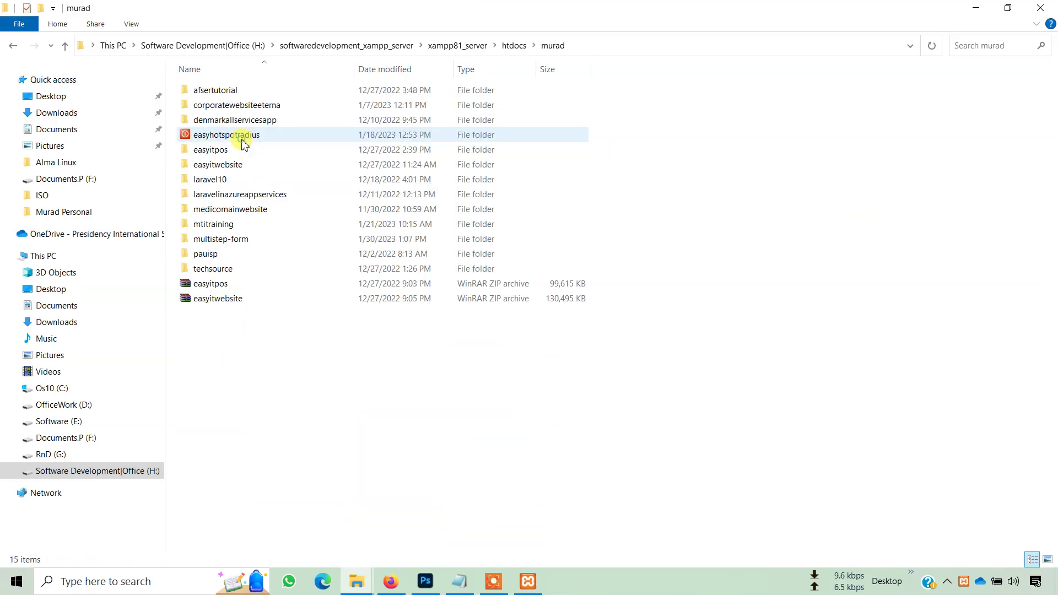
right_click(250, 362)
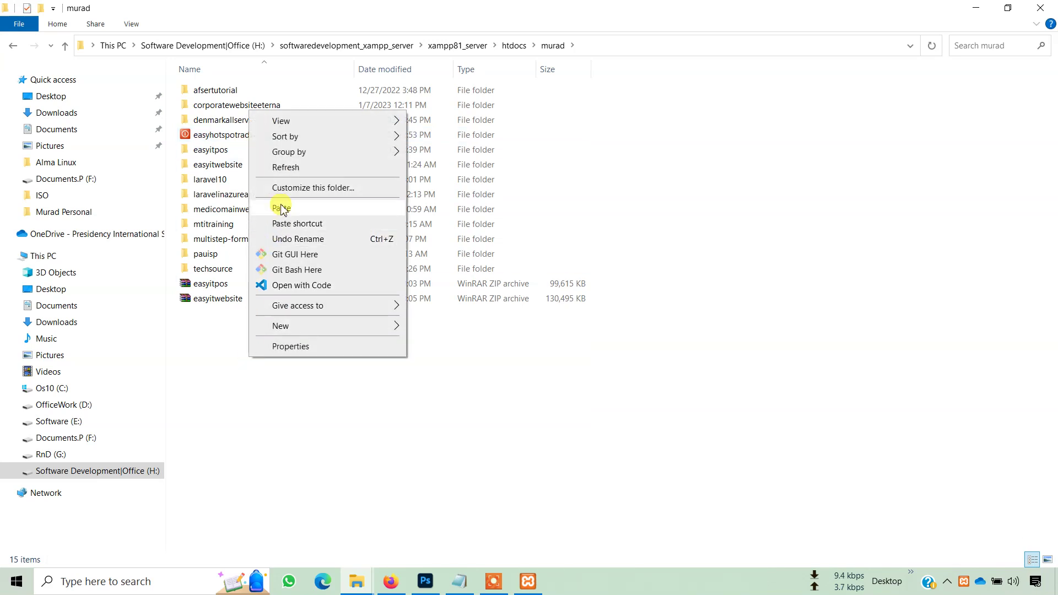
click(282, 208)
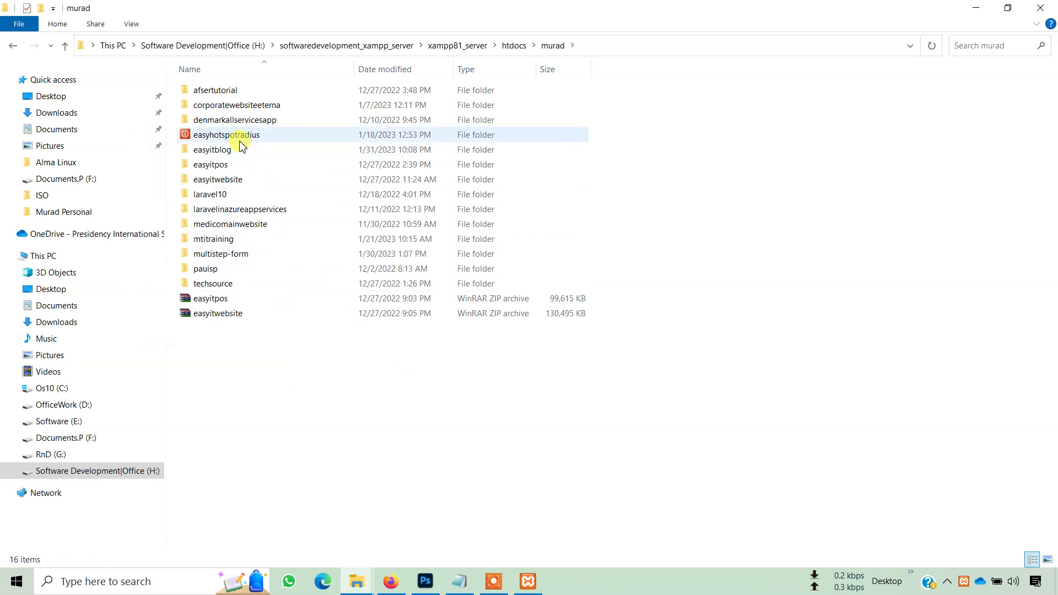
- Rename wp-config-sample to wp-config in easyitblog and open the folder in VS Code
double_click(239, 149)
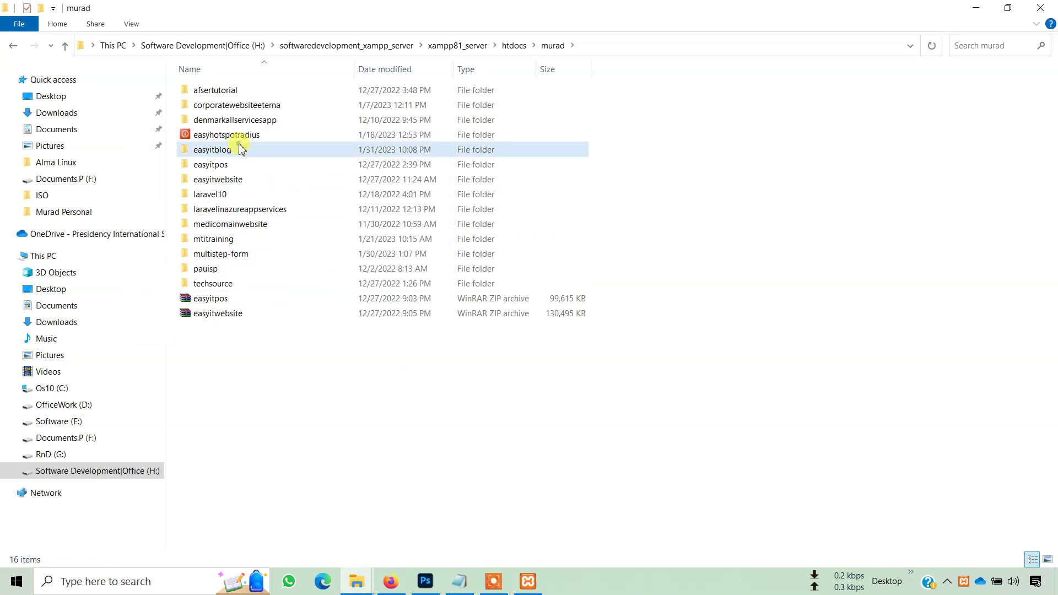
right_click(477, 474)
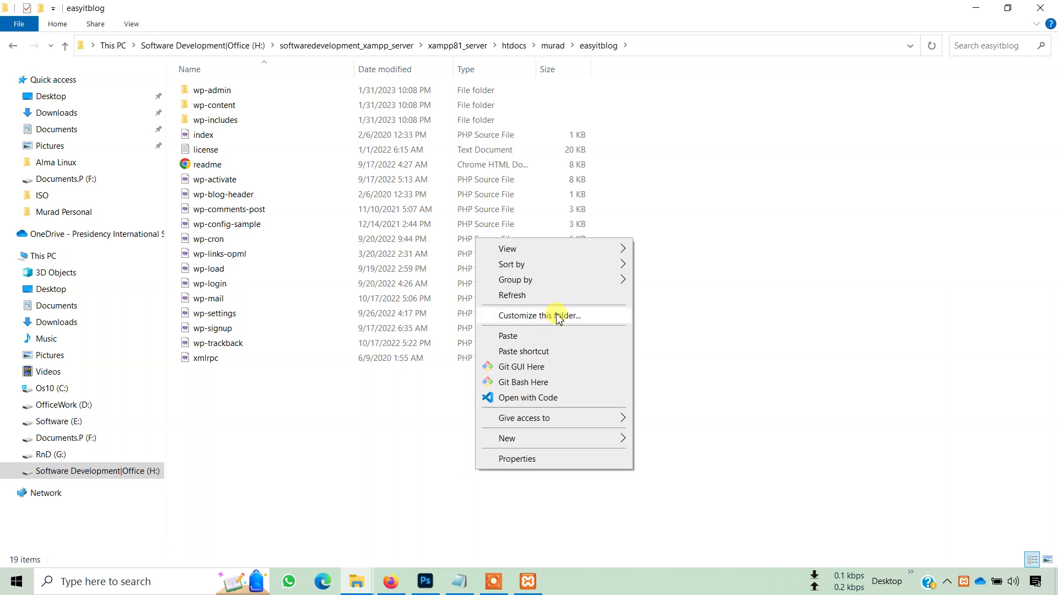
right_click(241, 229)
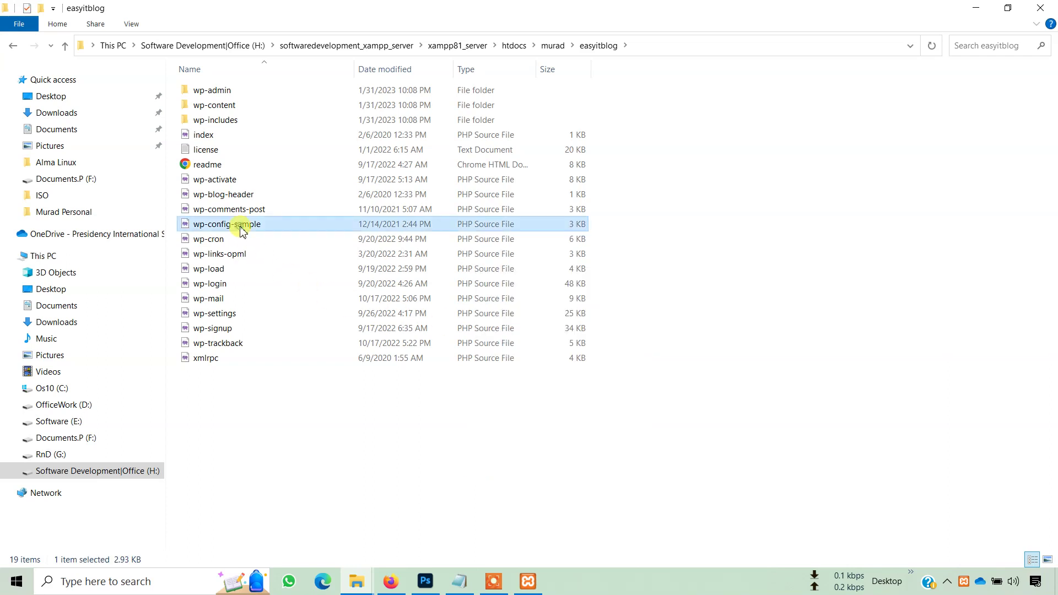
click(278, 536)
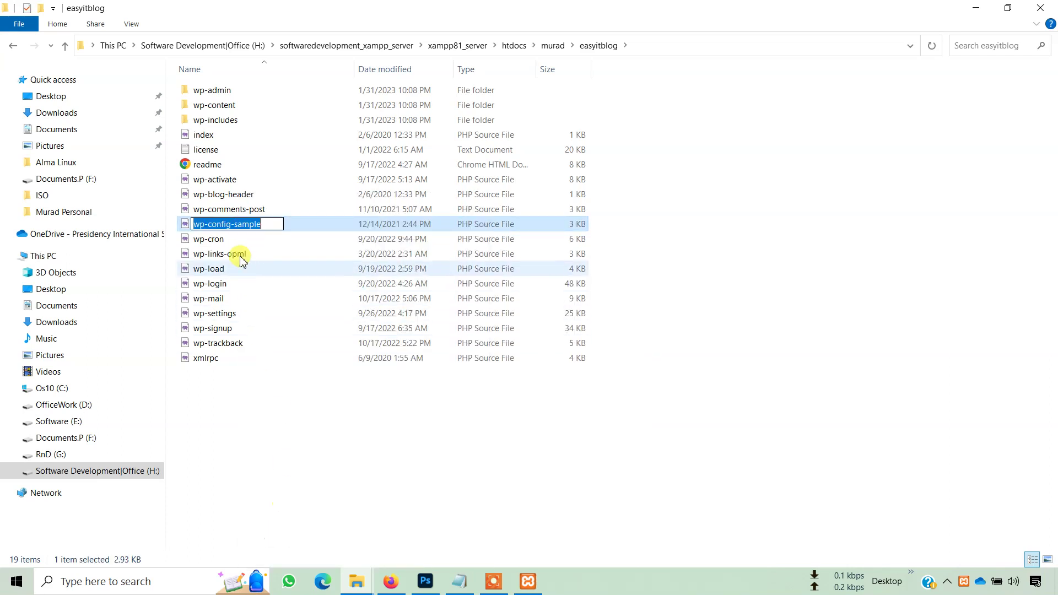
click(230, 225)
drag(250, 226, 273, 226)
key(Delete)
key(Return)
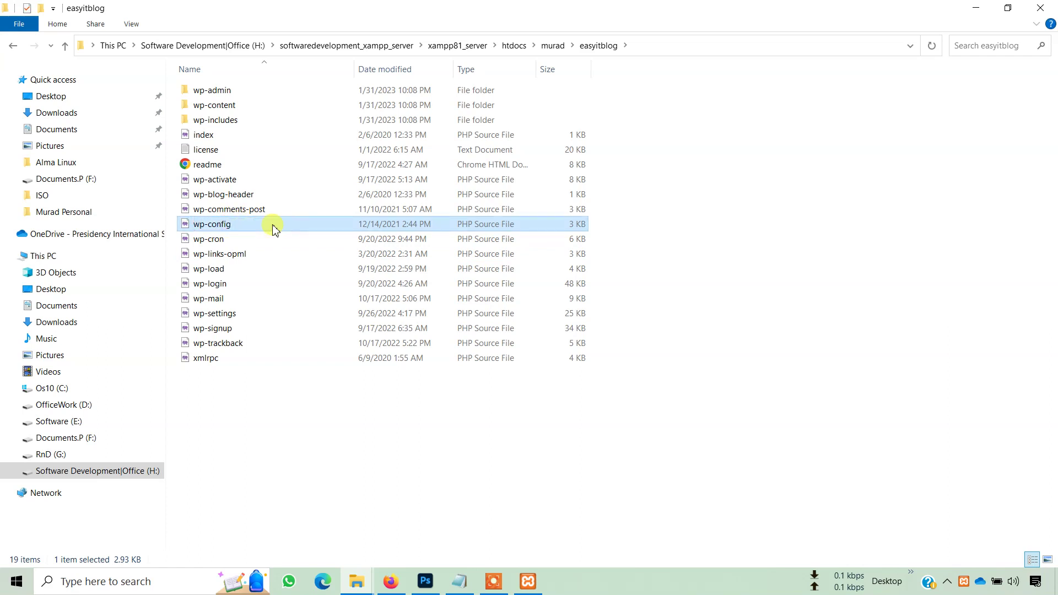
right_click(356, 453)
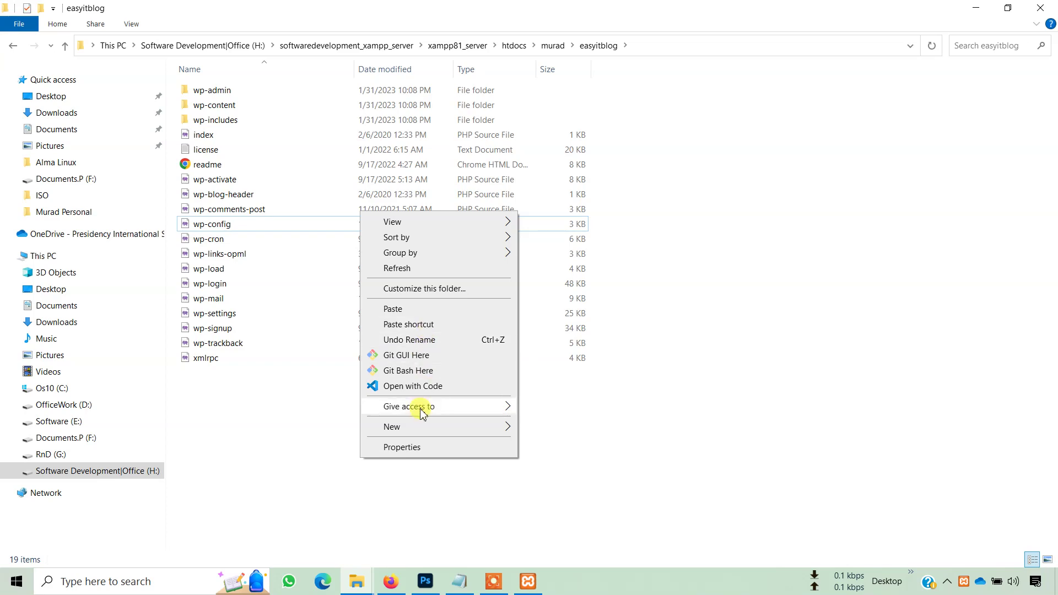
click(428, 388)
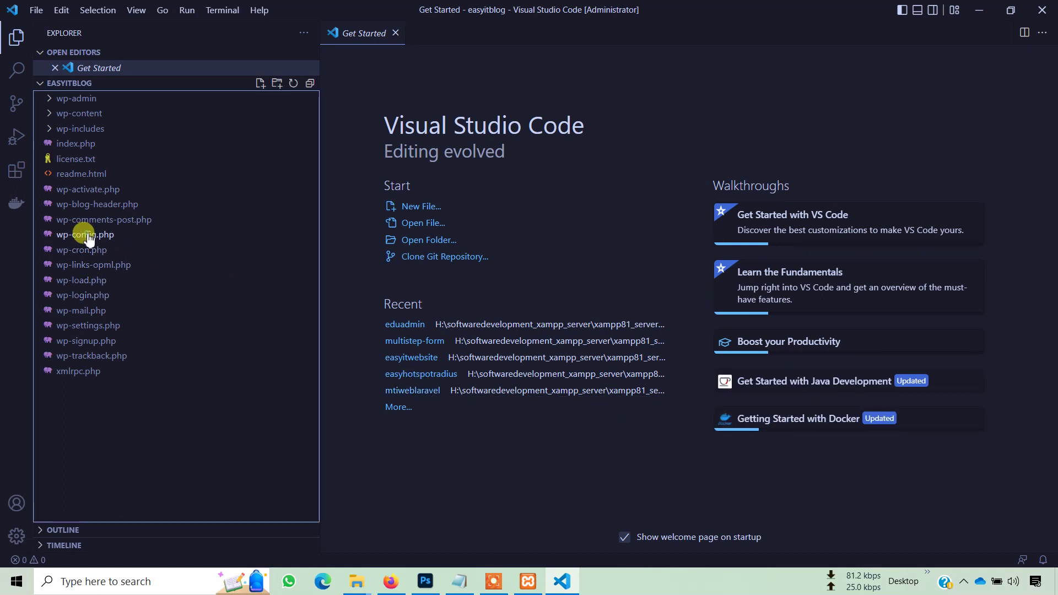
- In wp-config.php, set the database user to root and clear the password
click(82, 235)
scroll(412, 328, down, 2)
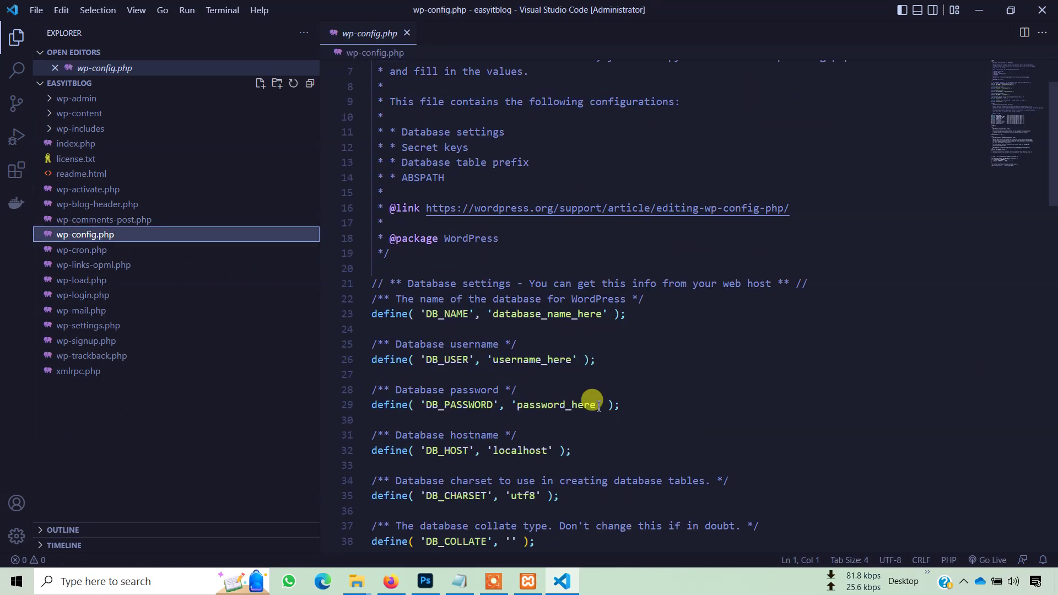
click(542, 359)
double_click(542, 359)
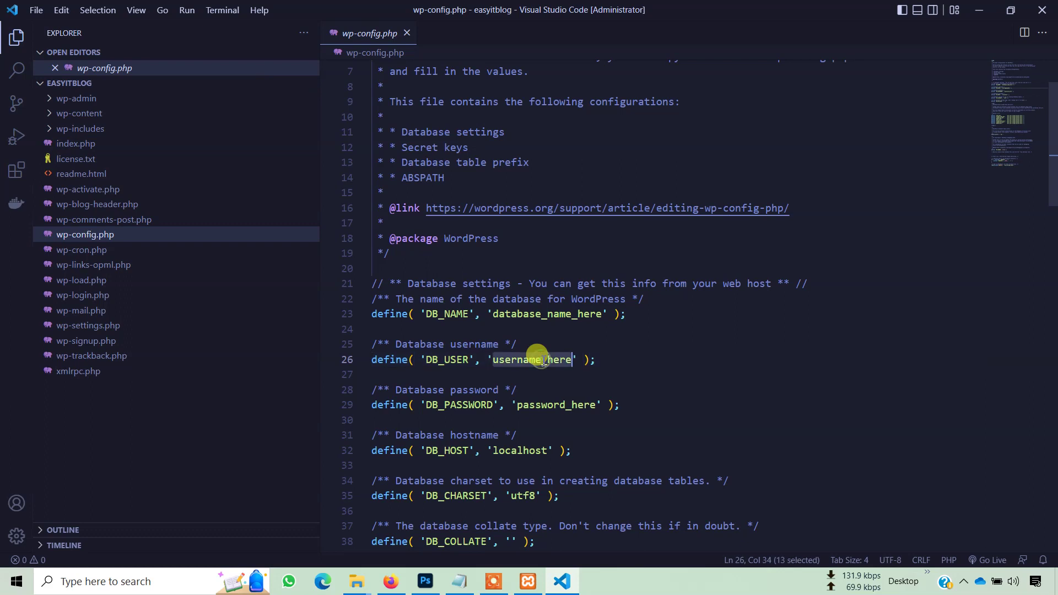
text(root)
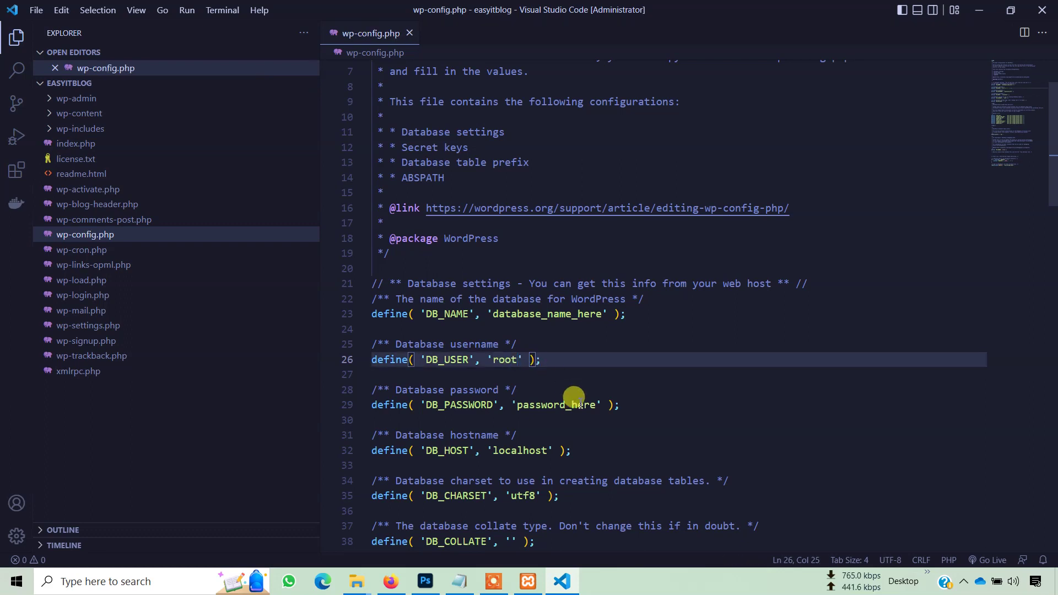
double_click(568, 405)
key(BackSpace)
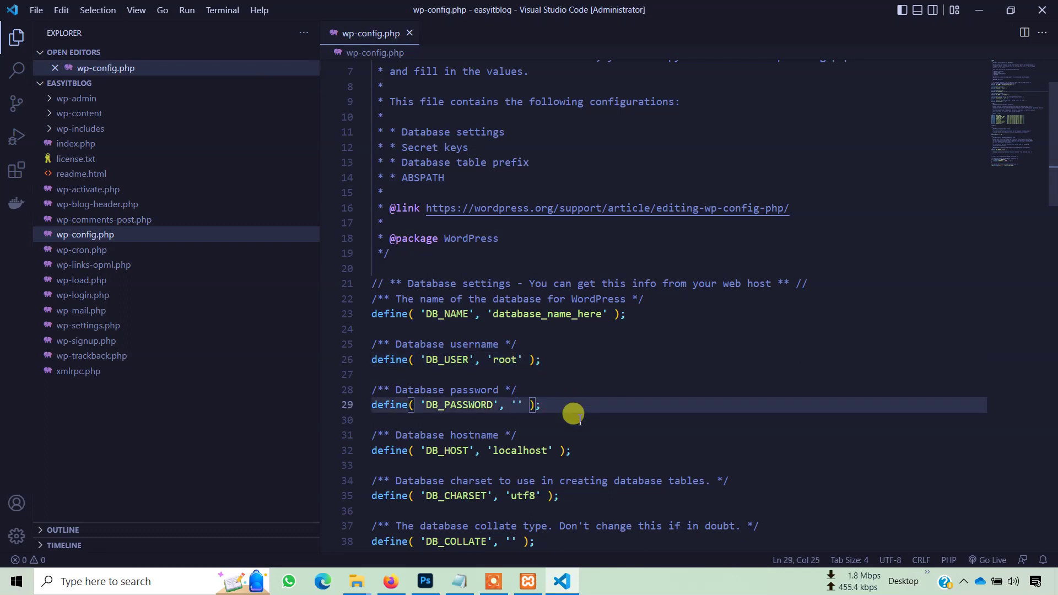
- Set the database name to wordpress_easyitblog and save wp-config.php
scroll(572, 405, down, 1)
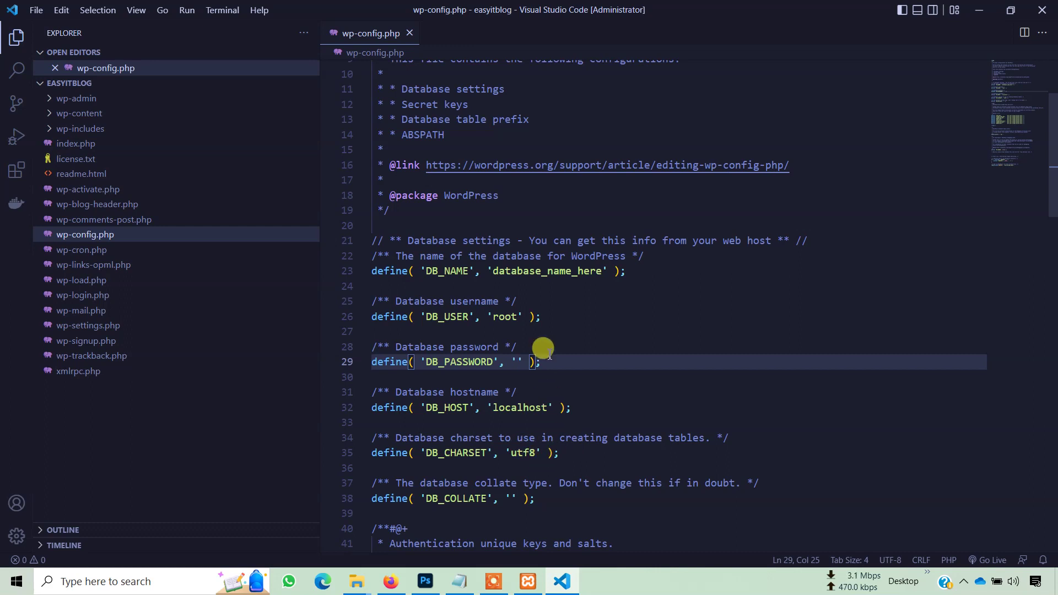
scroll(550, 326, down, 1)
double_click(536, 226)
text(easyitblog)
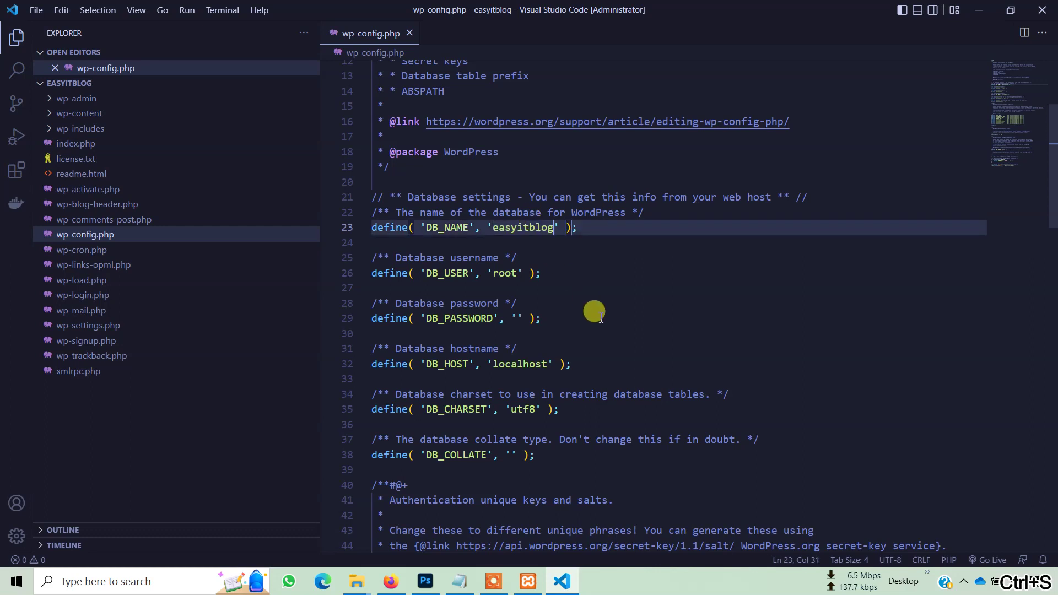
click(492, 227)
text(Wordpress_)
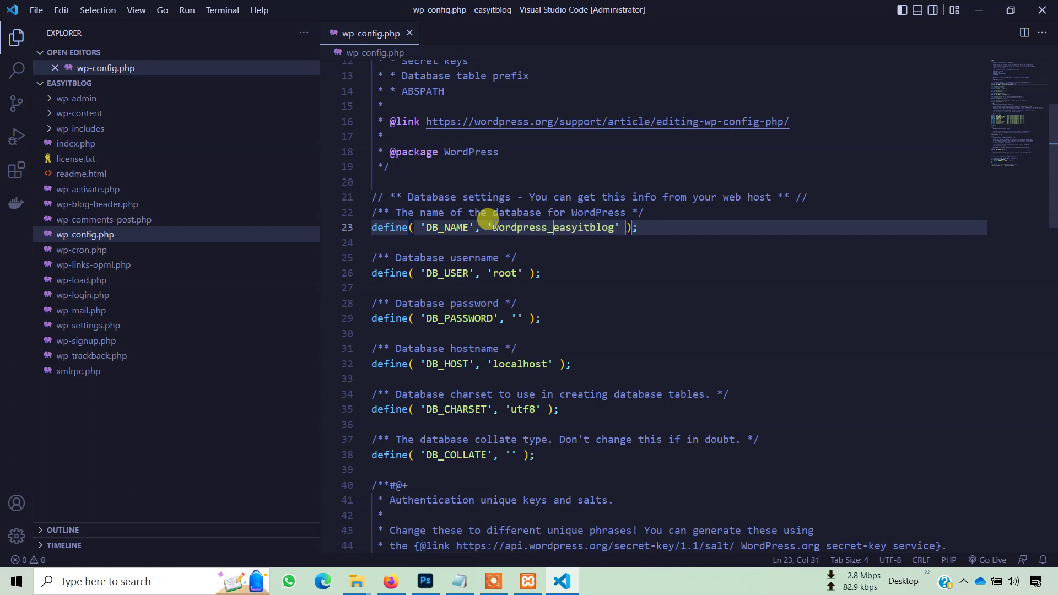
double_click(505, 227)
key(ctrl+c)
key(ctrl+s)
- Load localhost/phpmyadmin in a new Firefox tab
click(391, 582)
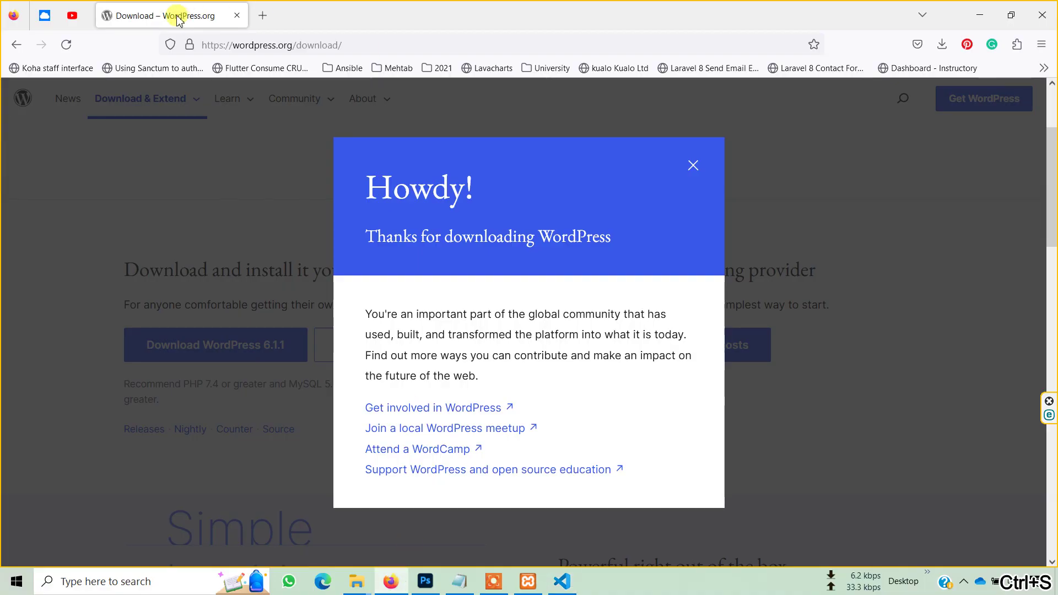
click(263, 15)
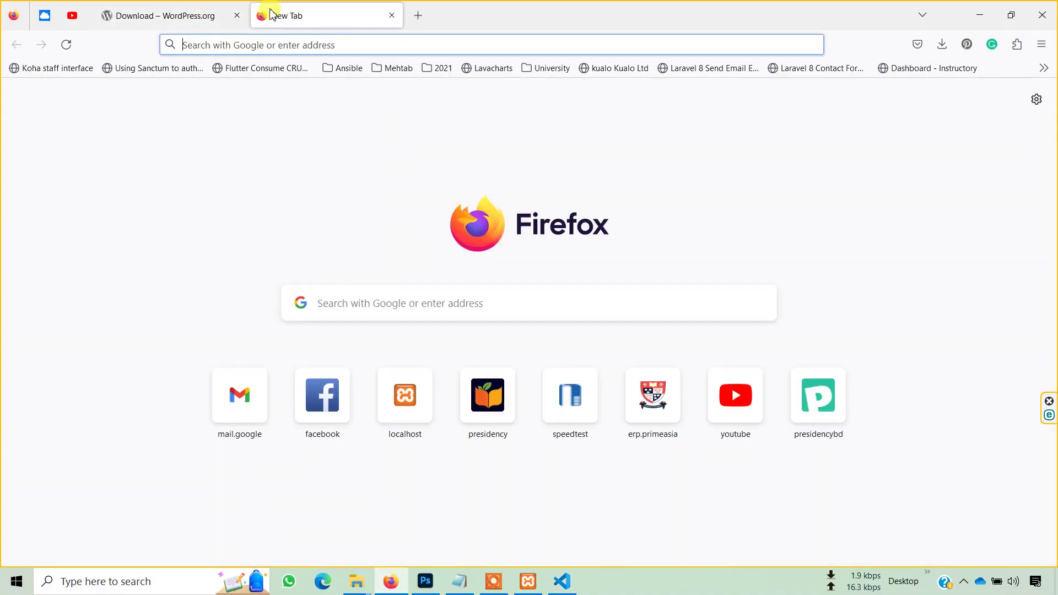
text(localhost)
key(Delete)
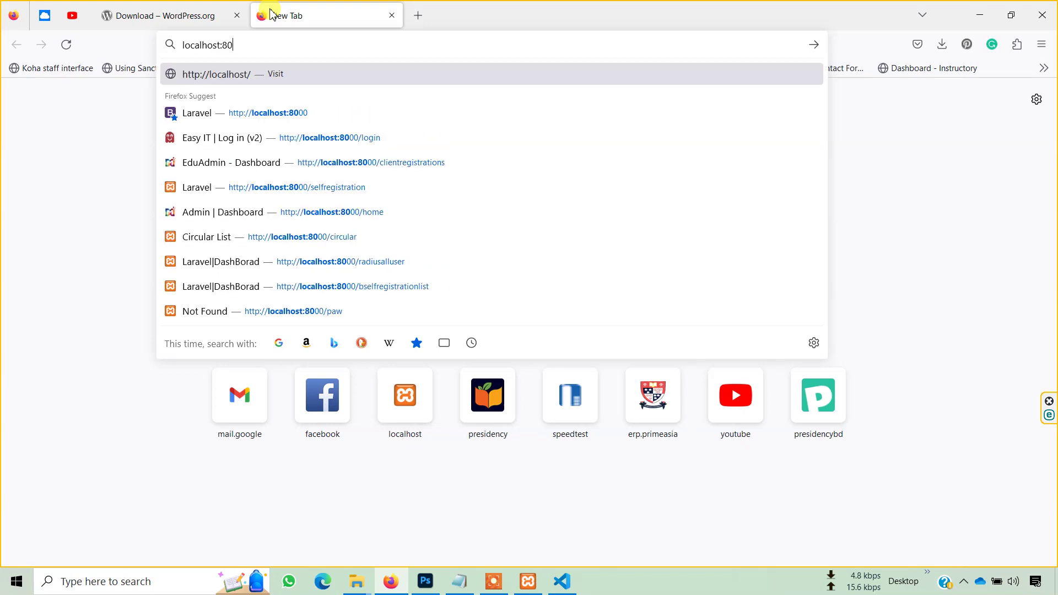
text(/)
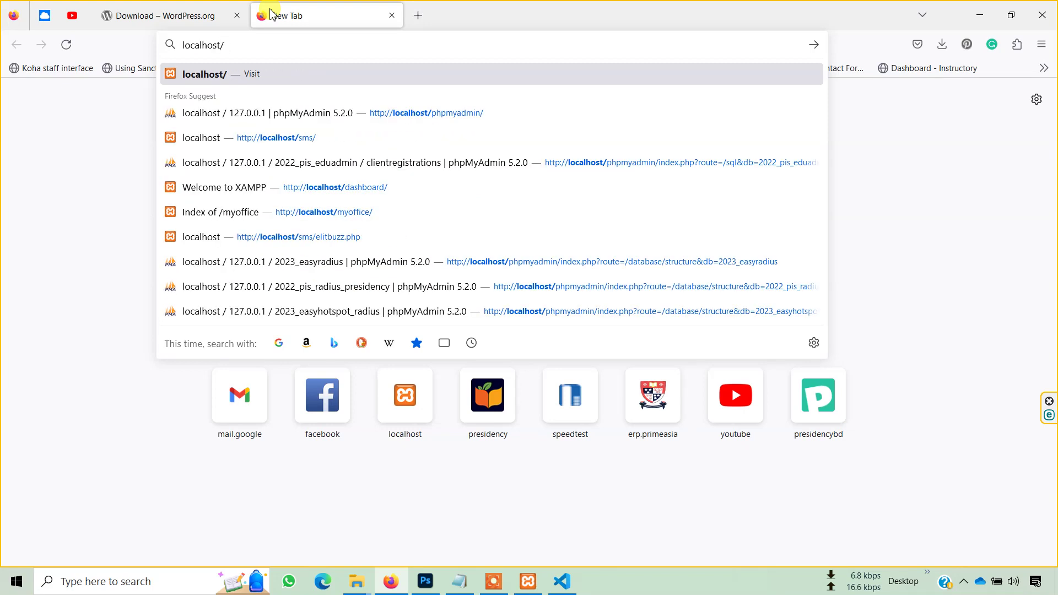
text(p)
key(Return)
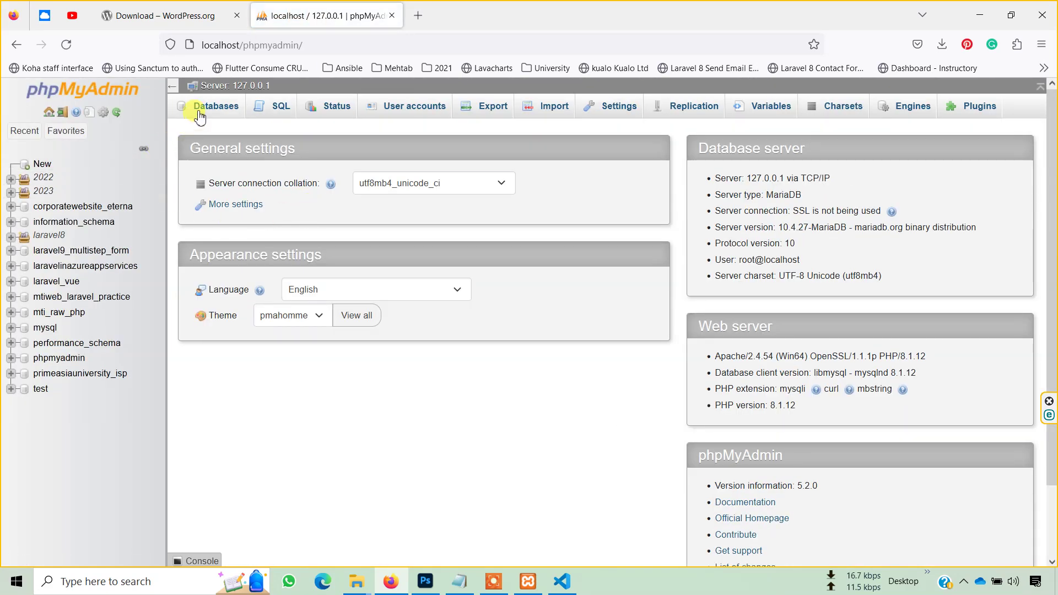
- Create the wordpress_easyitblog database in phpMyAdmin, then return to VS Code
click(200, 110)
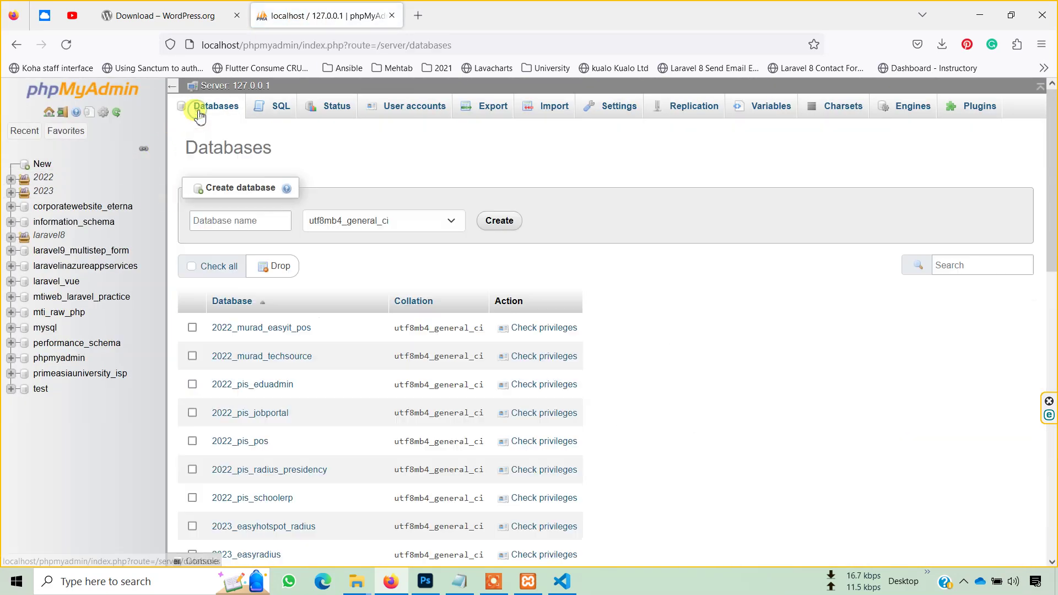
click(242, 226)
key(ctrl+v)
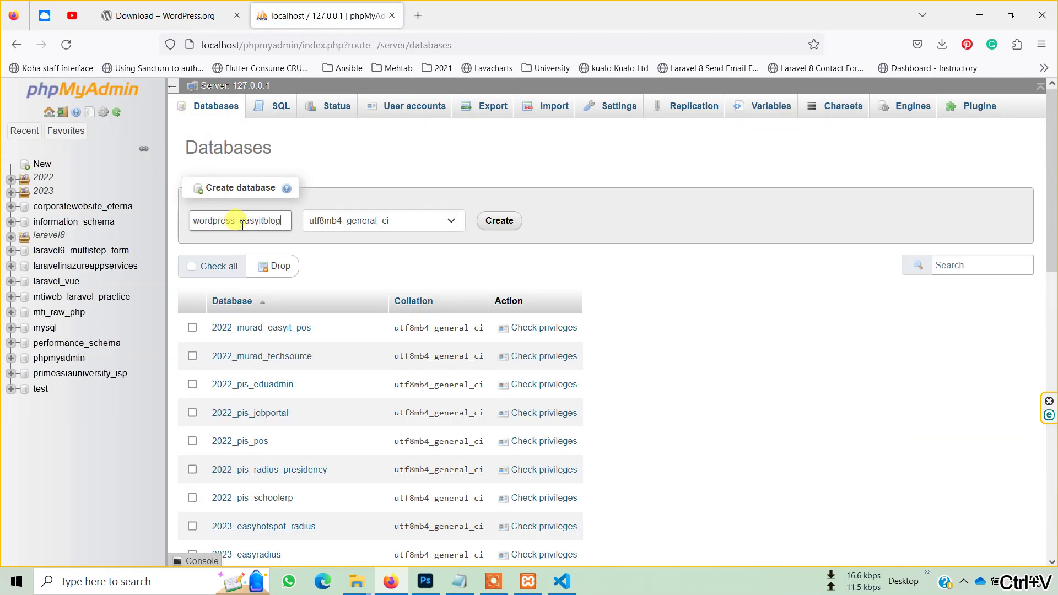
click(485, 222)
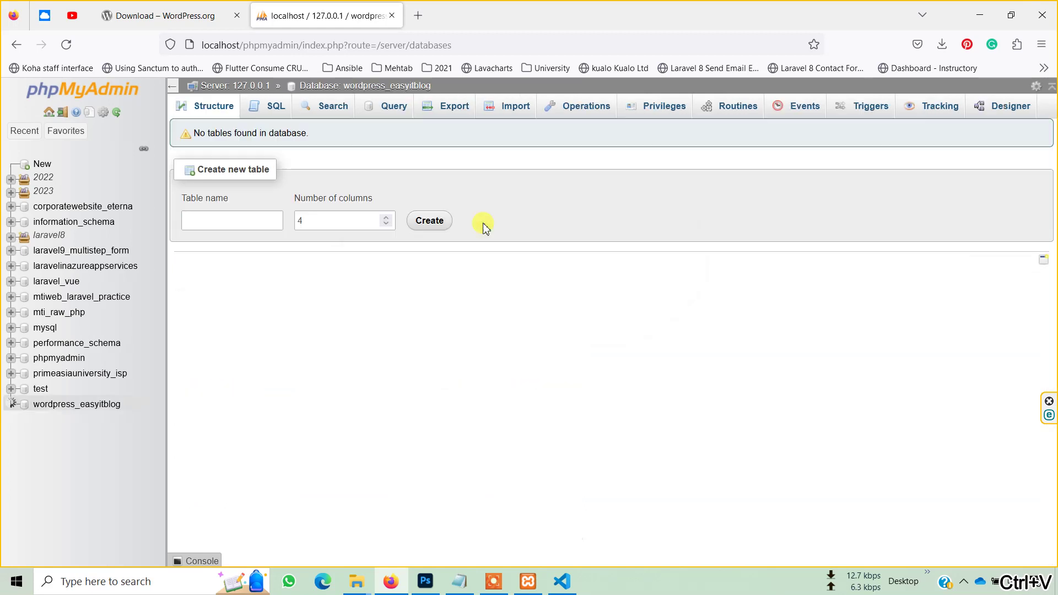
click(390, 86)
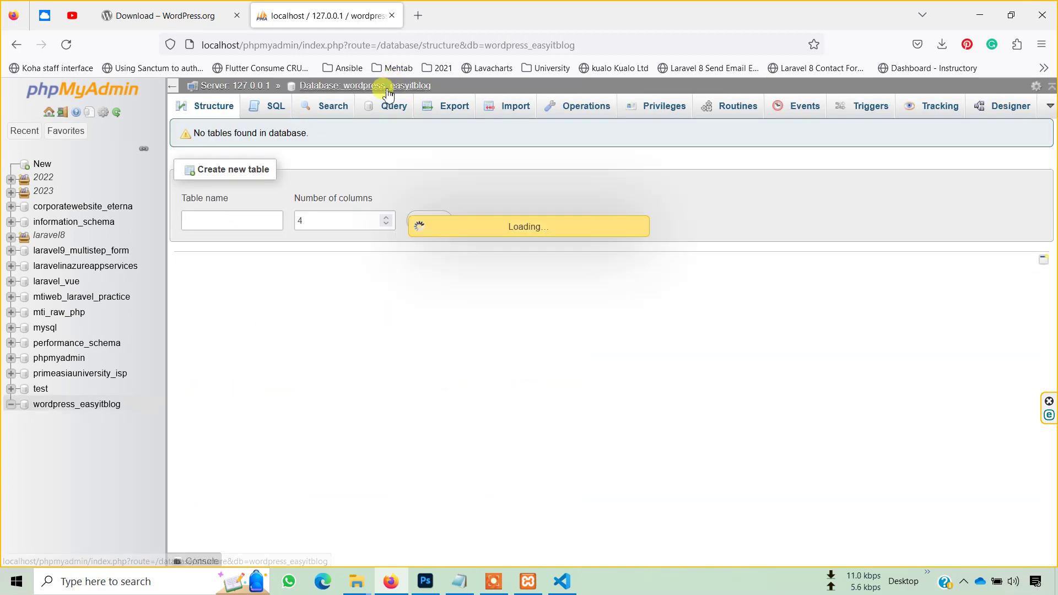
click(574, 588)
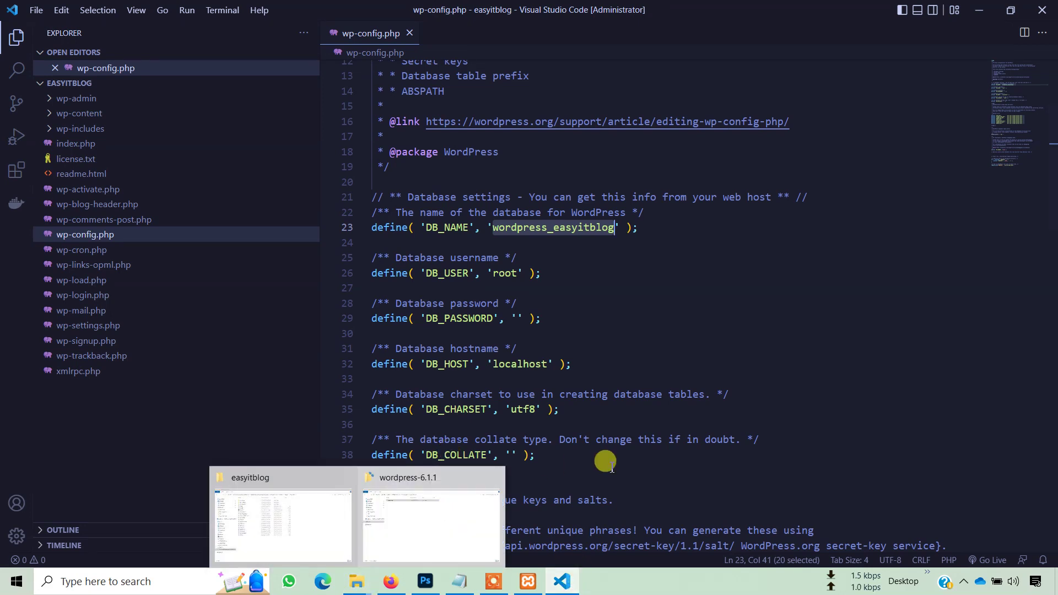
- Load the localhost/murad project listing in a new tab and open easyitblog's installer
click(407, 578)
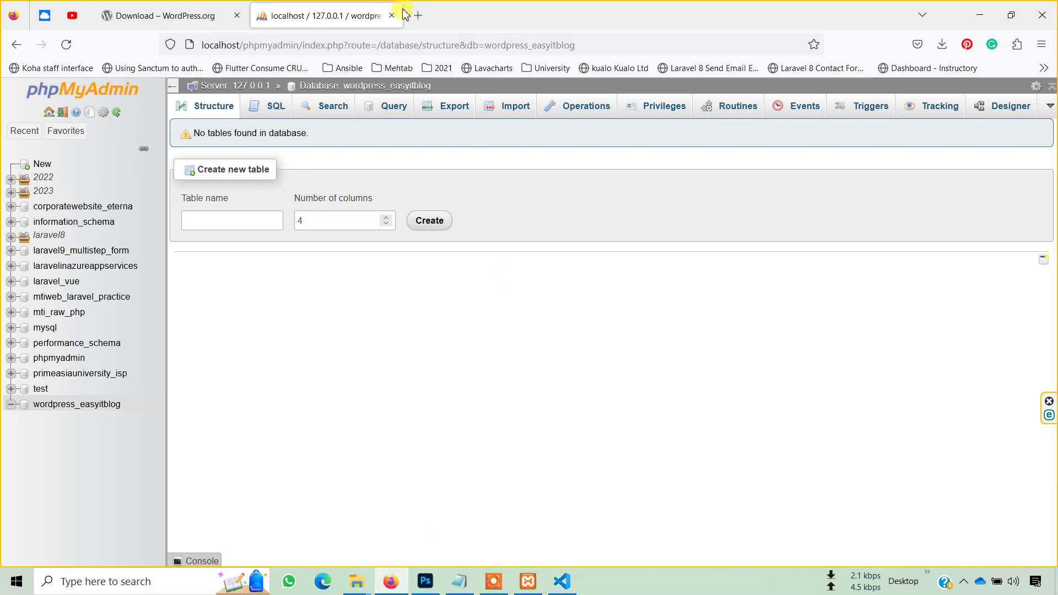
click(417, 16)
text(localhost:8000/)
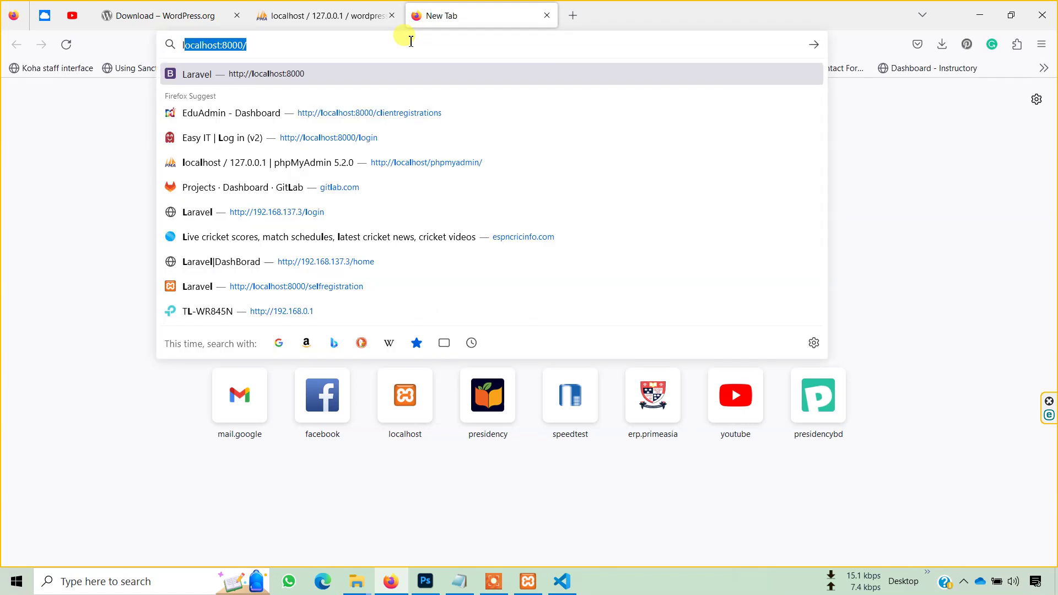
key(Right)
key(BackSpace)
key(BackSpace)
key(BackSpace)
key(BackSpace)
key(BackSpace)
key(BackSpace)
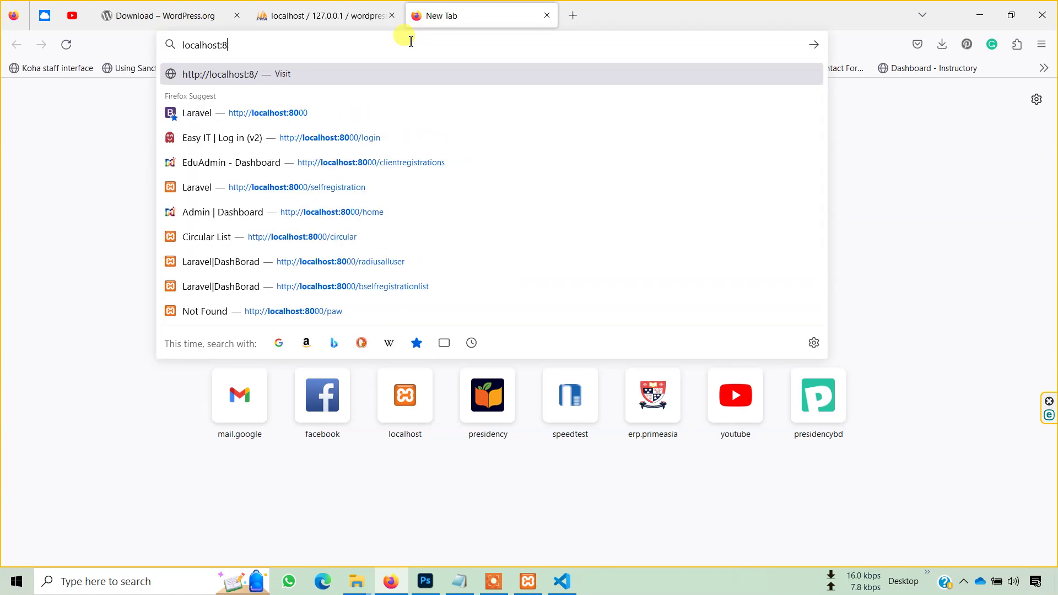
text(/mu)
key(Return)
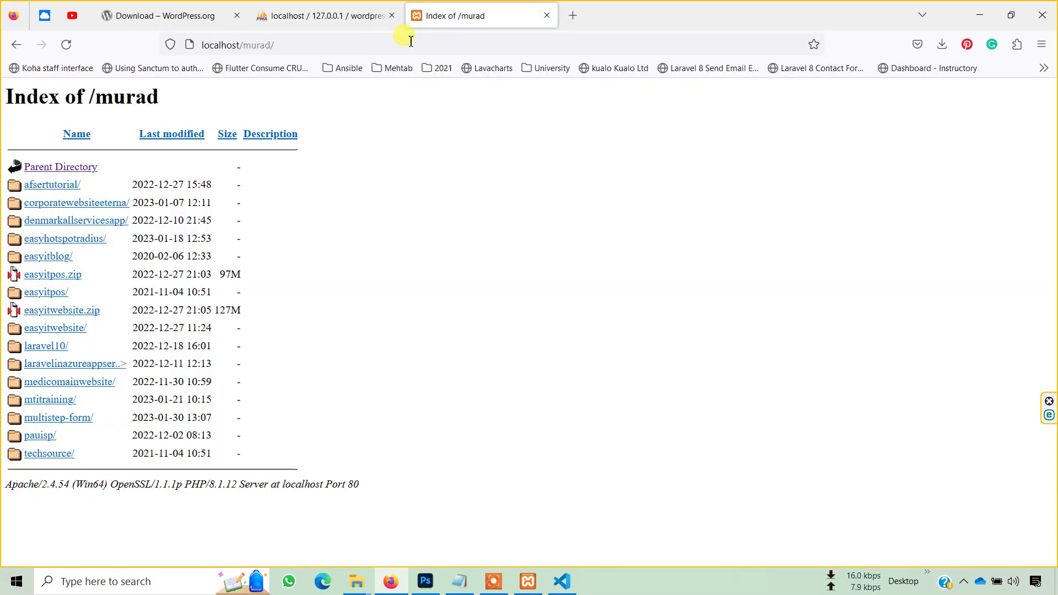
click(61, 259)
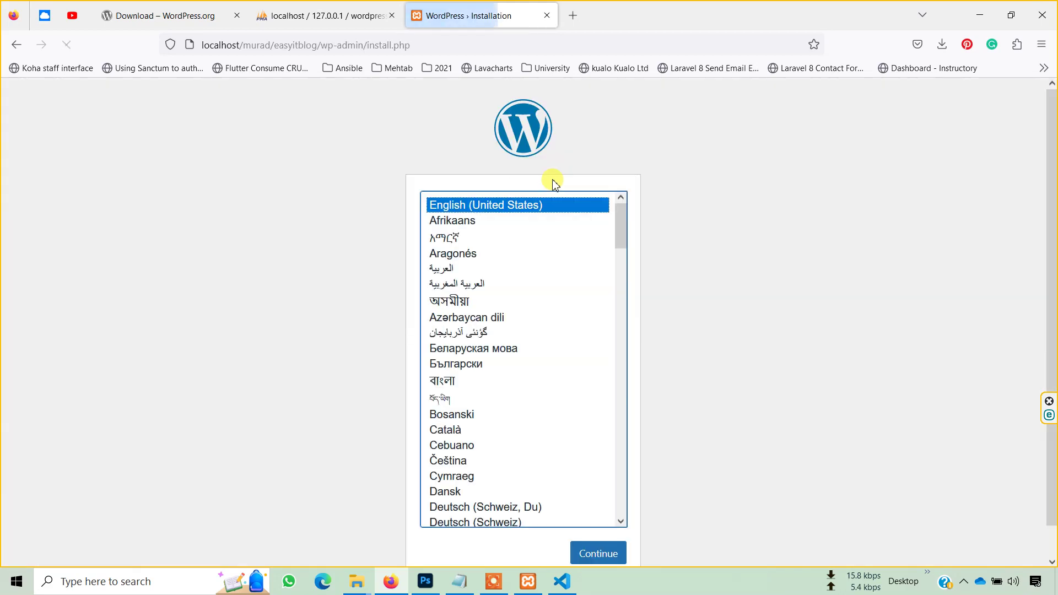
- Continue in English and enter site title Easy IT Blog and the admin username
click(606, 554)
scroll(571, 234, down, 3)
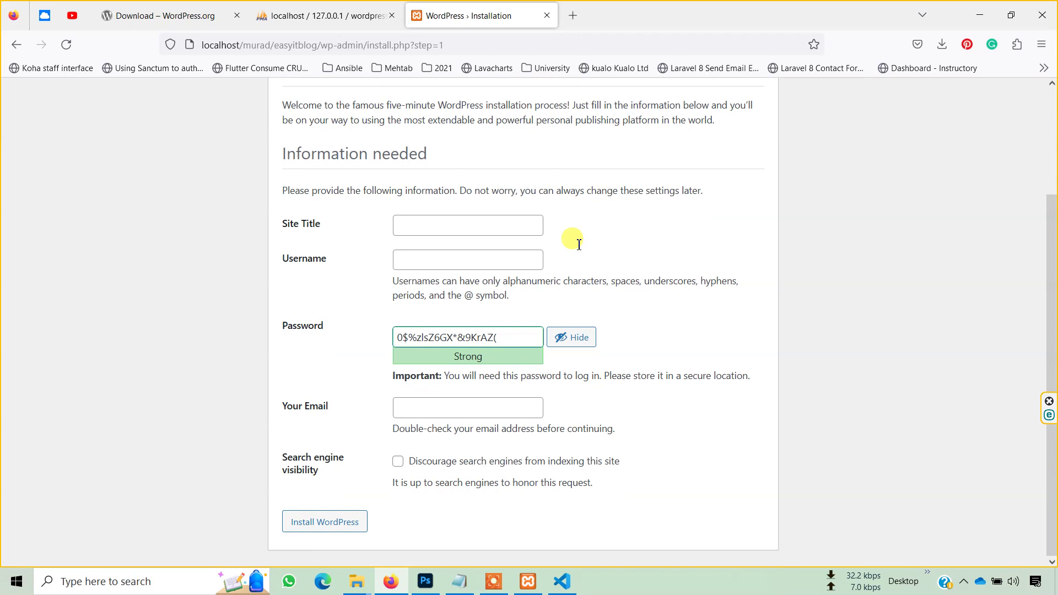
click(462, 222)
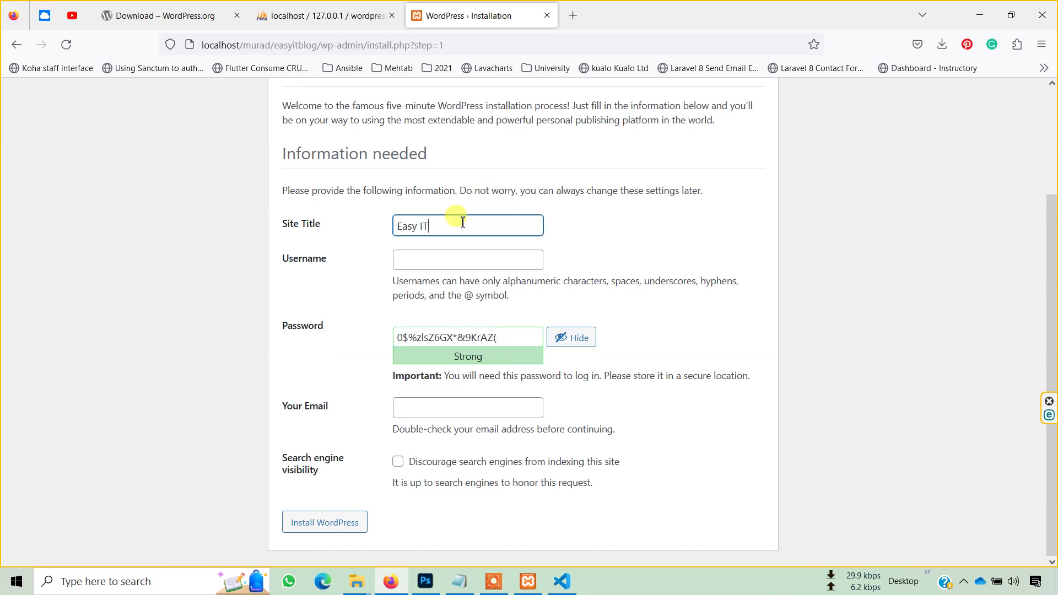
key(Tab)
text(madmin)
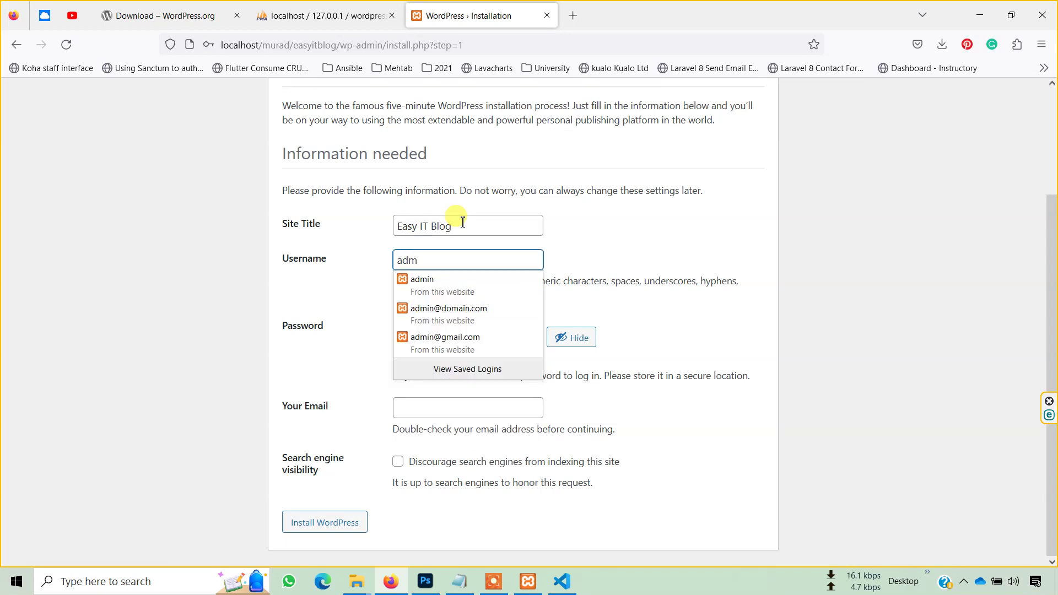
key(Down)
key(Return)
- Replace the autofilled password with the new admin password
key(BackSpace)
key(BackSpace)
key(BackSpace)
key(BackSpace)
key(BackSpace)
key(BackSpace)
key(BackSpace)
key(BackSpace)
key(BackSpace)
key(BackSpace)
key(BackSpace)
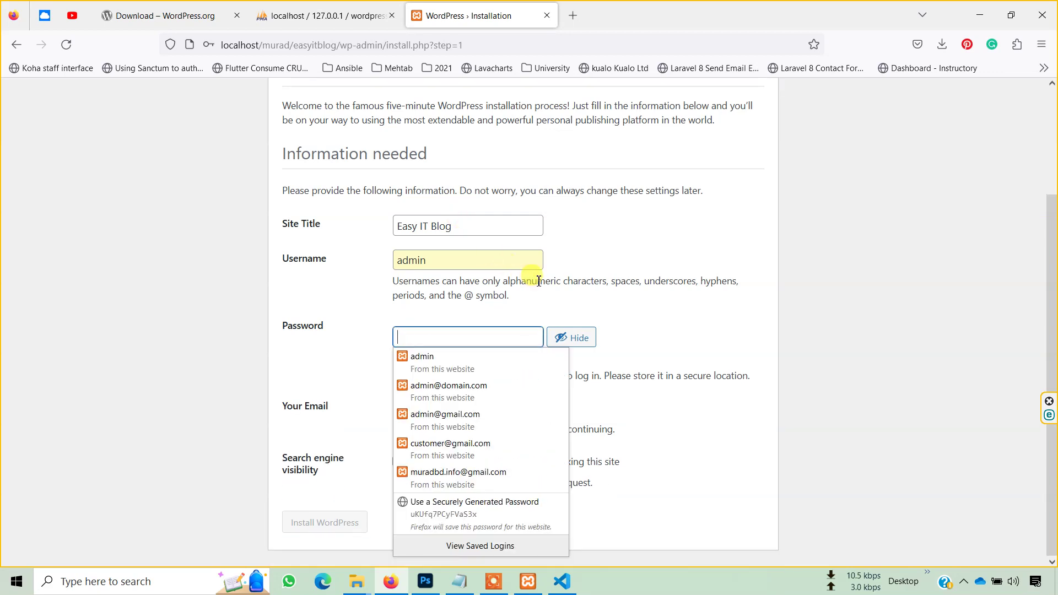
click(568, 337)
click(466, 333)
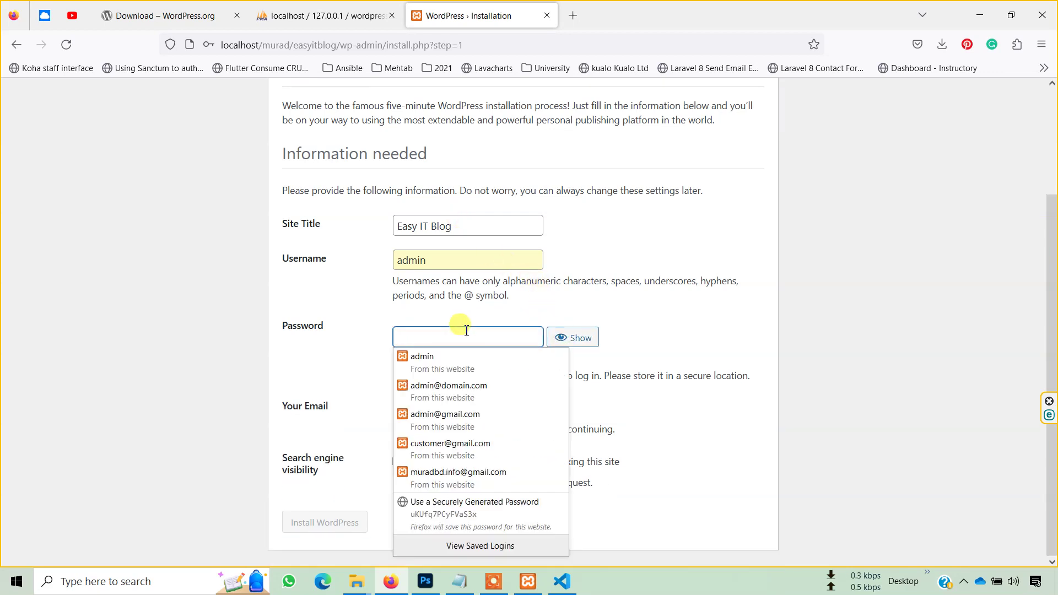
text(a)
key(BackSpace)
text(admin123)
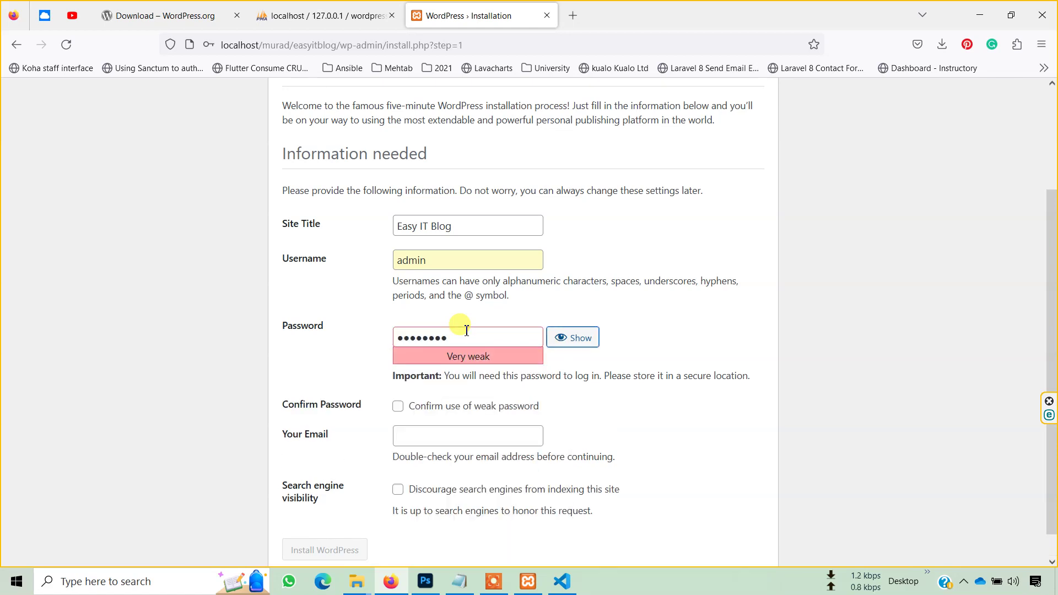
- Confirm the weak password, enter the e-mail, discourage search indexing, and install WordPress
click(459, 410)
scroll(468, 410, down, 1)
click(475, 413)
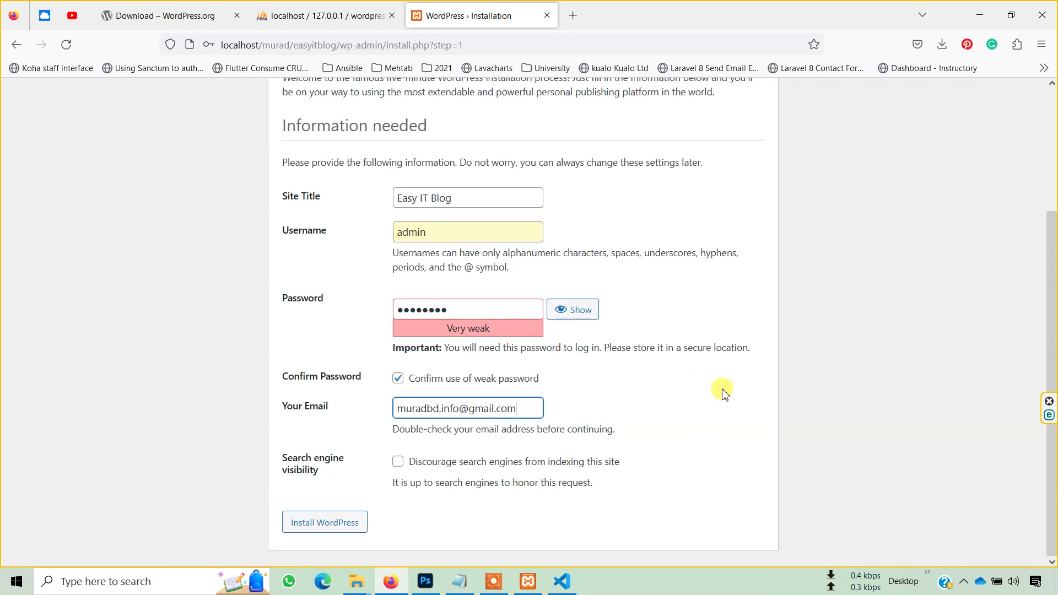
click(398, 463)
click(347, 521)
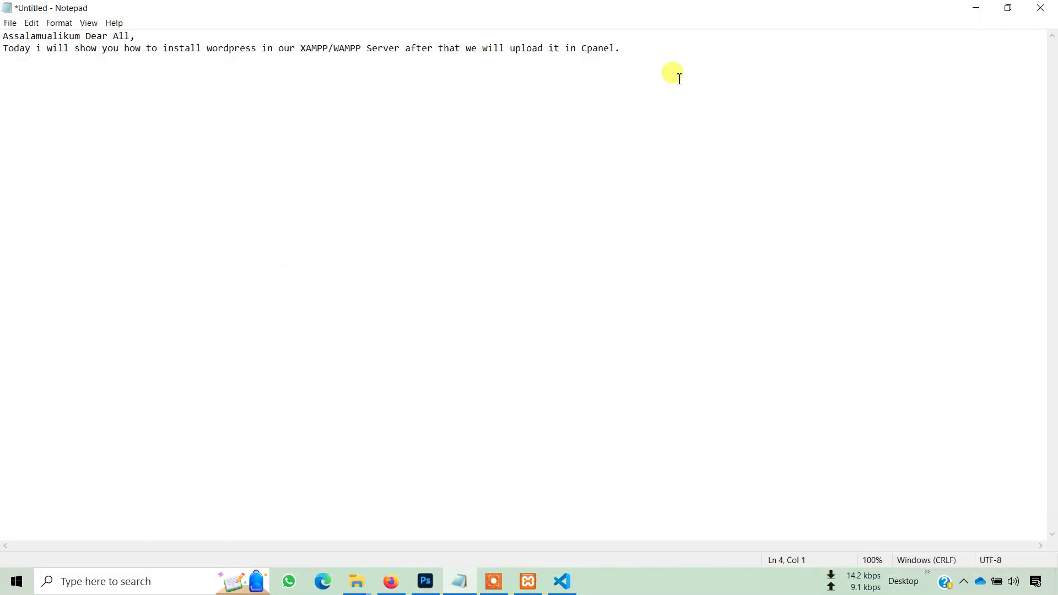
- Note to check search engine issues after uploading, then minimize Notepad
click(635, 49)
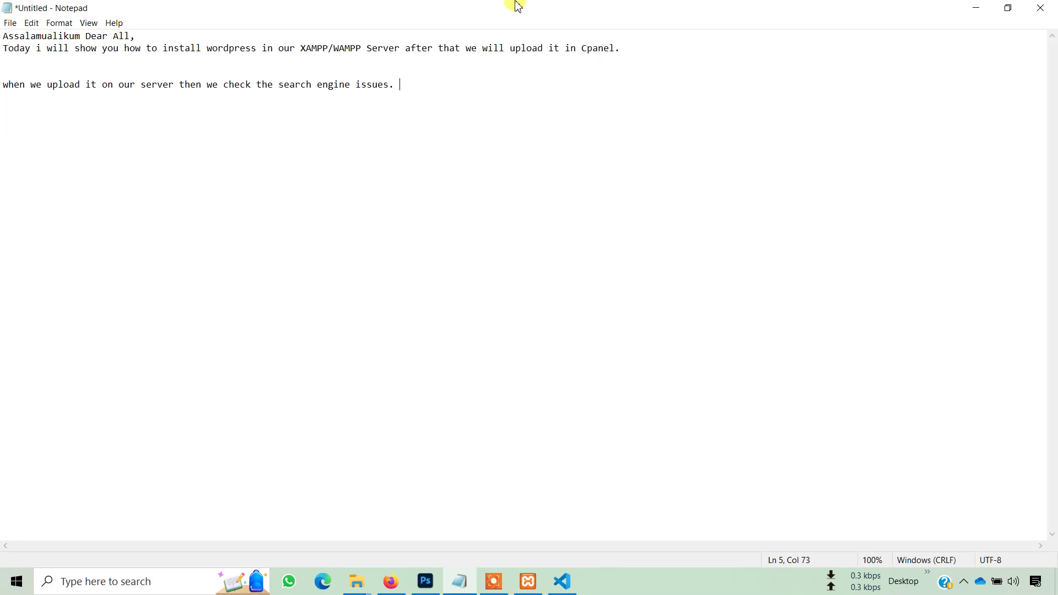
click(977, 7)
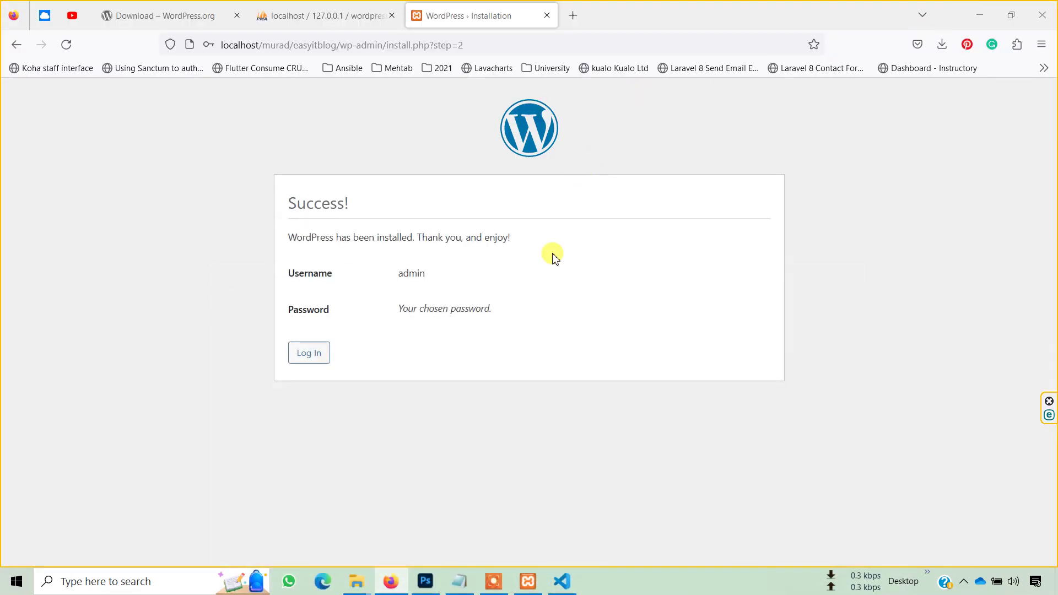
- Sign in to Easy IT Blog as admin with Remember Me and the retyped password, saving it in Firefox
click(307, 355)
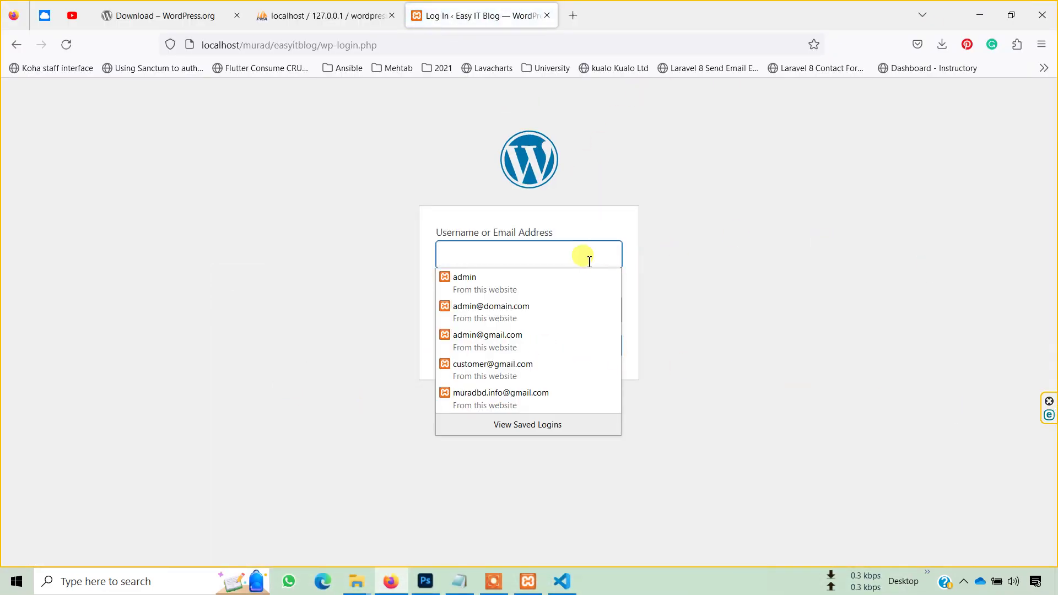
click(504, 288)
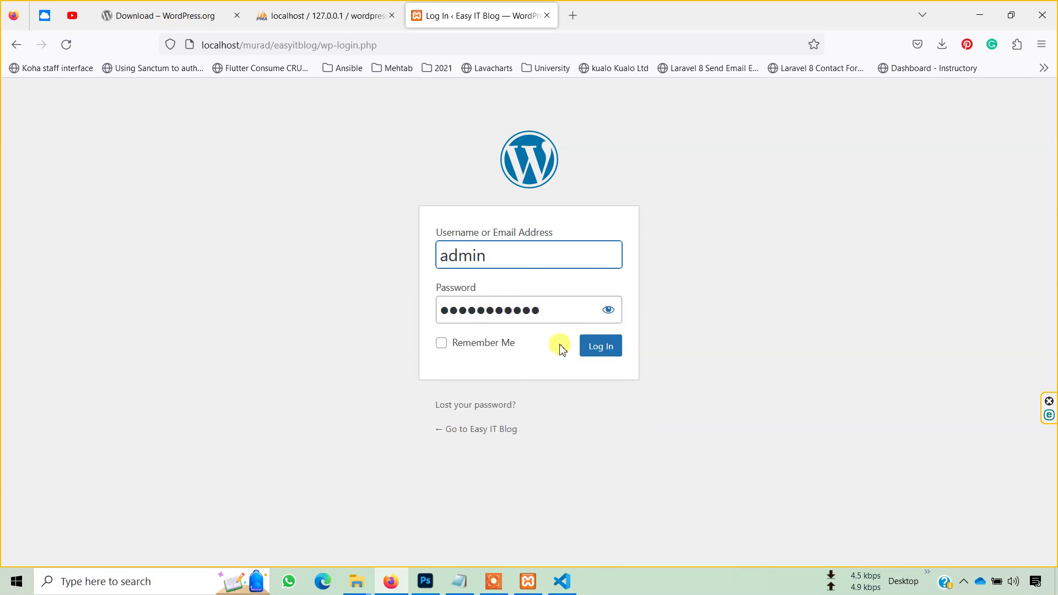
click(489, 351)
click(609, 350)
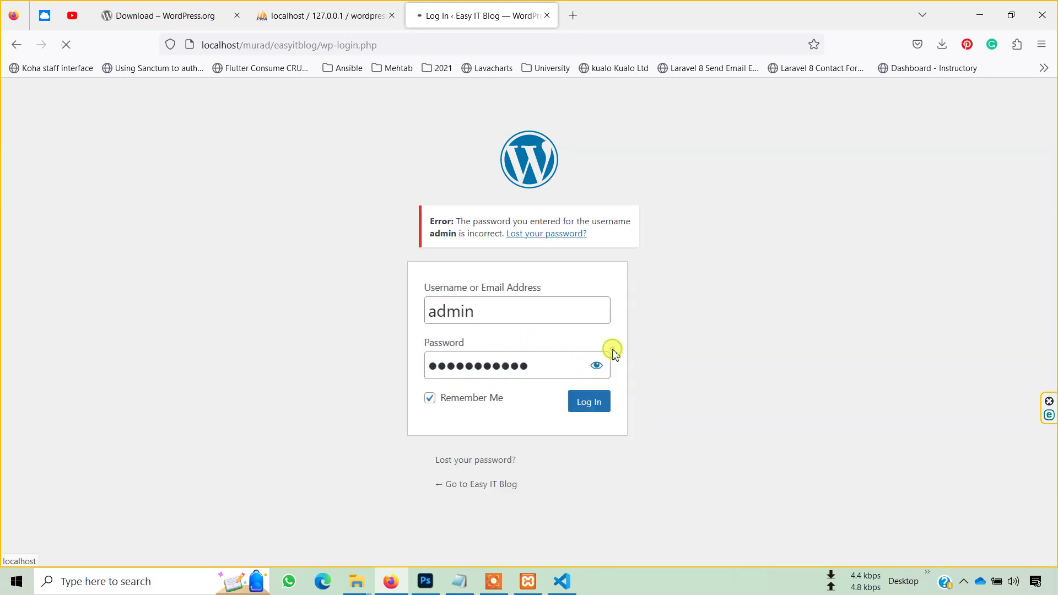
click(503, 357)
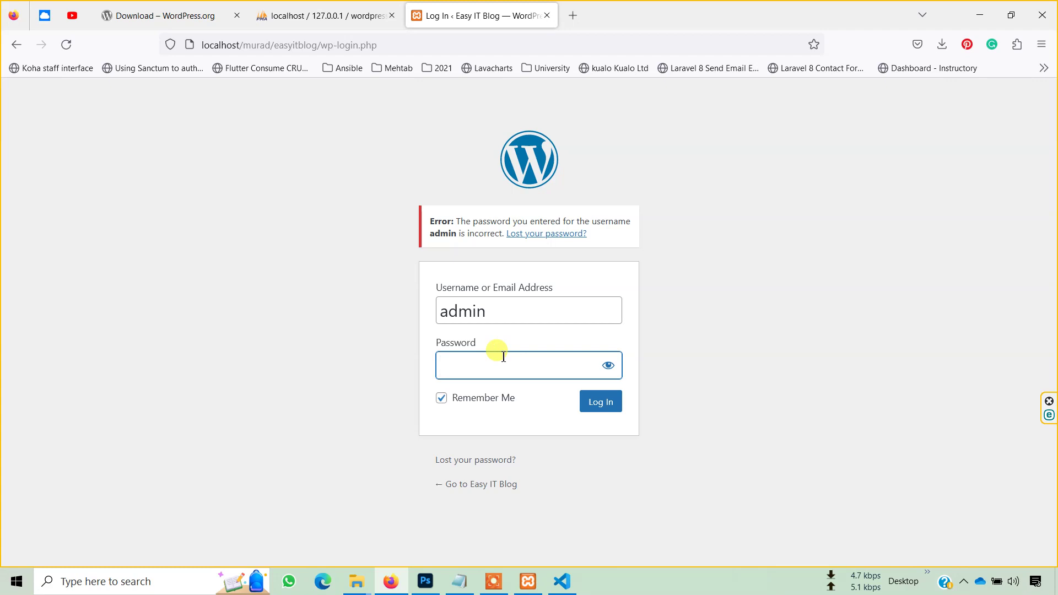
text(a)
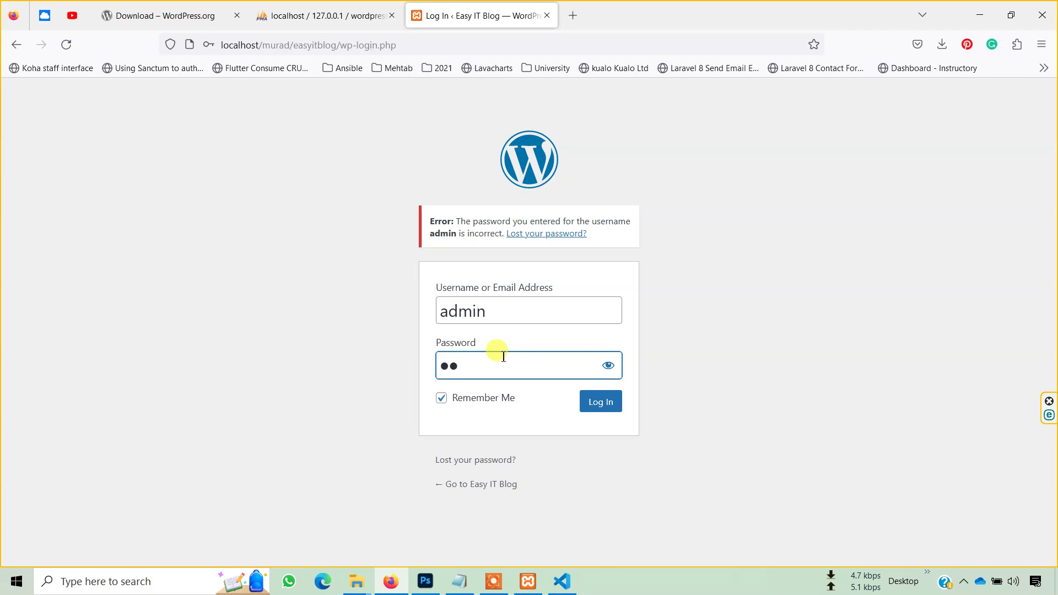
key(Return)
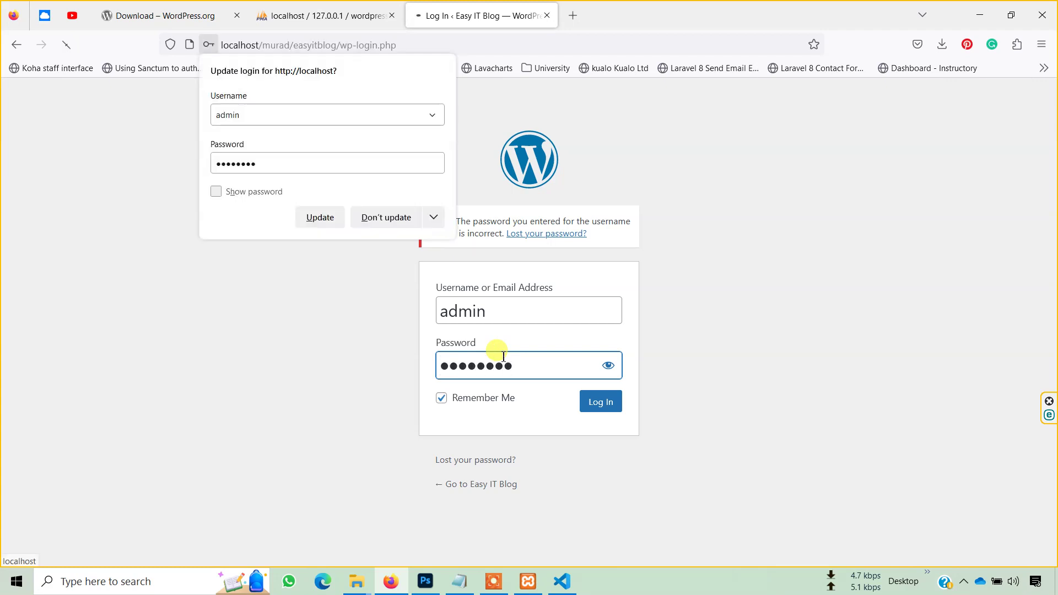
click(322, 220)
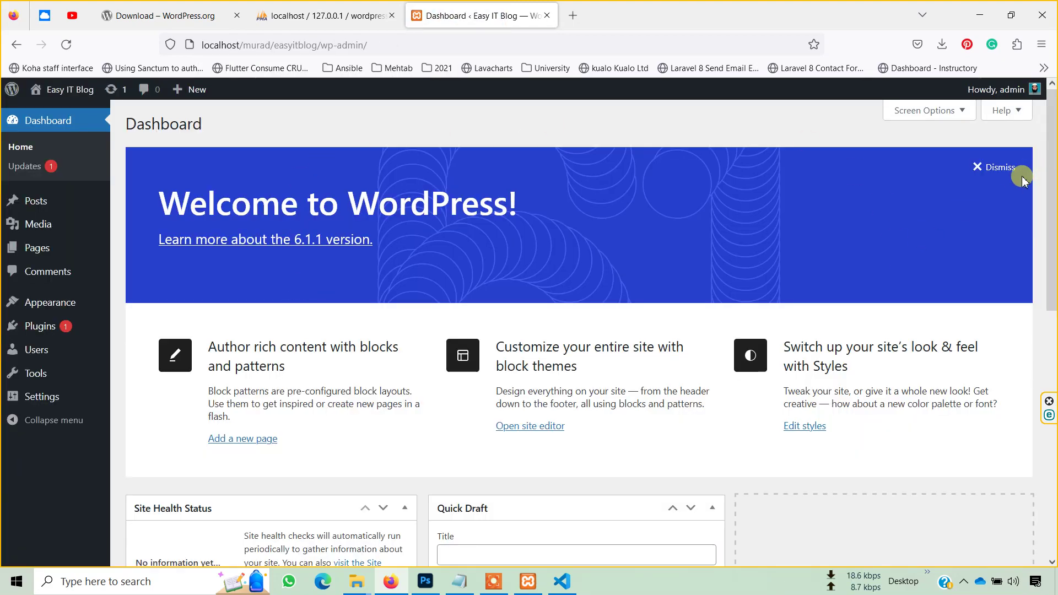
- Dismiss the Welcome to WordPress panel on the Dashboard
scroll(810, 239, down, 1)
scroll(810, 239, down, 2)
scroll(769, 395, up, 3)
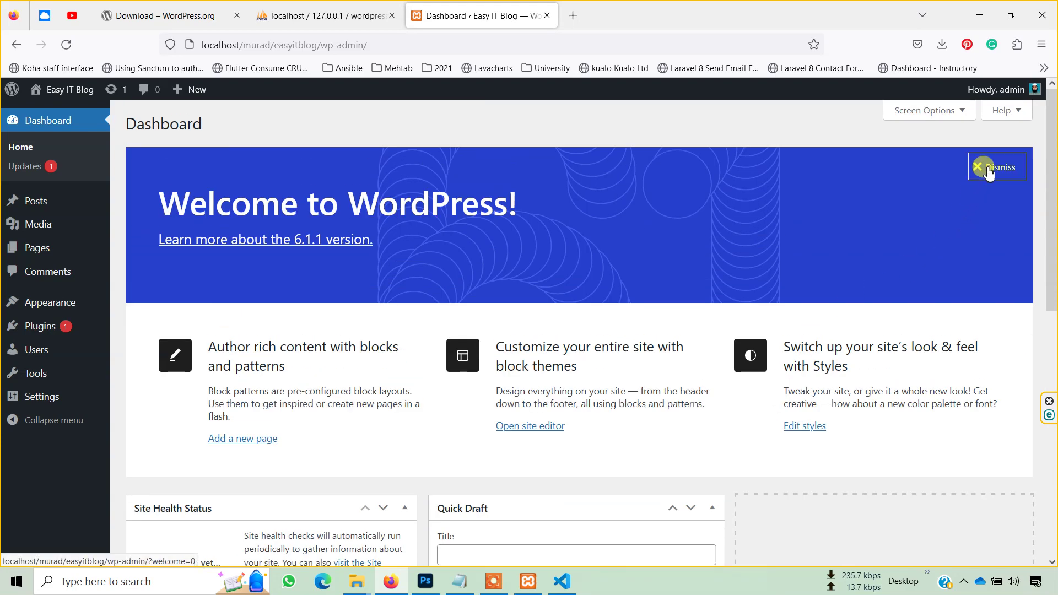
click(989, 171)
scroll(786, 330, down, 2)
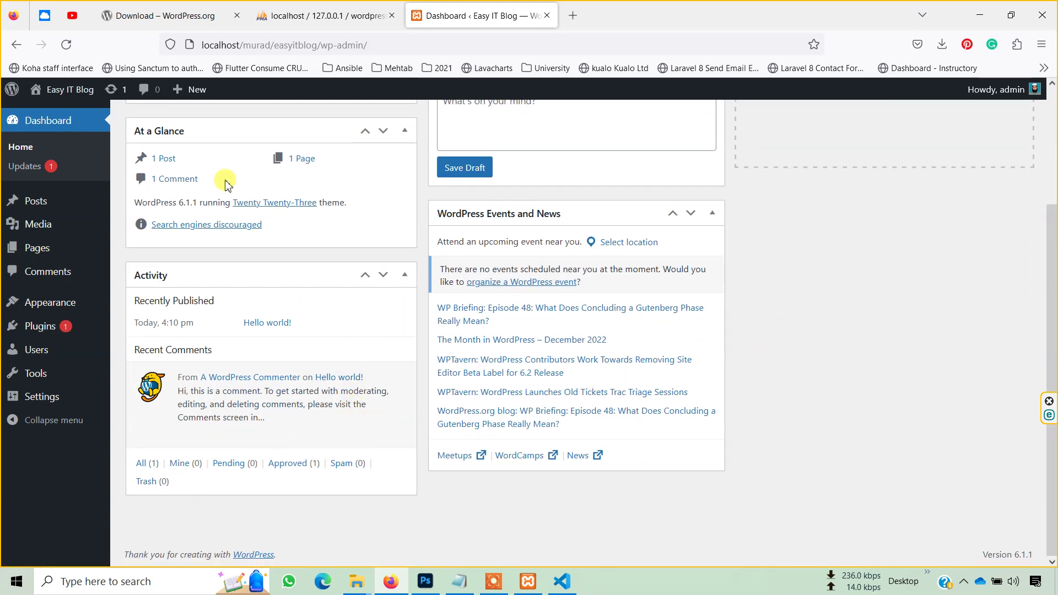
- Open the live Easy IT Blog front page in a new tab, review it, and return to the Dashboard
mouse_move(55, 89)
right_click(55, 116)
click(99, 132)
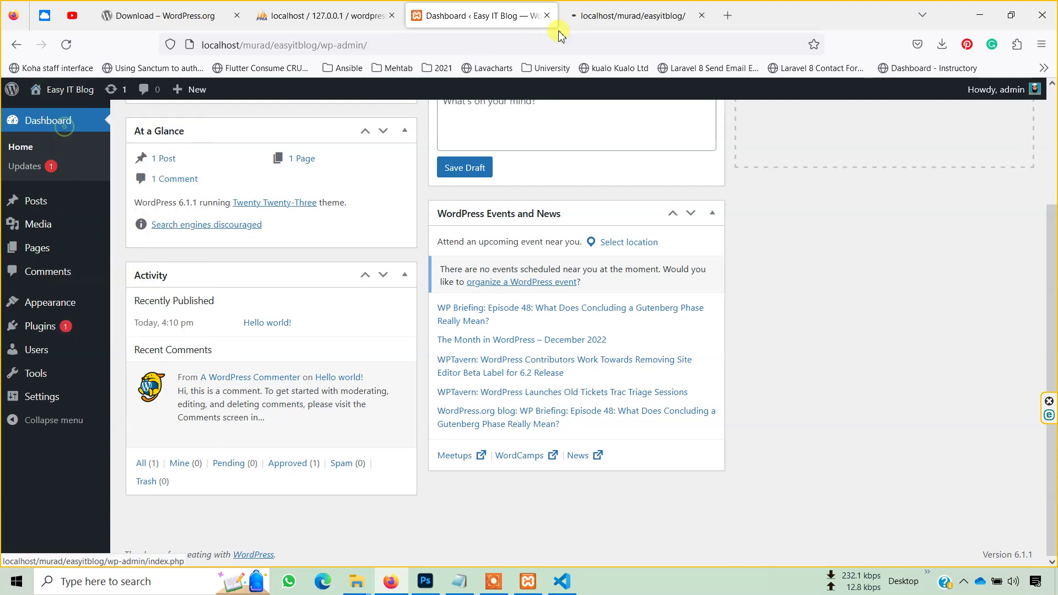
click(643, 8)
scroll(610, 284, down, 5)
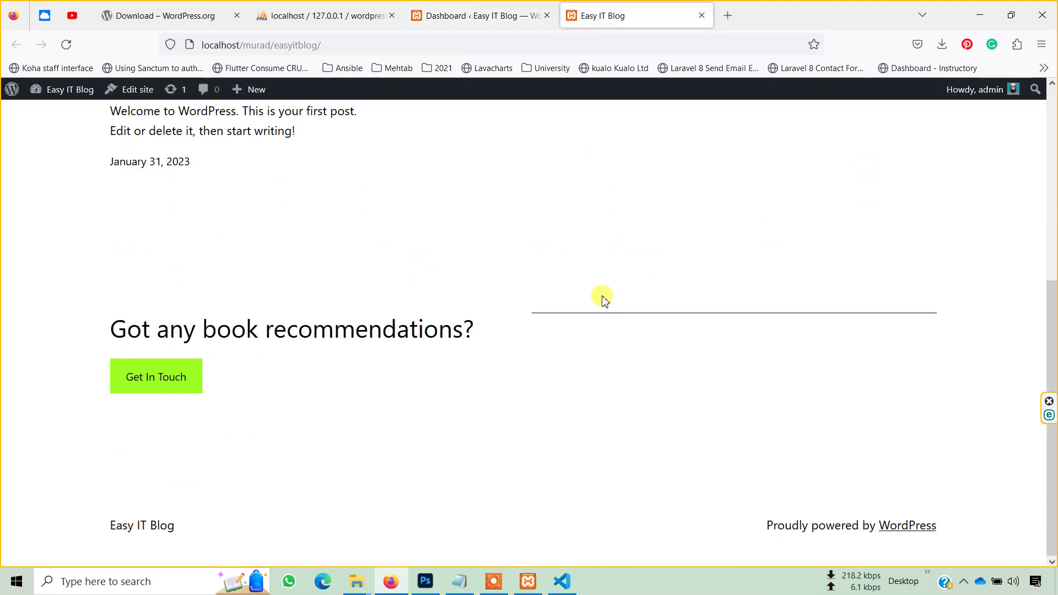
scroll(605, 421, up, 1)
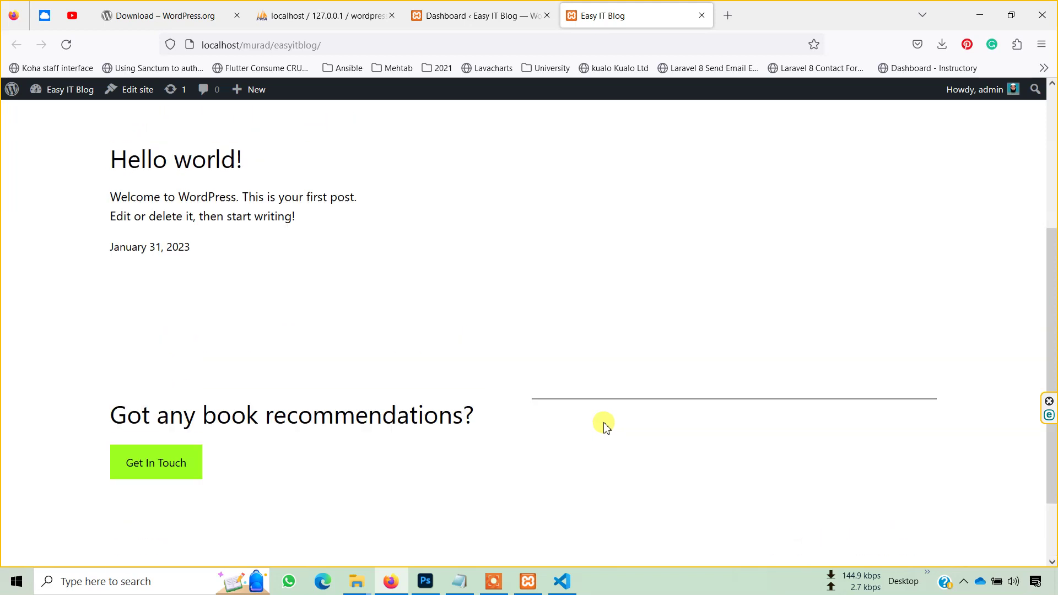
scroll(605, 424, up, 4)
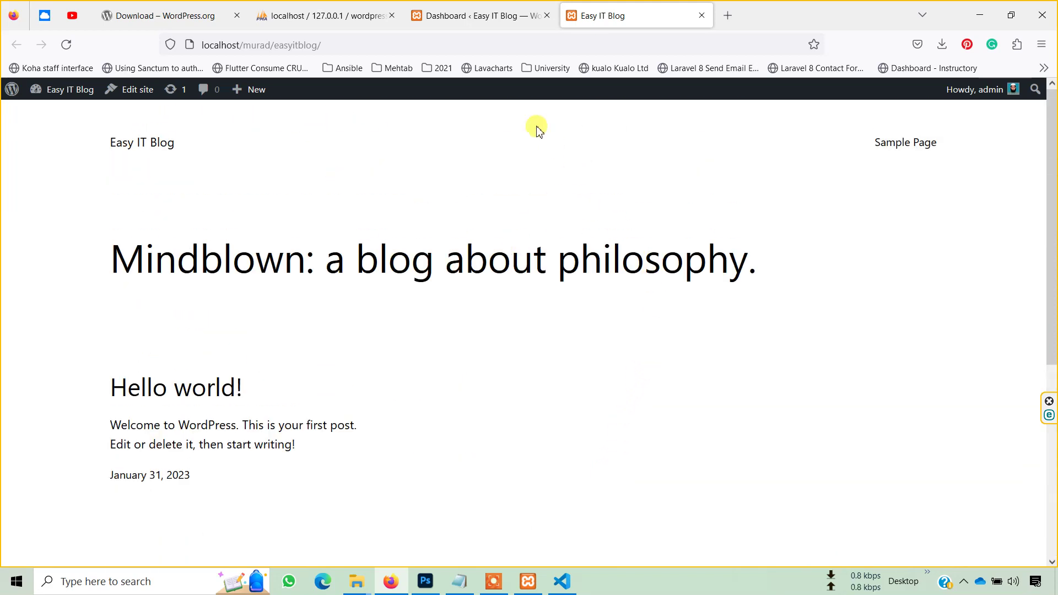
click(473, 14)
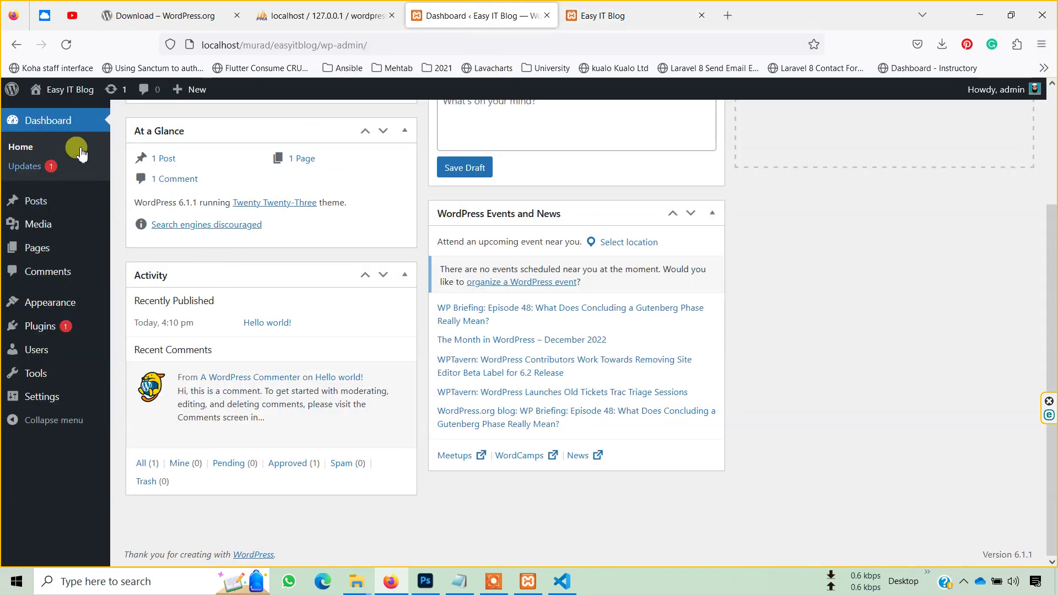
- Create a new post and close the block editor's welcome guide
mouse_move(181, 89)
click(177, 115)
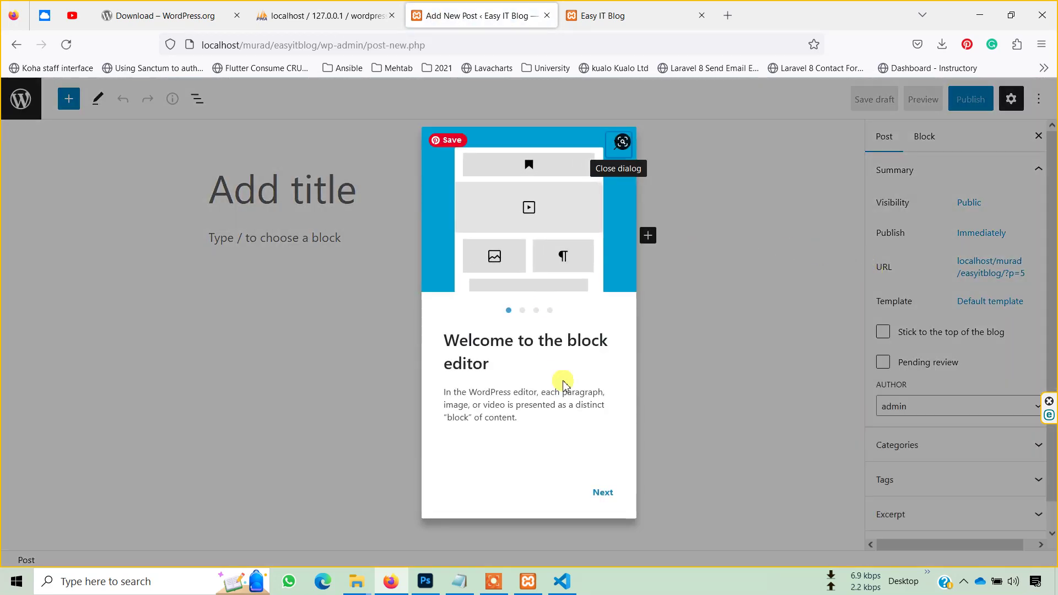
click(601, 496)
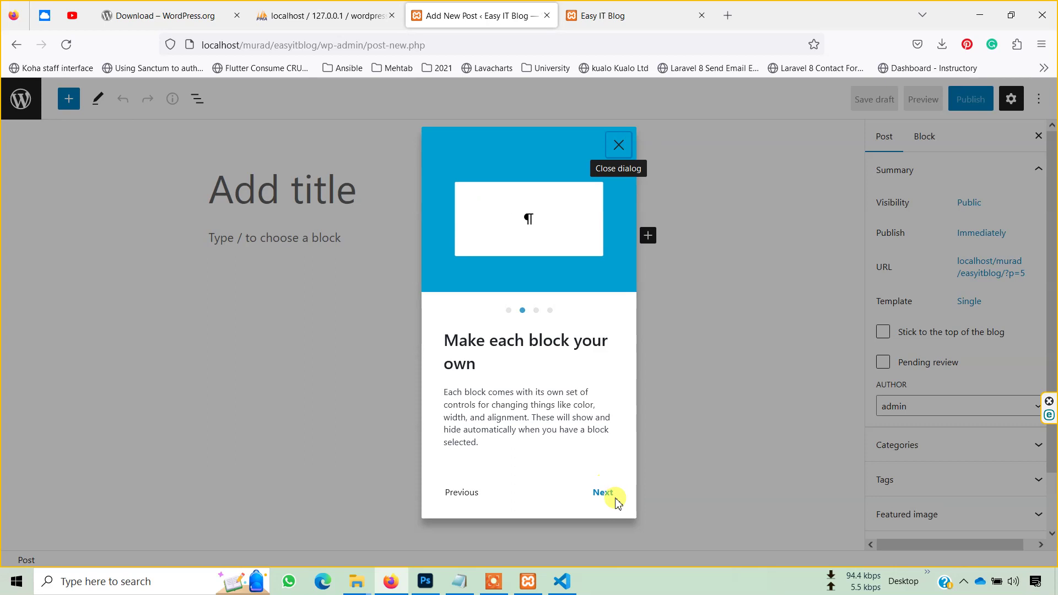
click(607, 497)
click(607, 497)
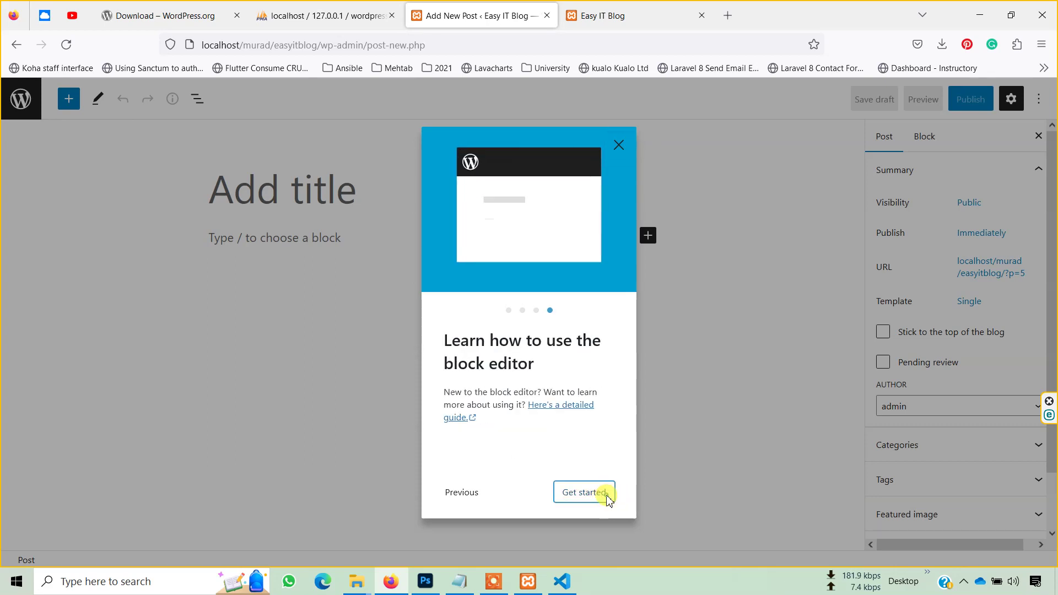
click(605, 496)
- Title the post 'How to install Almalinux on Oracle Virtual Box' and move into the body
click(321, 193)
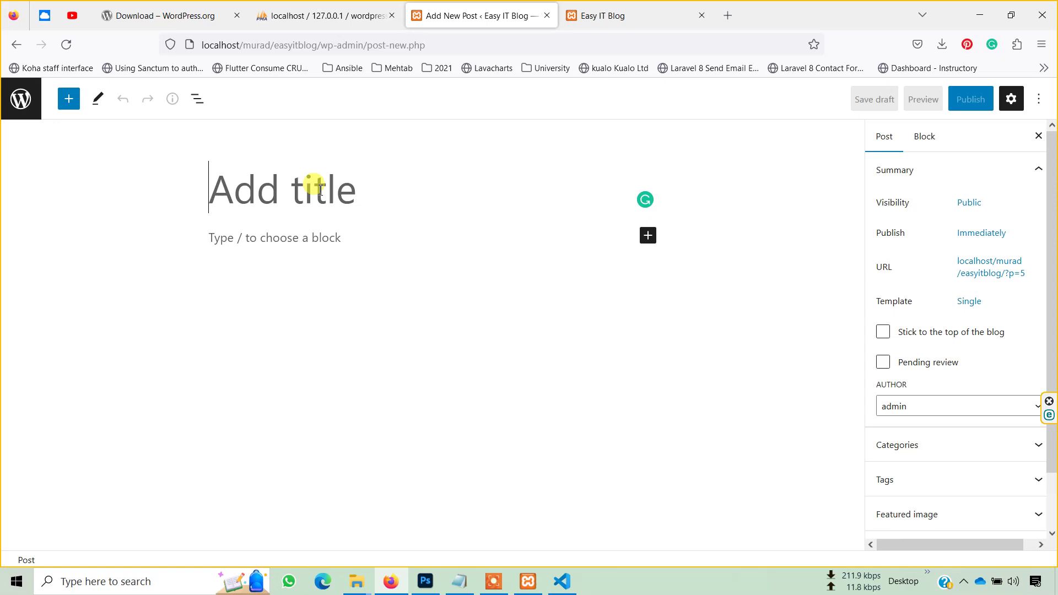
text(how to)
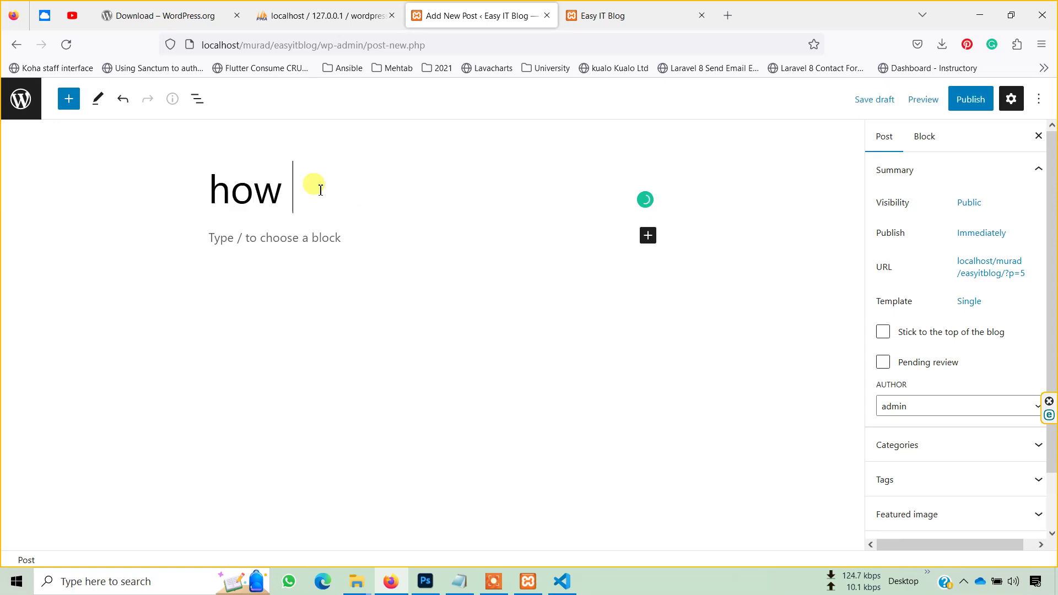
key(BackSpace)
key(BackSpace)
key(BackSpace)
key(BackSpace)
key(BackSpace)
key(BackSpace)
key(BackSpace)
key(BackSpace)
key(BackSpace)
key(BackSpace)
key(BackSpace)
key(BackSpace)
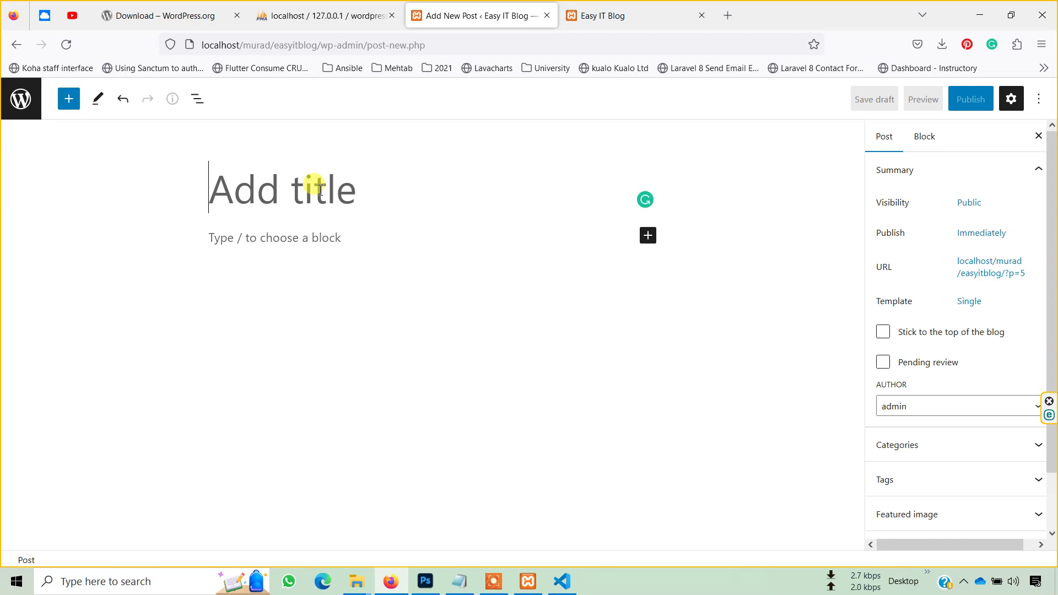
text(How to install)
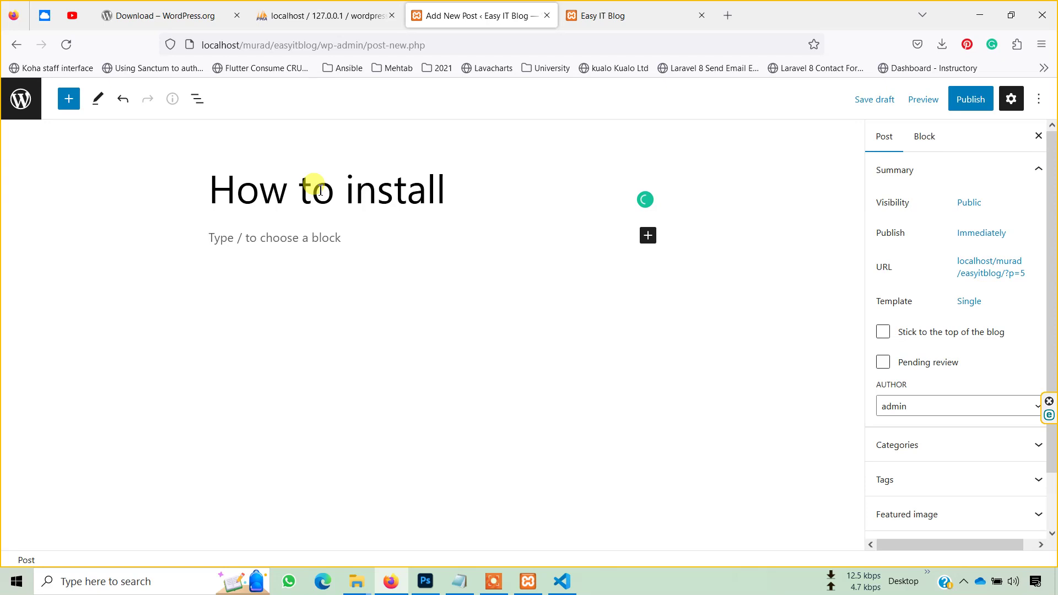
text( Almali)
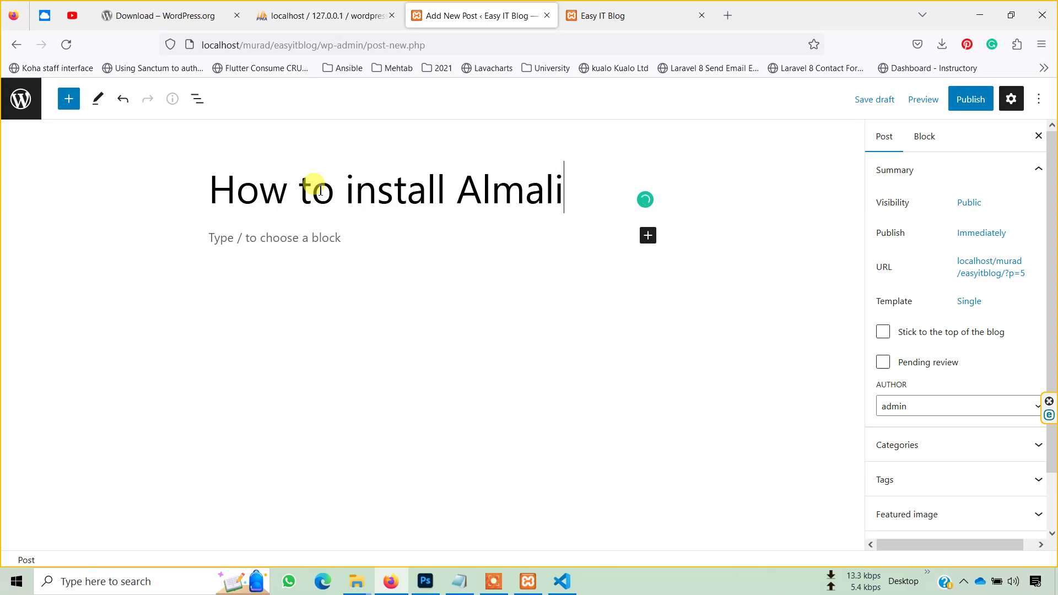
text(nux on)
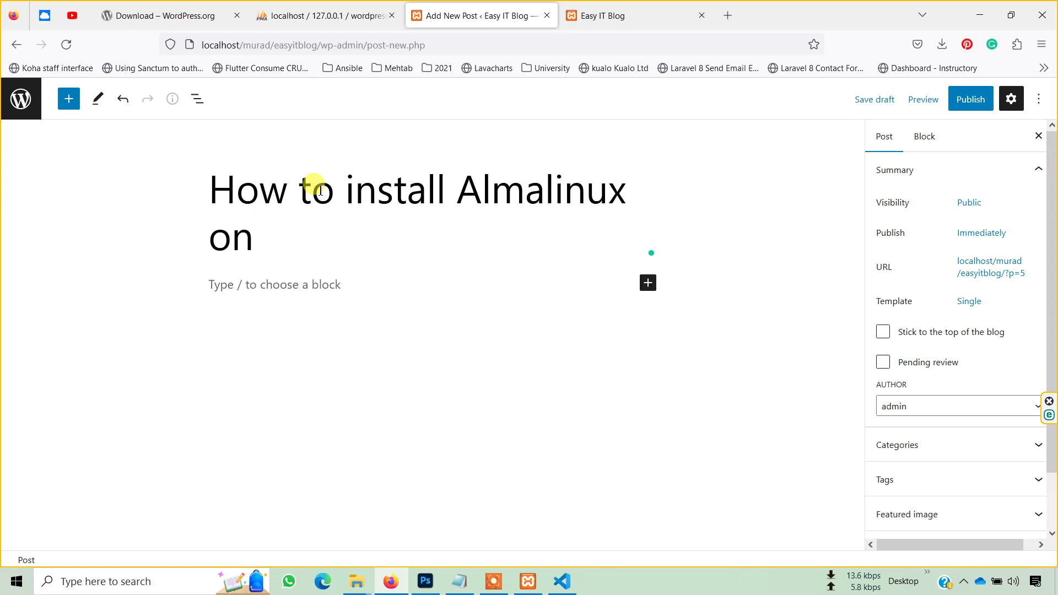
text( Orac)
text(l)
key(BackSpace)
text(cle Vi)
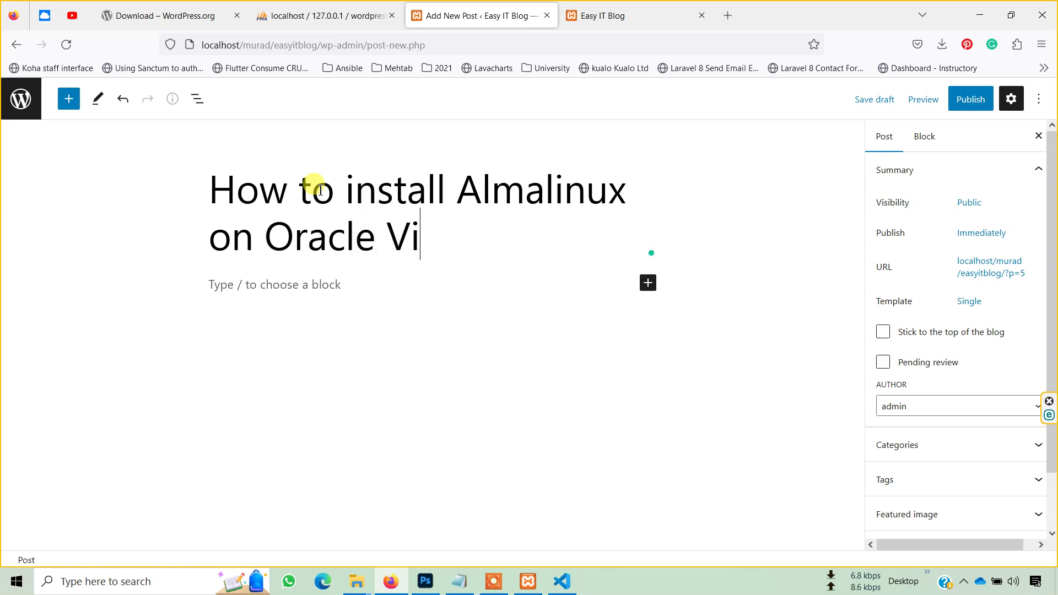
text(rtual Box)
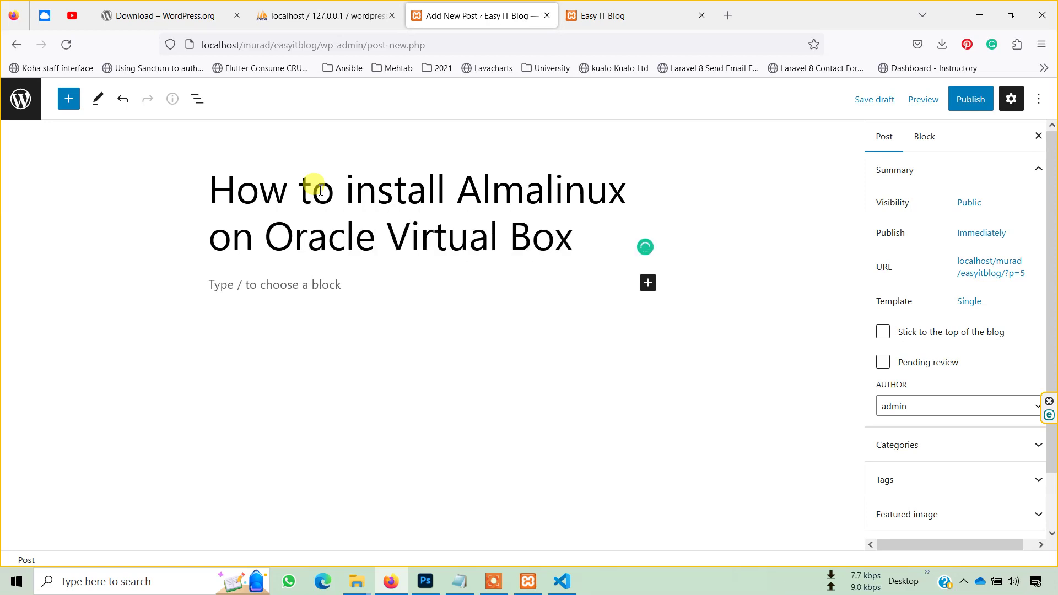
click(301, 286)
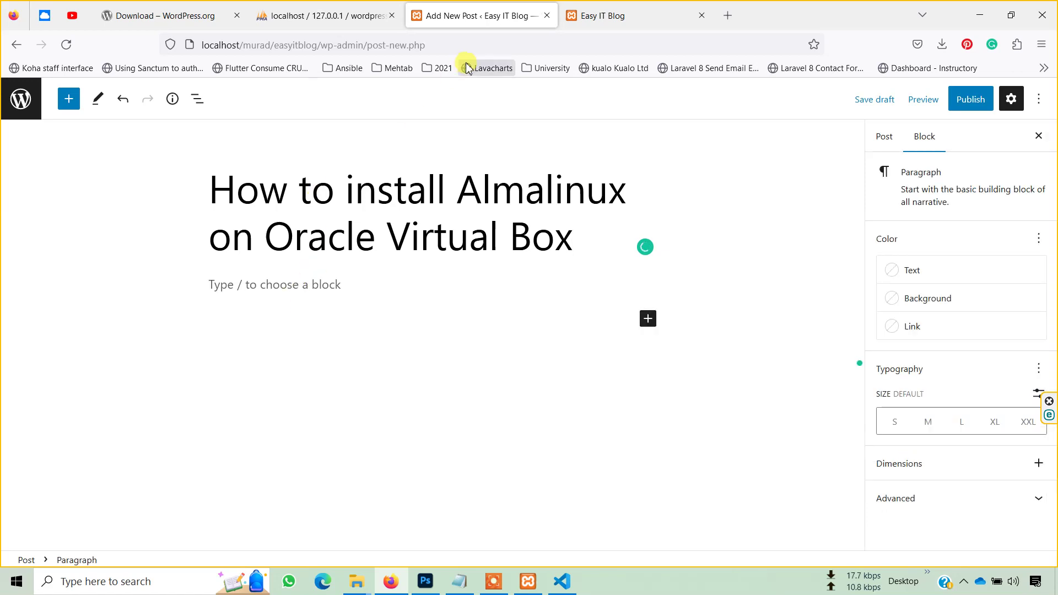
- Load YouTube in a new tab, search 'easy it' and open the Alma Linux VirtualBox tutorial
click(727, 15)
text(youtube.com/)
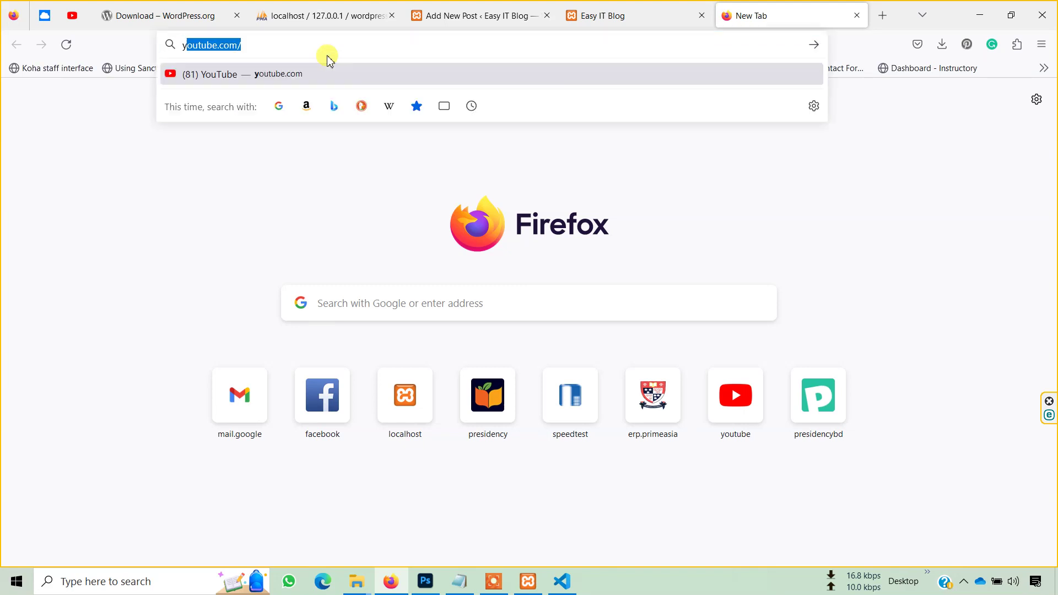
key(Return)
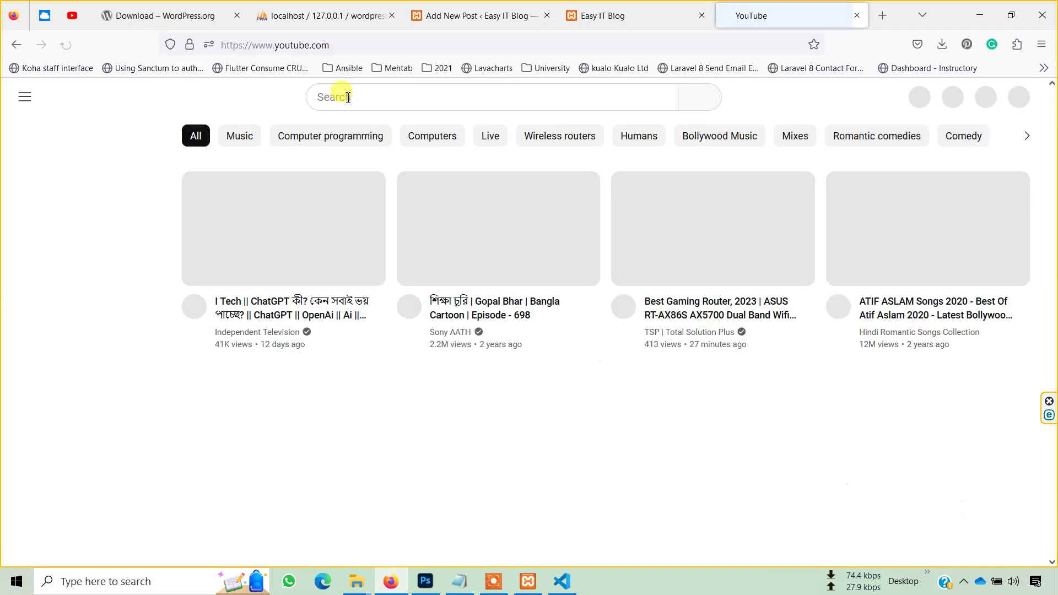
click(348, 97)
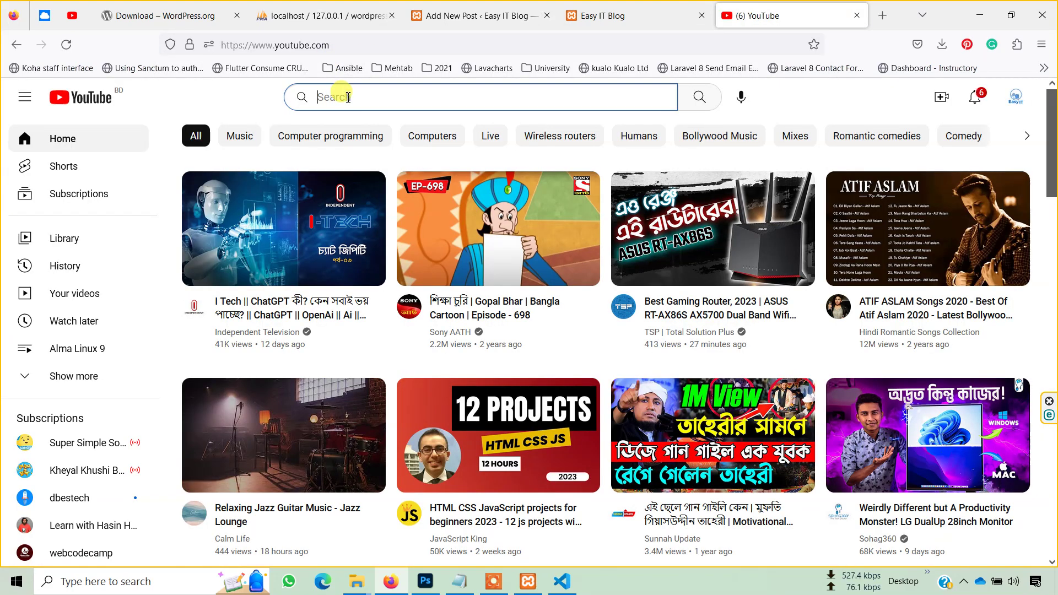
text(easy it)
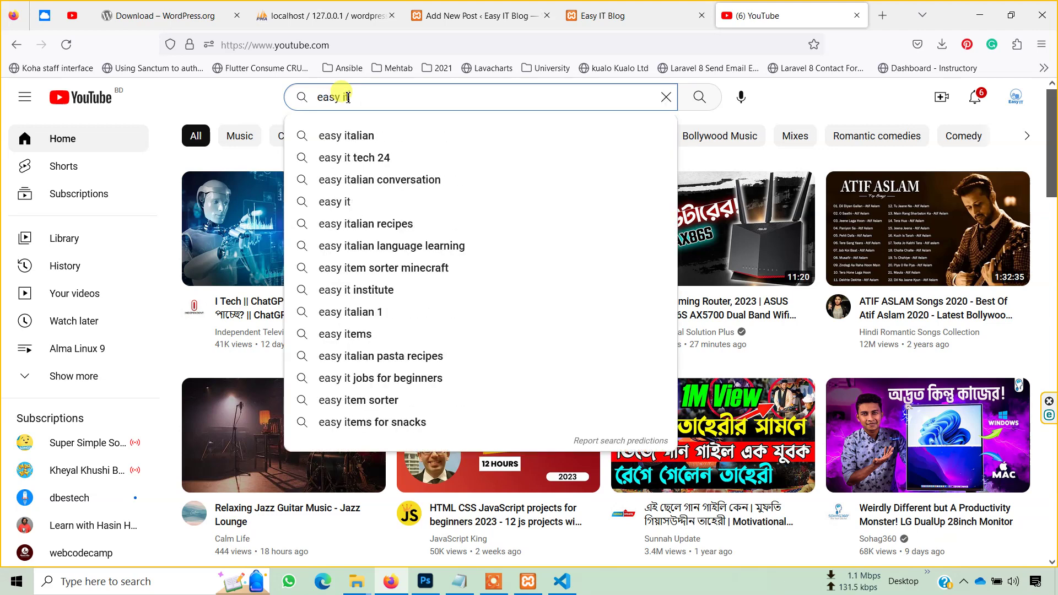
key(Return)
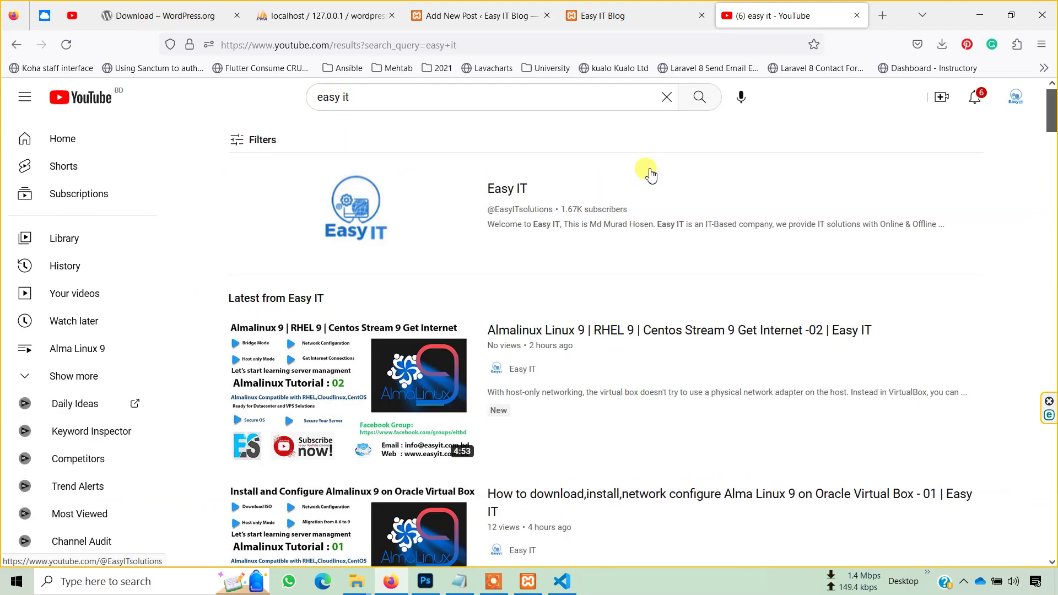
scroll(683, 413, down, 3)
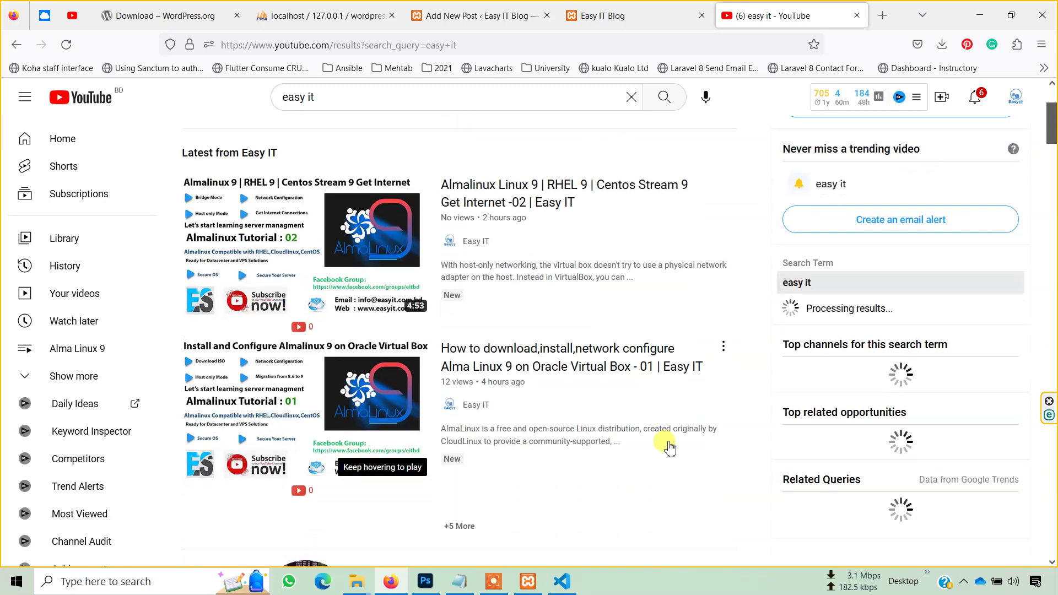
click(556, 365)
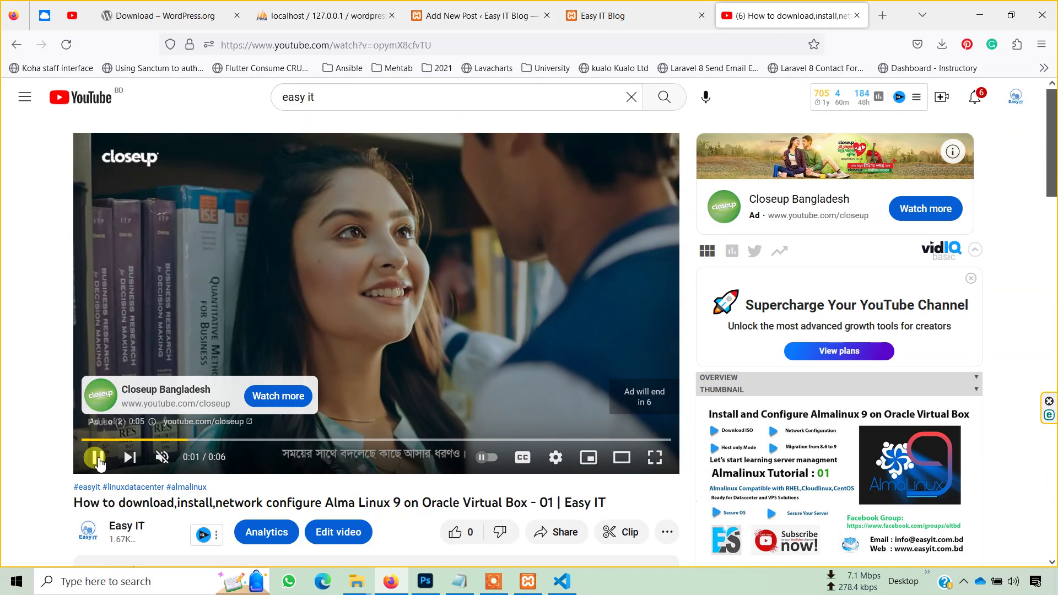
- Pause the ad and bring up the video's embed code under Share > Embed
click(97, 459)
scroll(22, 482, down, 5)
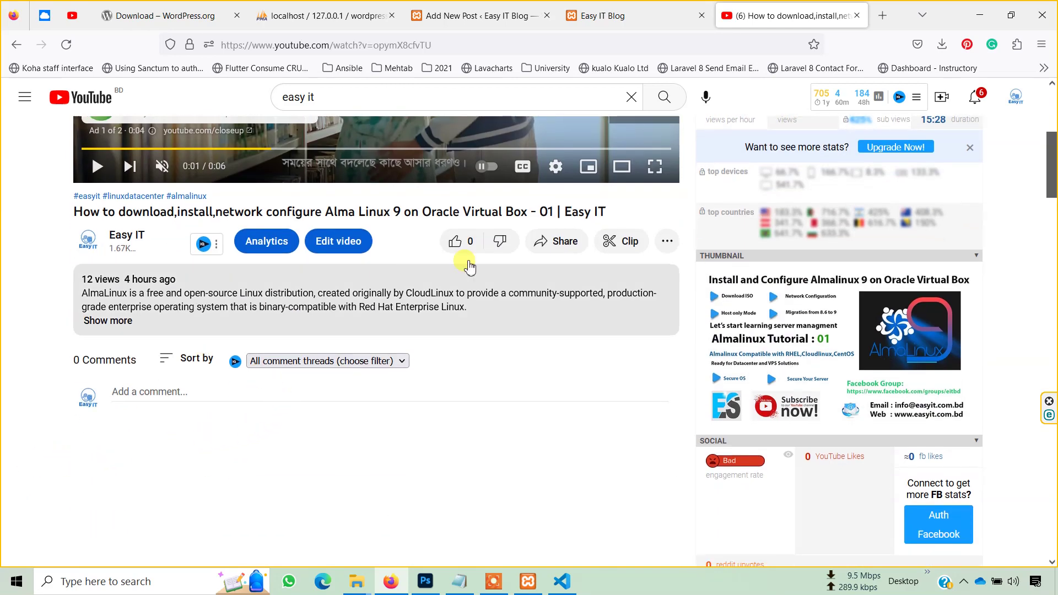
click(563, 258)
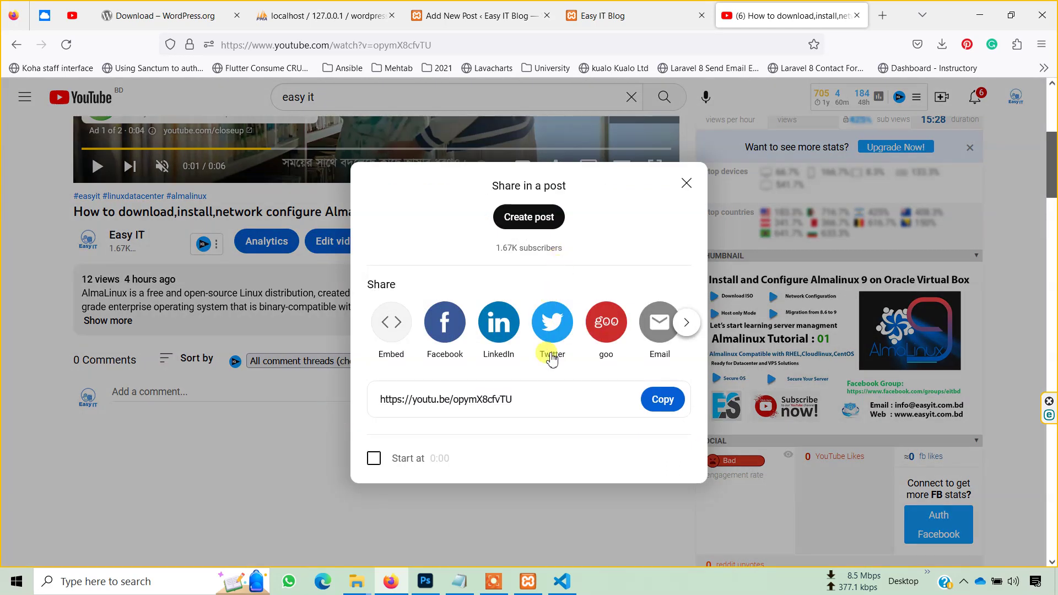
click(688, 323)
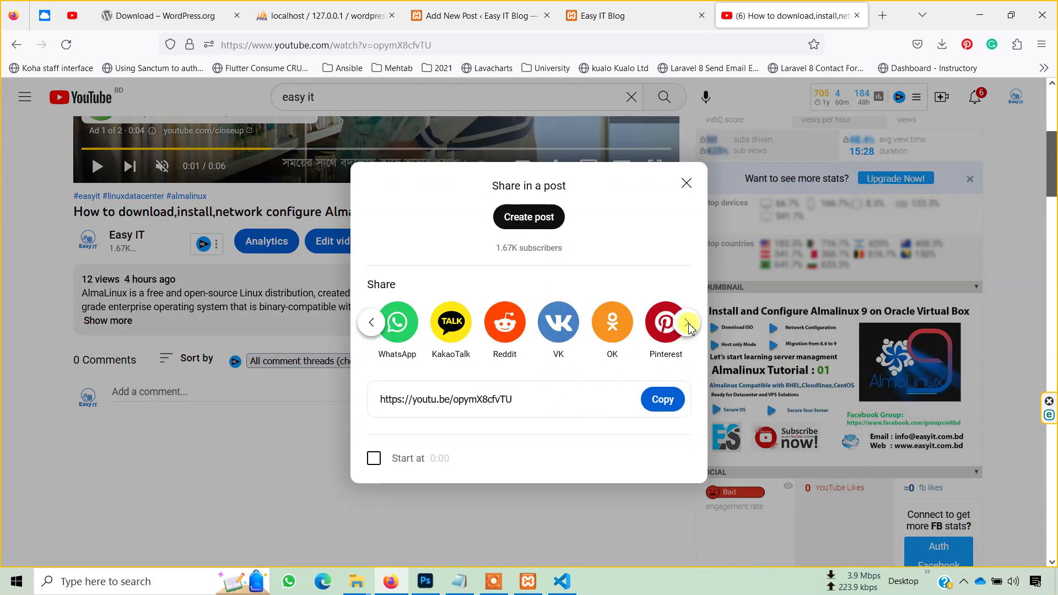
click(689, 326)
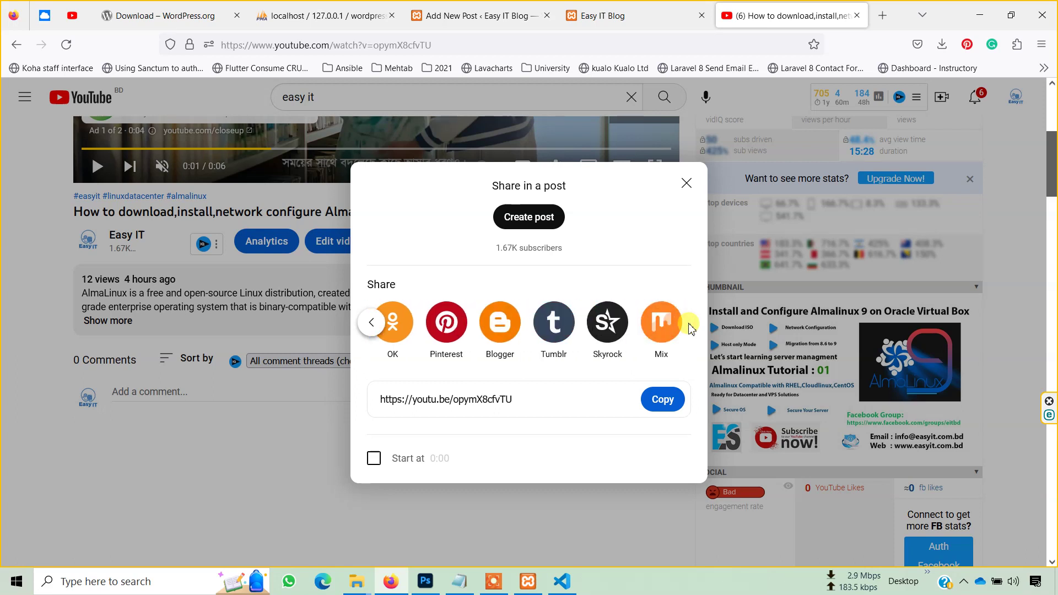
click(371, 323)
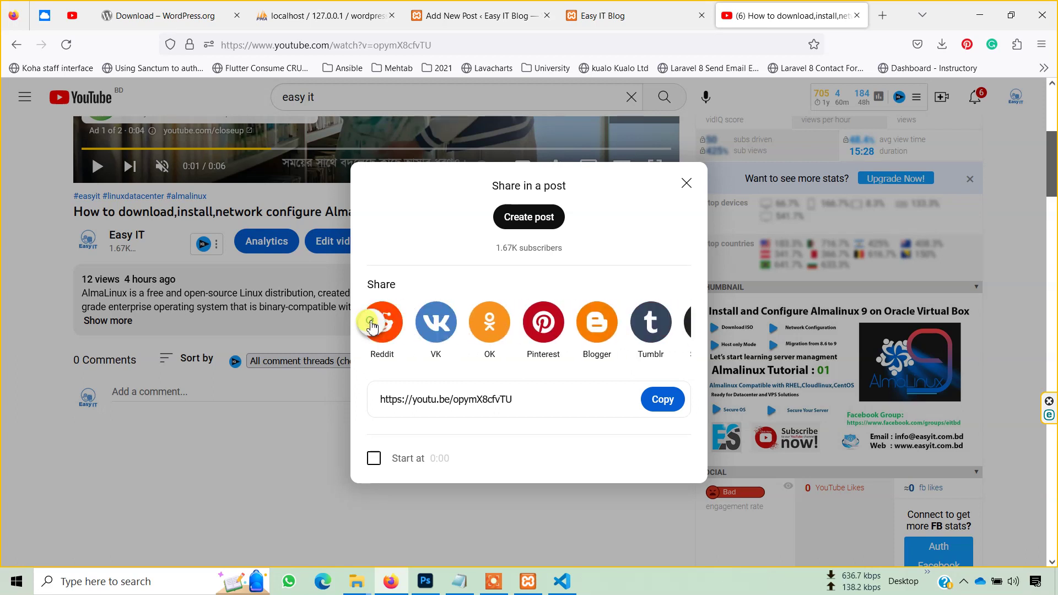
click(371, 325)
click(371, 325)
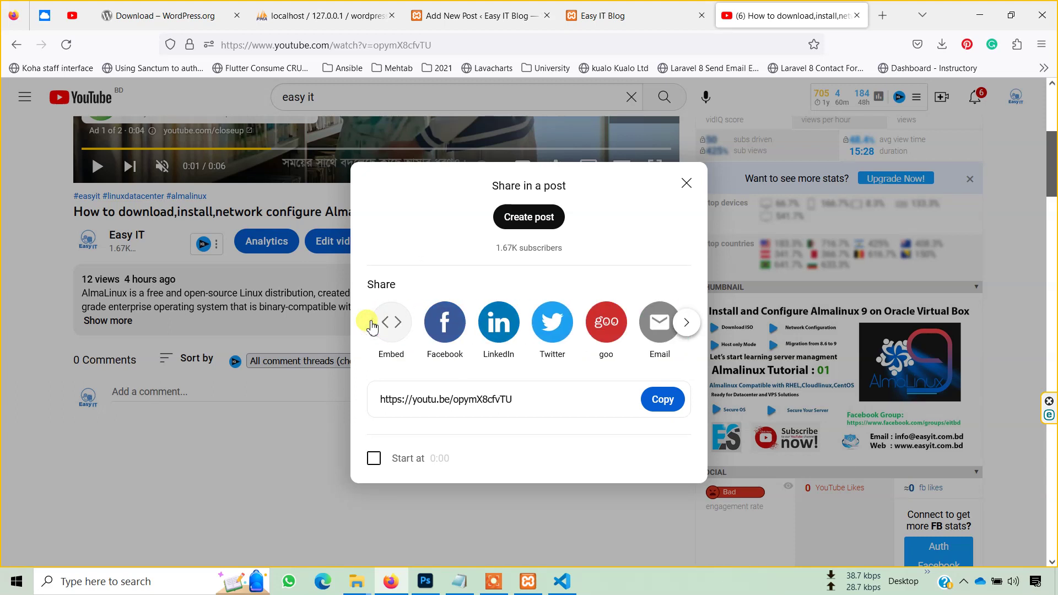
click(383, 325)
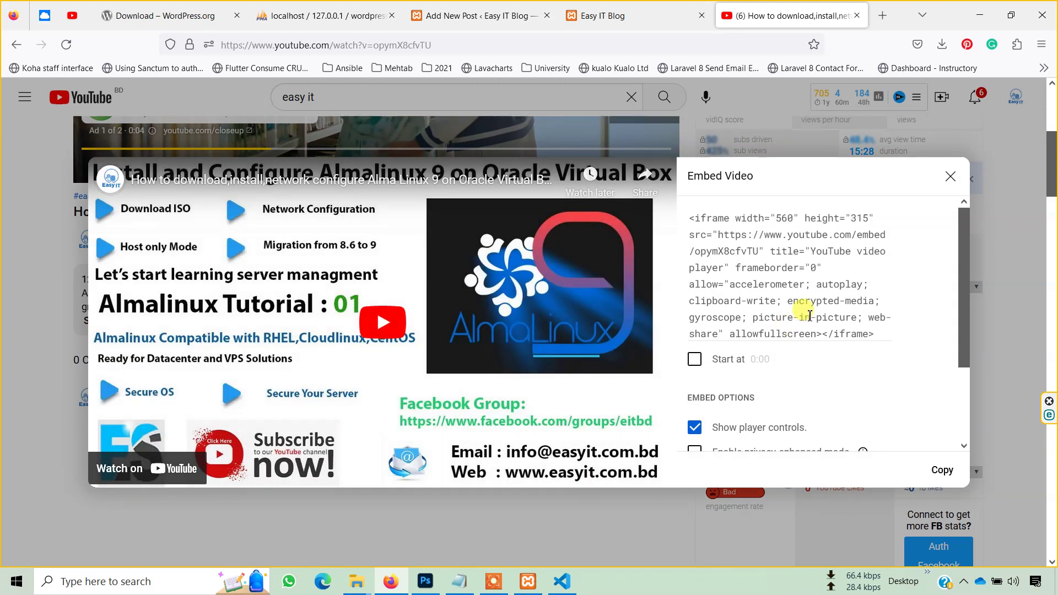
- Select and copy the iframe embed code, then return to the blog tab
click(805, 308)
right_click(806, 309)
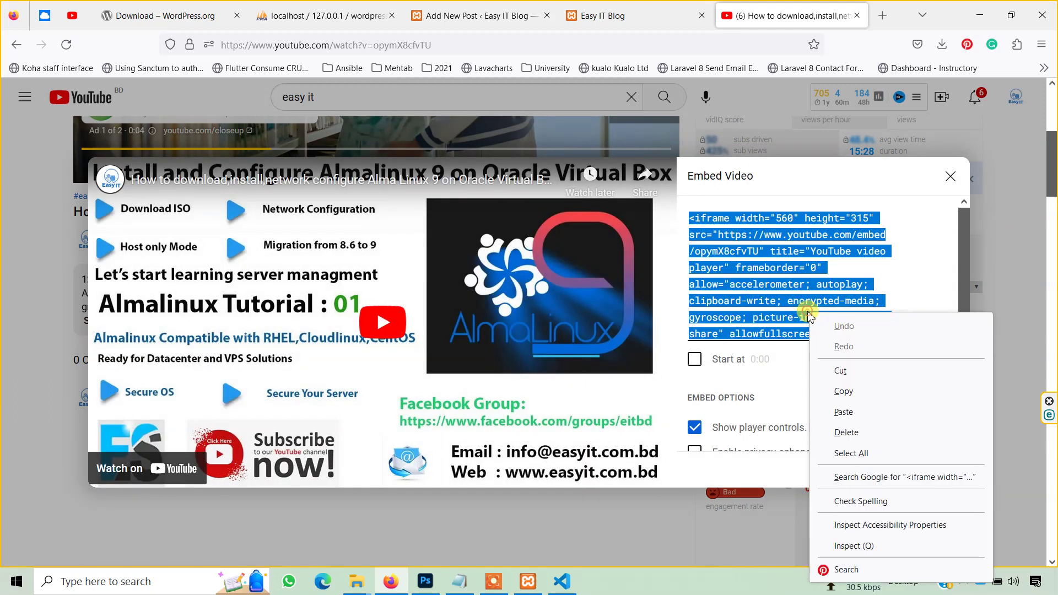
click(839, 388)
click(604, 6)
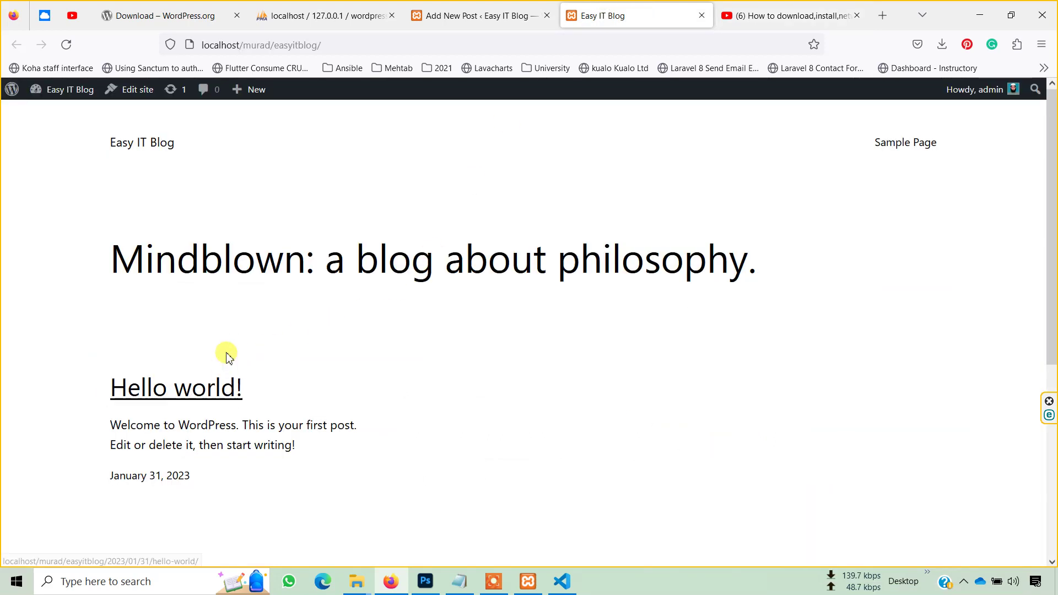
- Paste the YouTube embed code into the new post's body
click(500, 8)
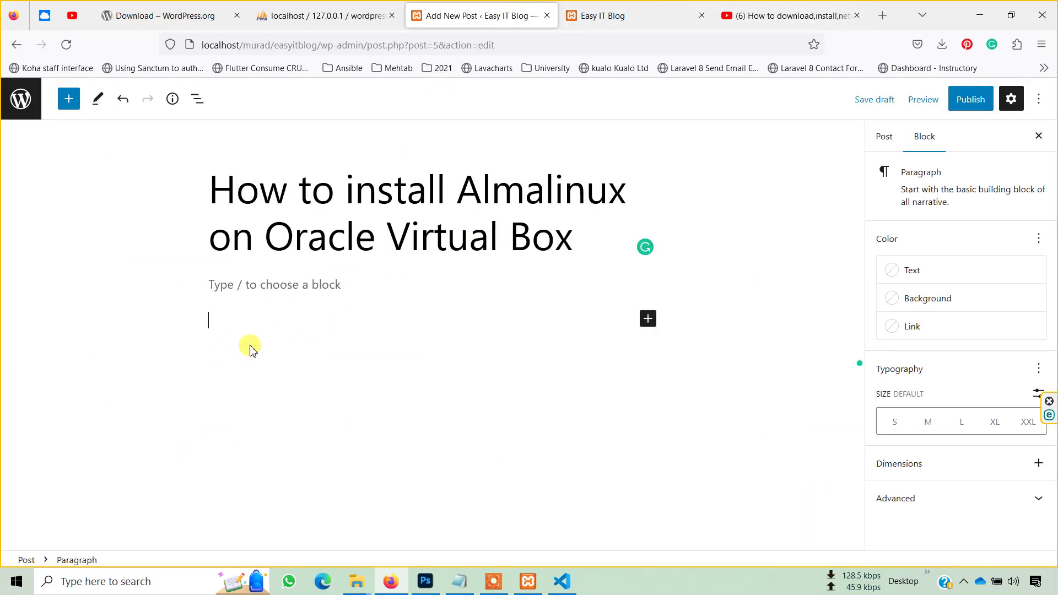
key(ctrl+v)
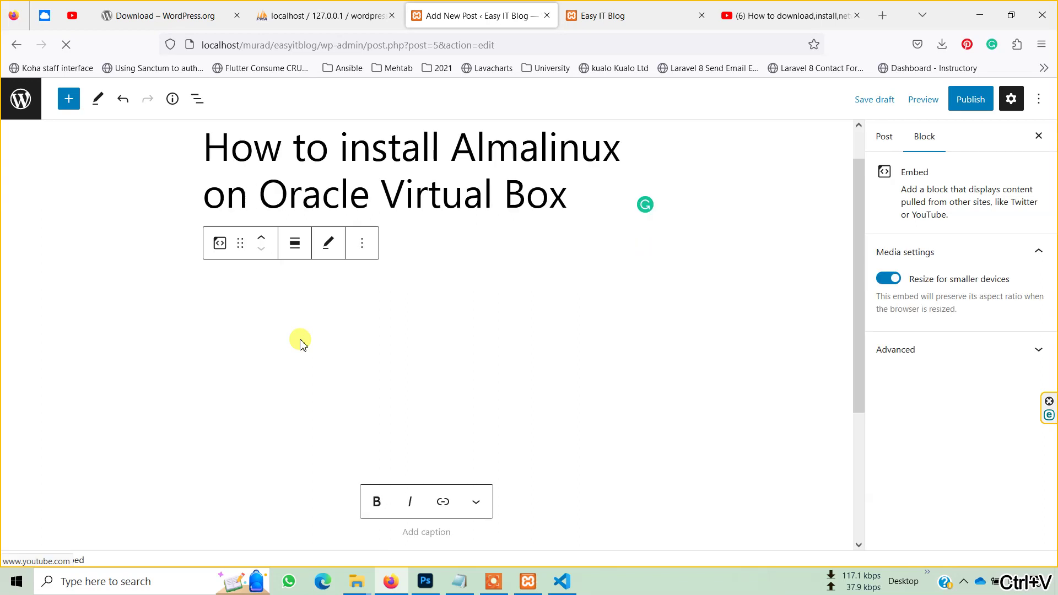
scroll(728, 350, down, 3)
scroll(729, 350, up, 2)
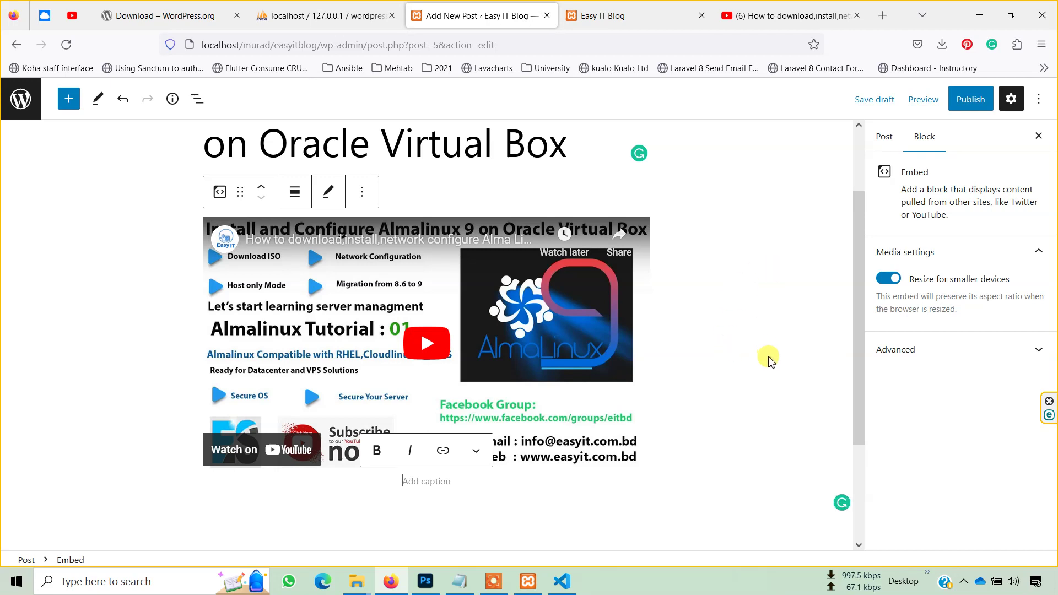
scroll(815, 338, up, 2)
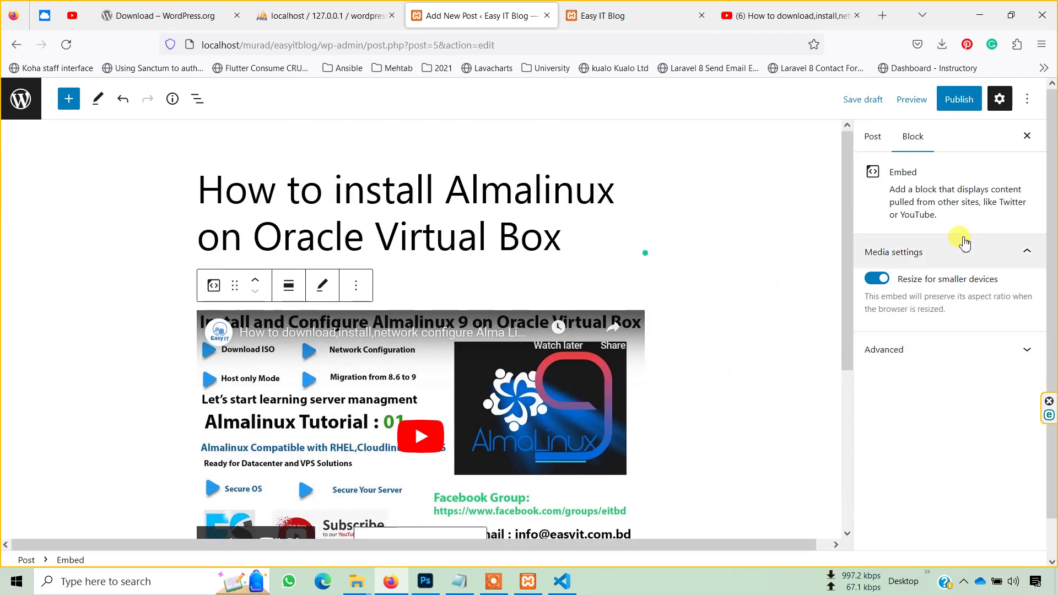
- File the post under a newly created 'Almalinux 9' category in Post settings
click(875, 137)
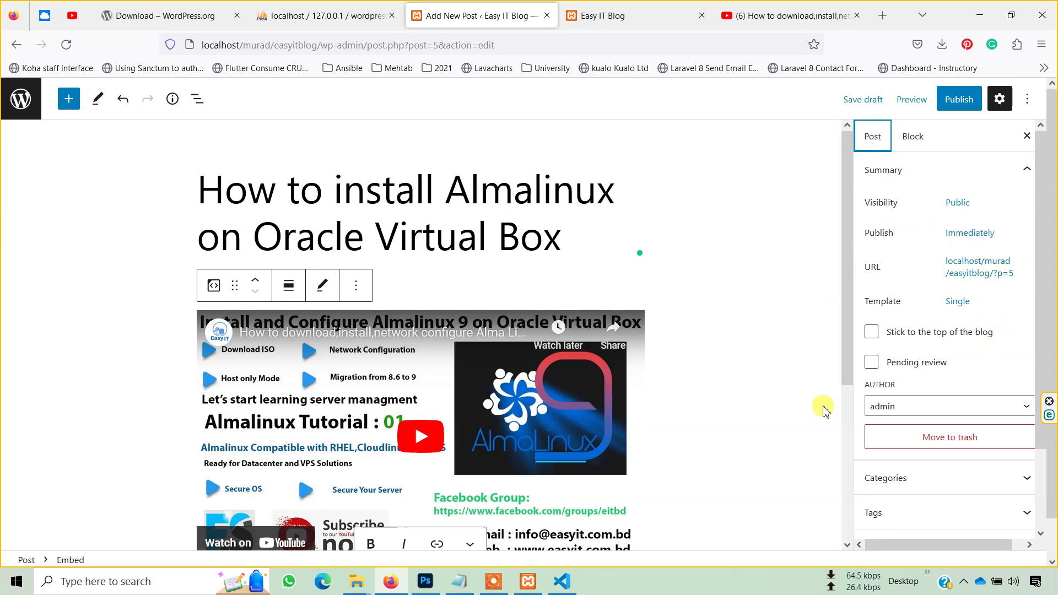
scroll(956, 279, down, 3)
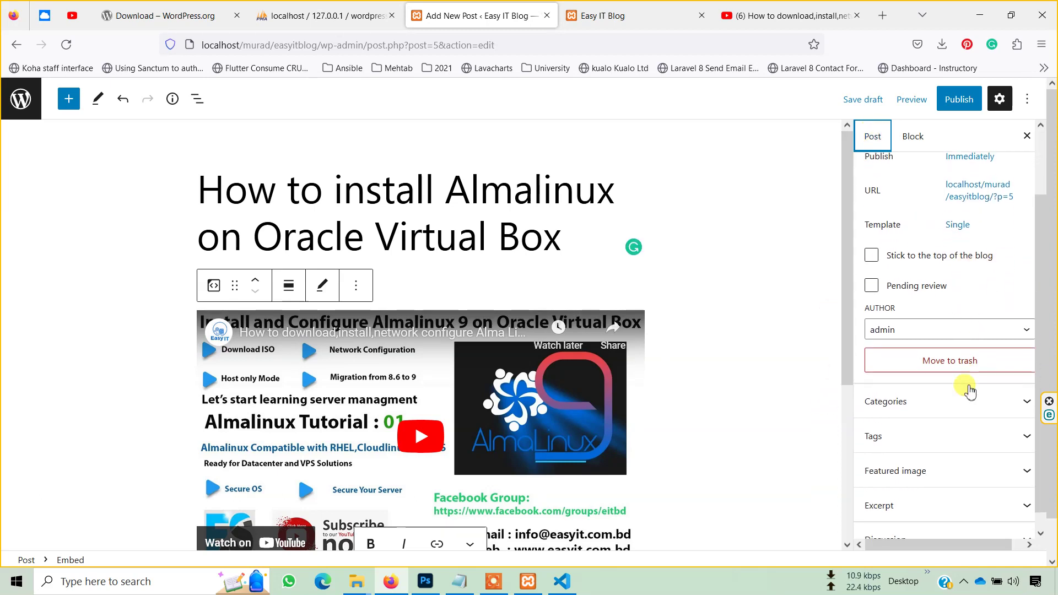
click(991, 384)
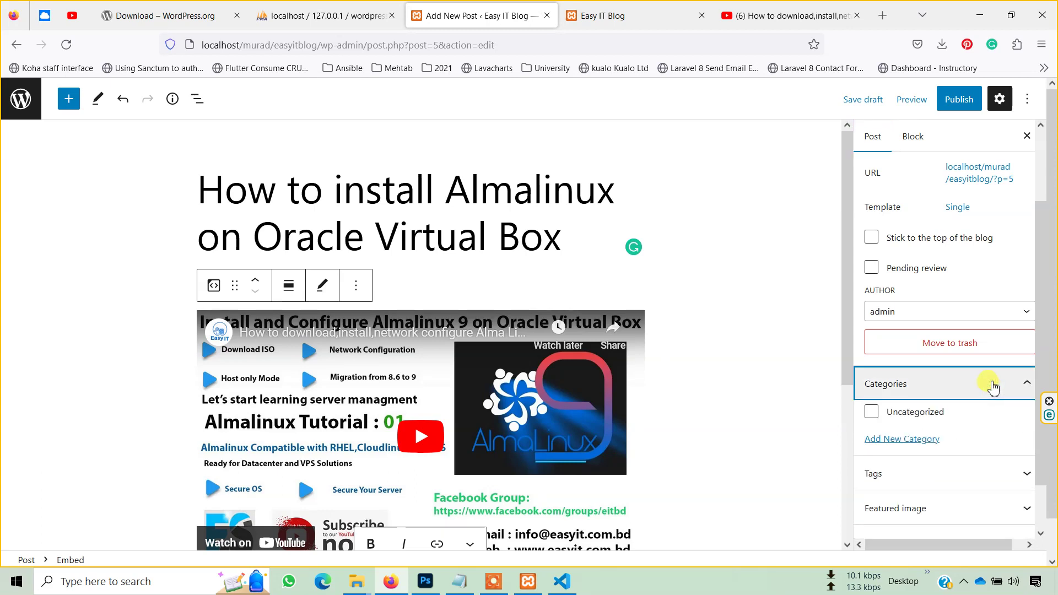
click(910, 438)
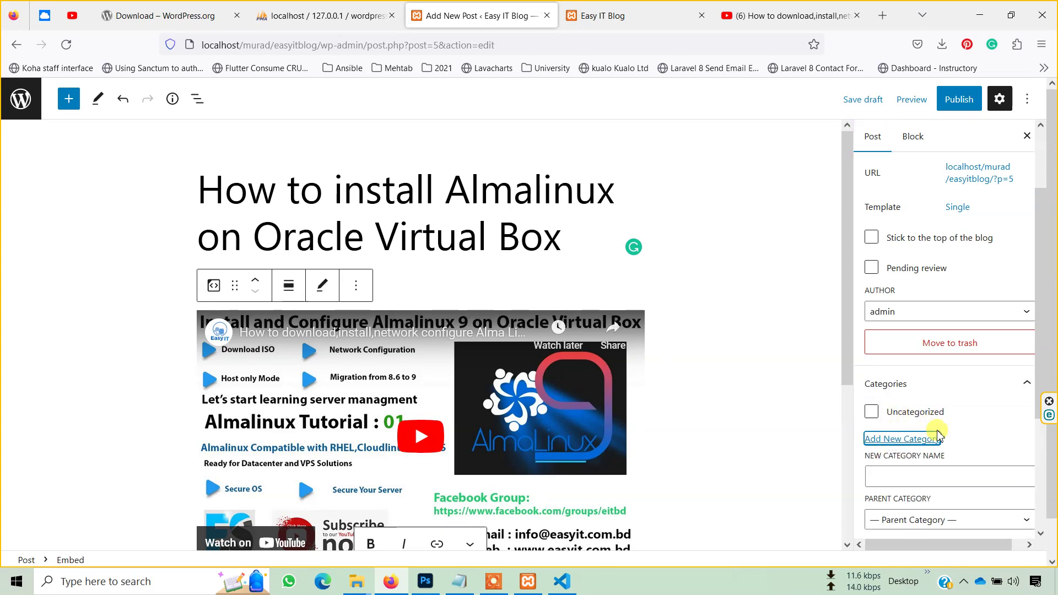
scroll(931, 430, down, 2)
click(915, 402)
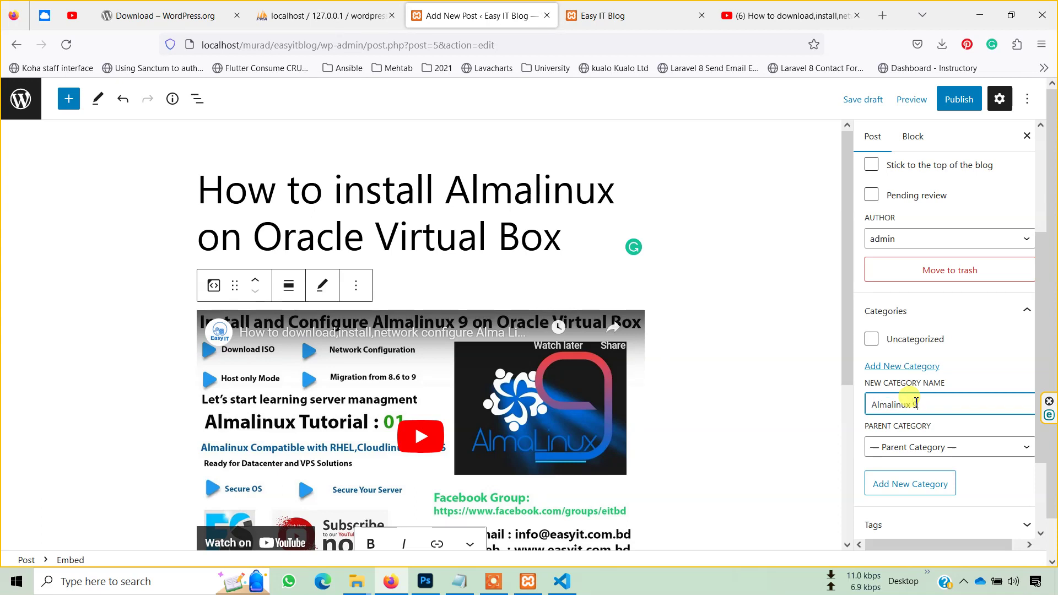
click(916, 484)
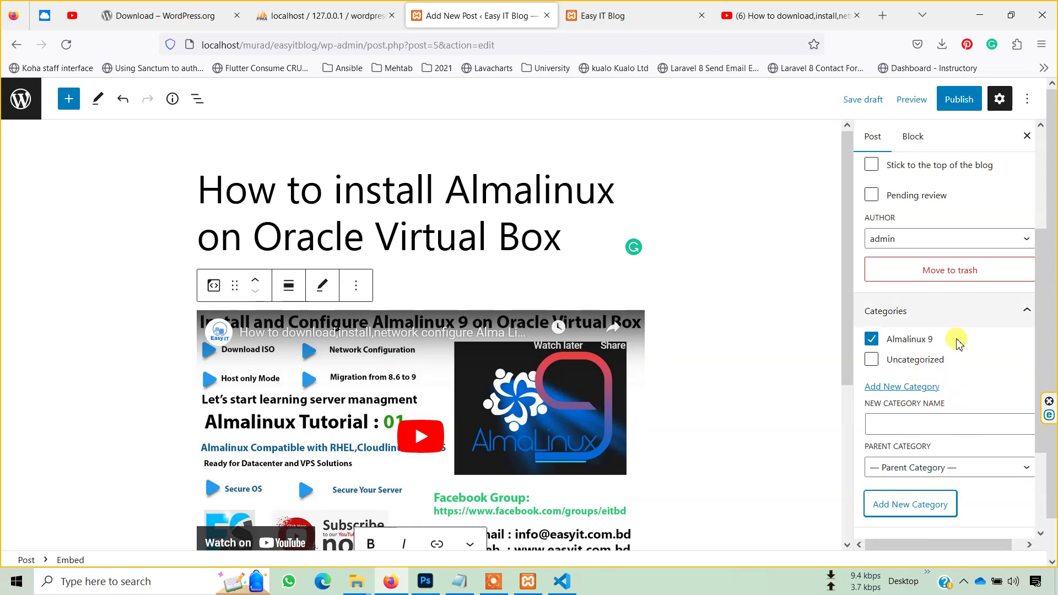
scroll(966, 343, up, 1)
scroll(966, 343, up, 4)
click(961, 109)
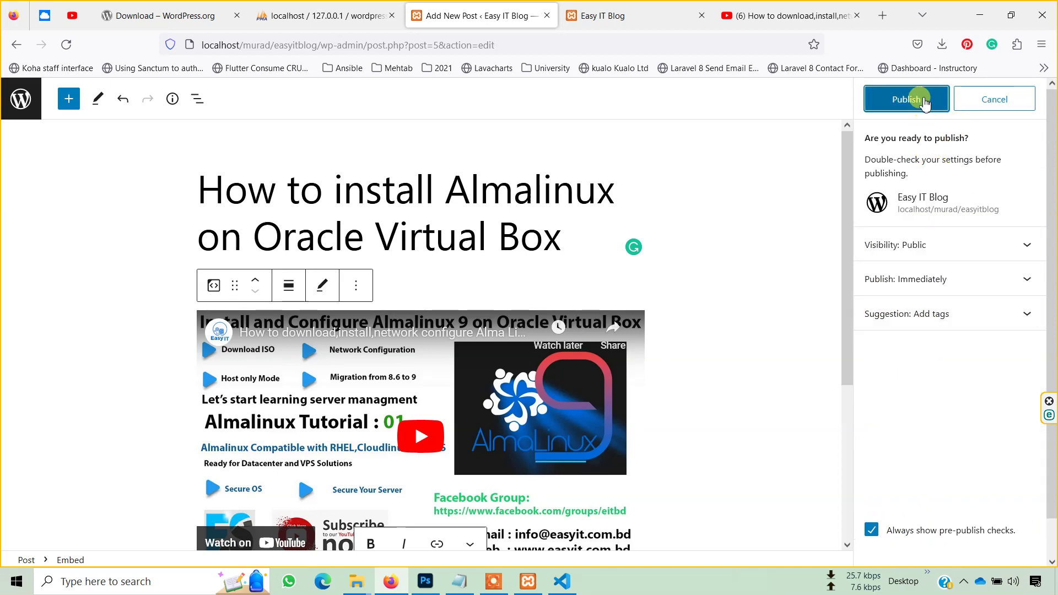
click(924, 101)
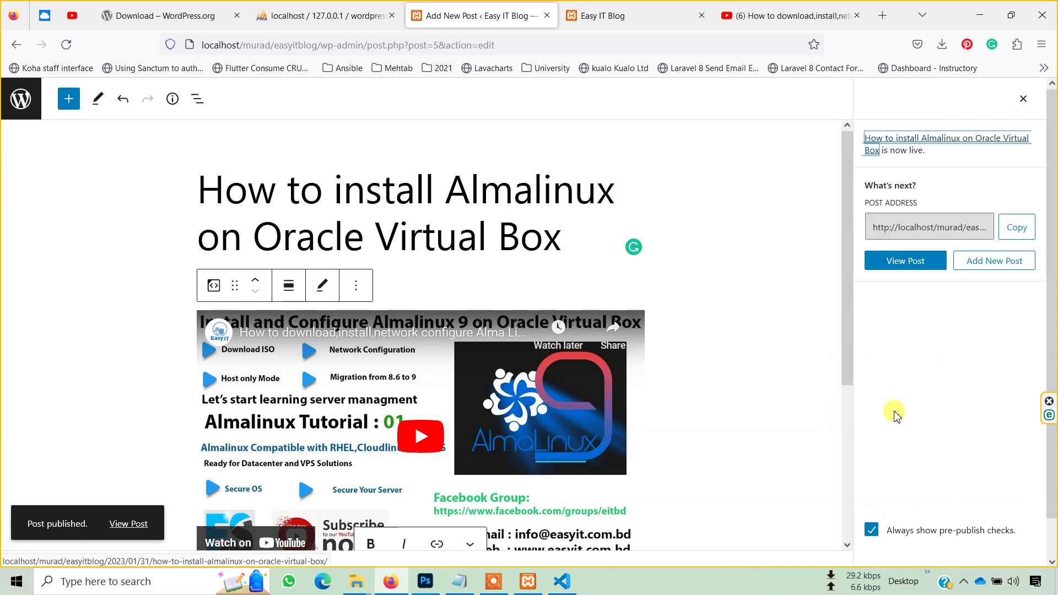
click(903, 262)
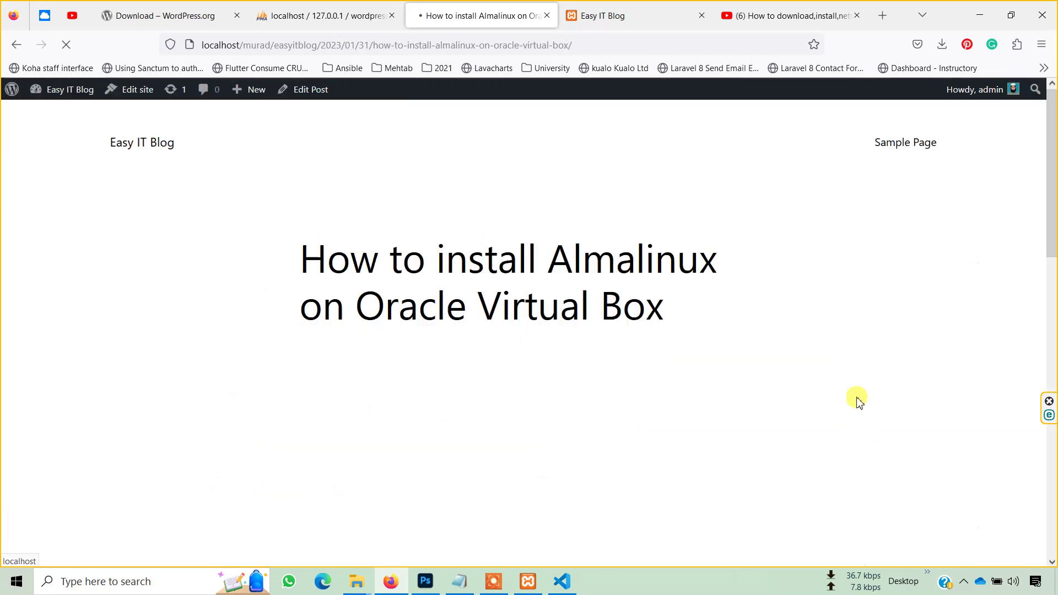
scroll(803, 348, down, 5)
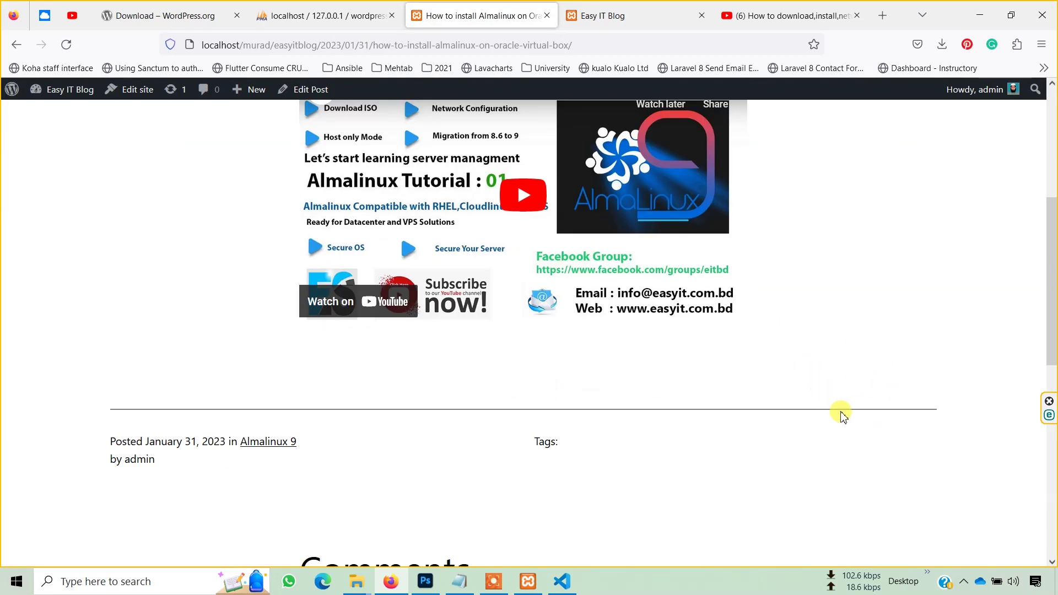
scroll(768, 359, up, 3)
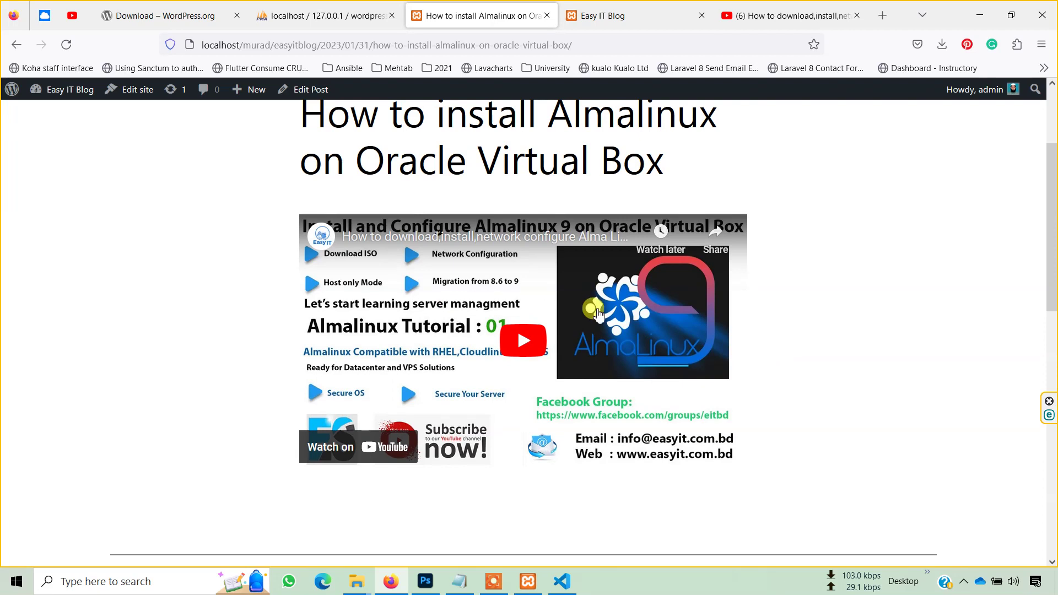
scroll(776, 365, up, 3)
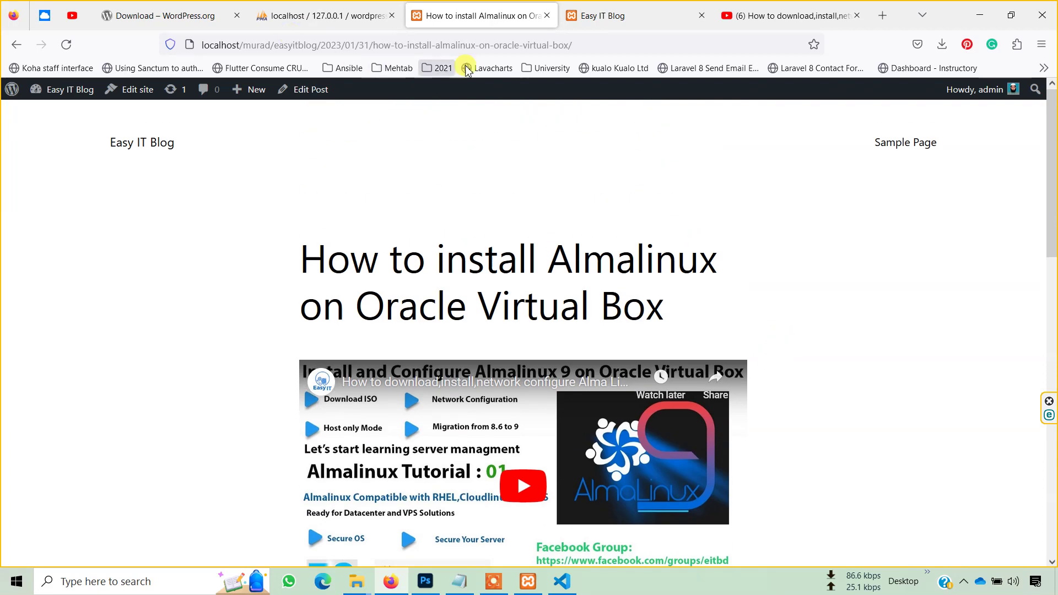
drag(598, 45, 185, 51)
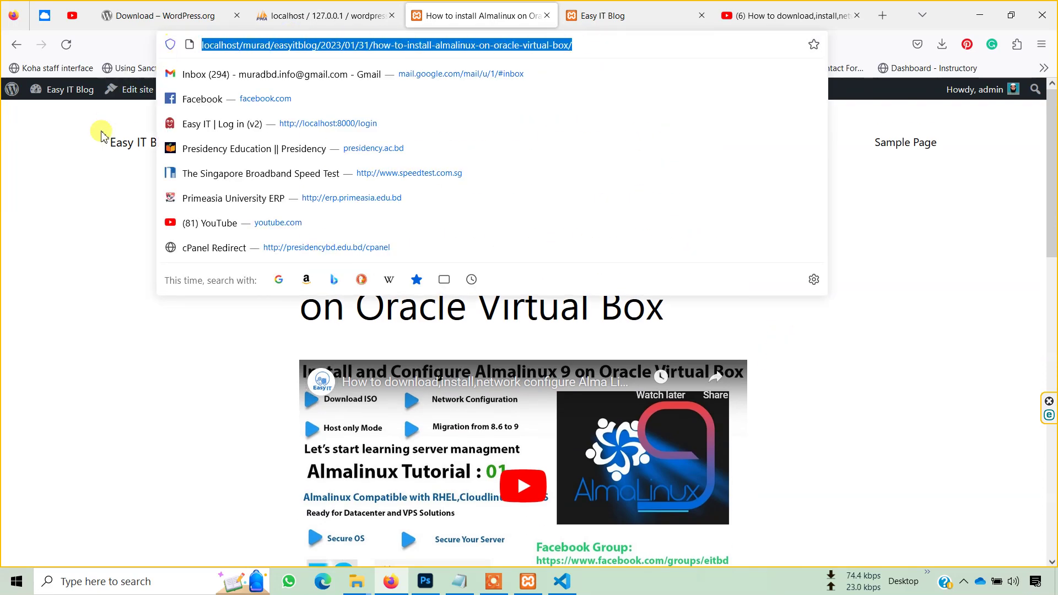
click(86, 161)
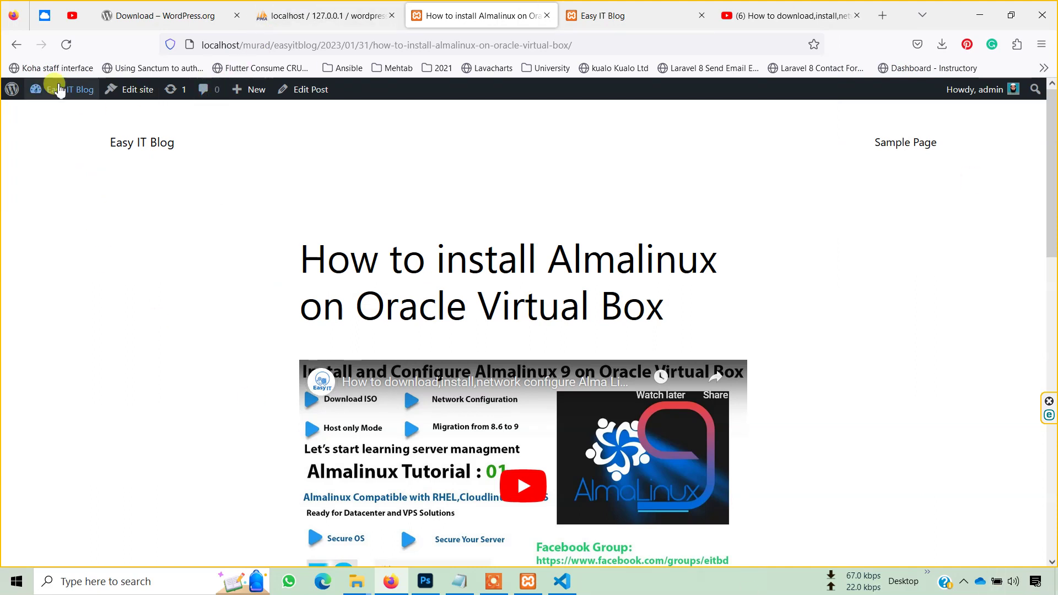
- Set the permalink structure to Post name and save the change
mouse_move(60, 90)
click(57, 114)
click(61, 309)
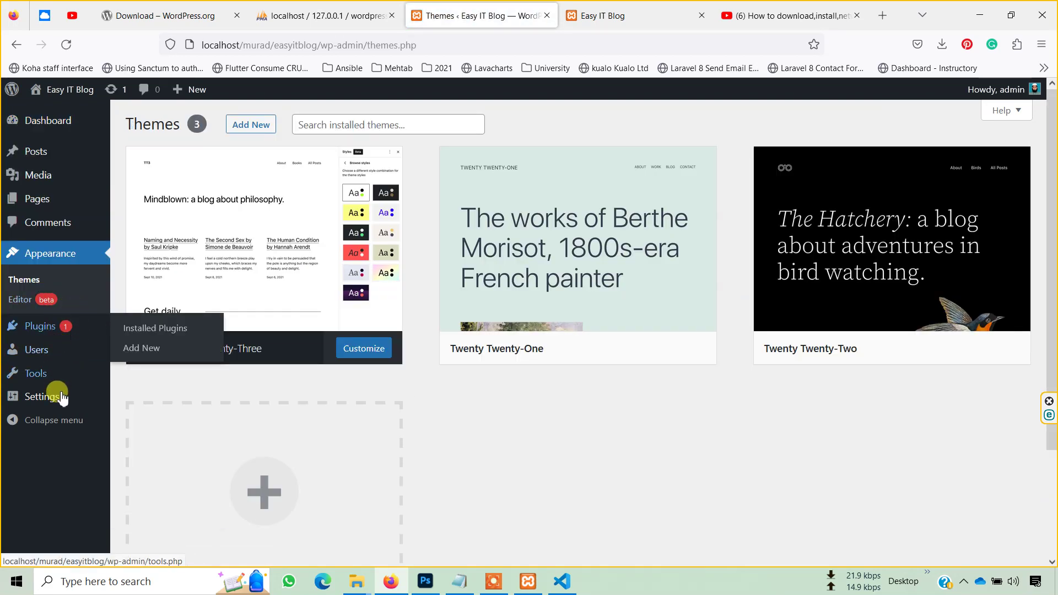
click(62, 403)
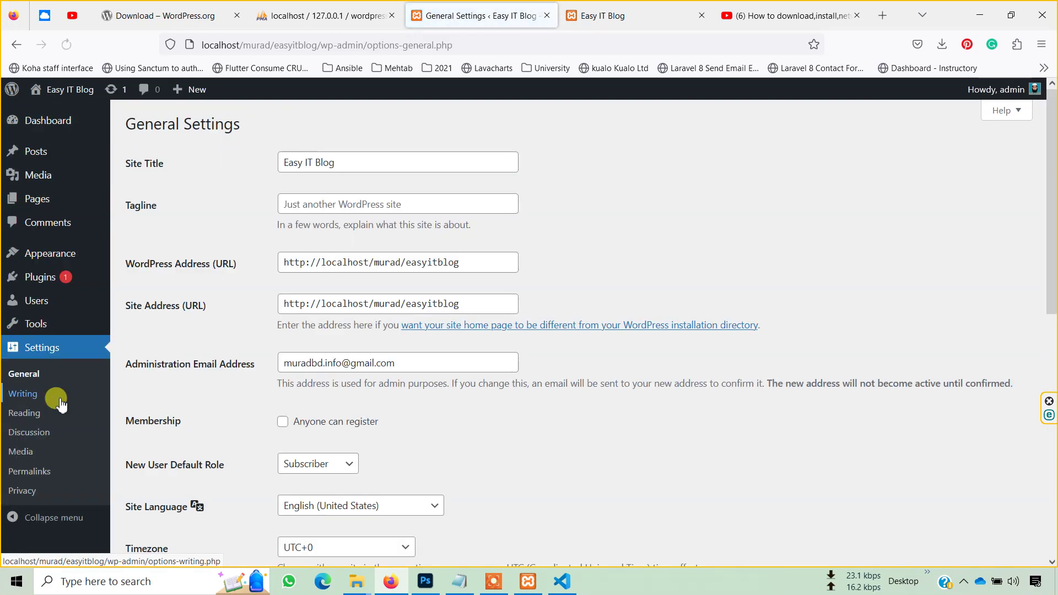
scroll(74, 401, down, 2)
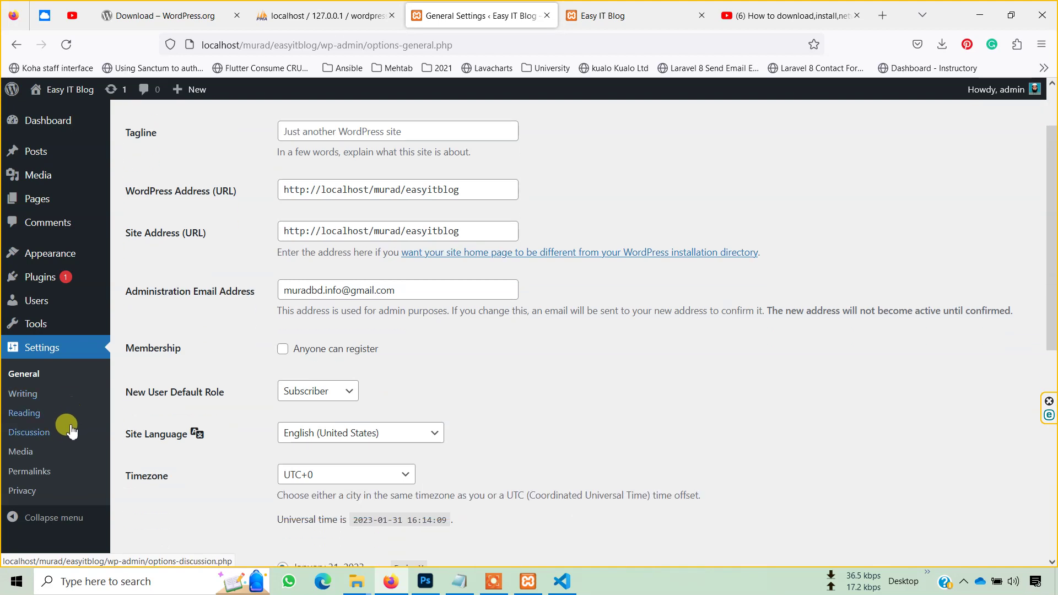
click(47, 435)
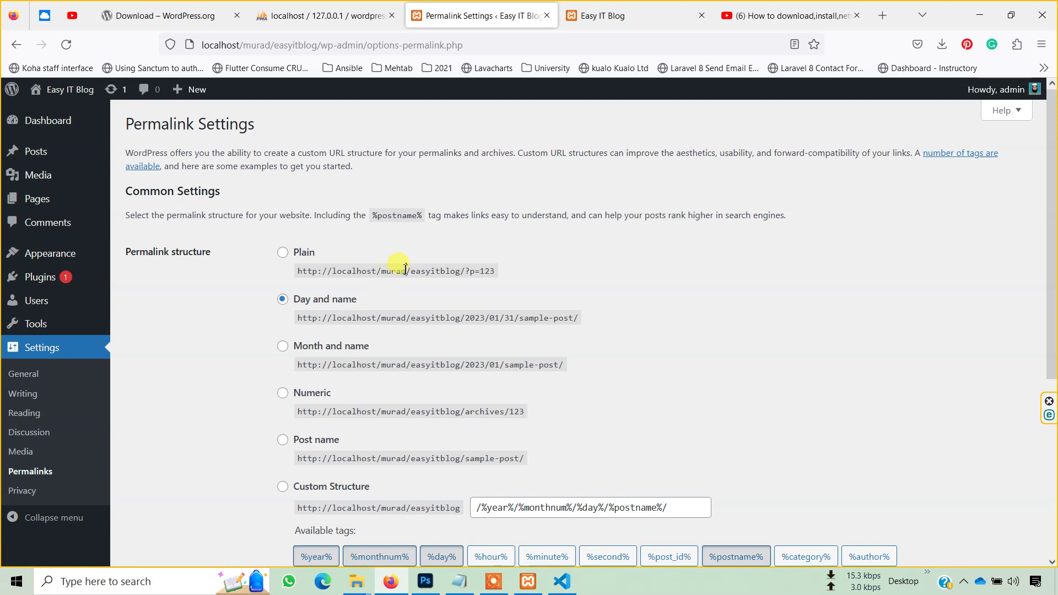
scroll(401, 267, down, 4)
click(337, 300)
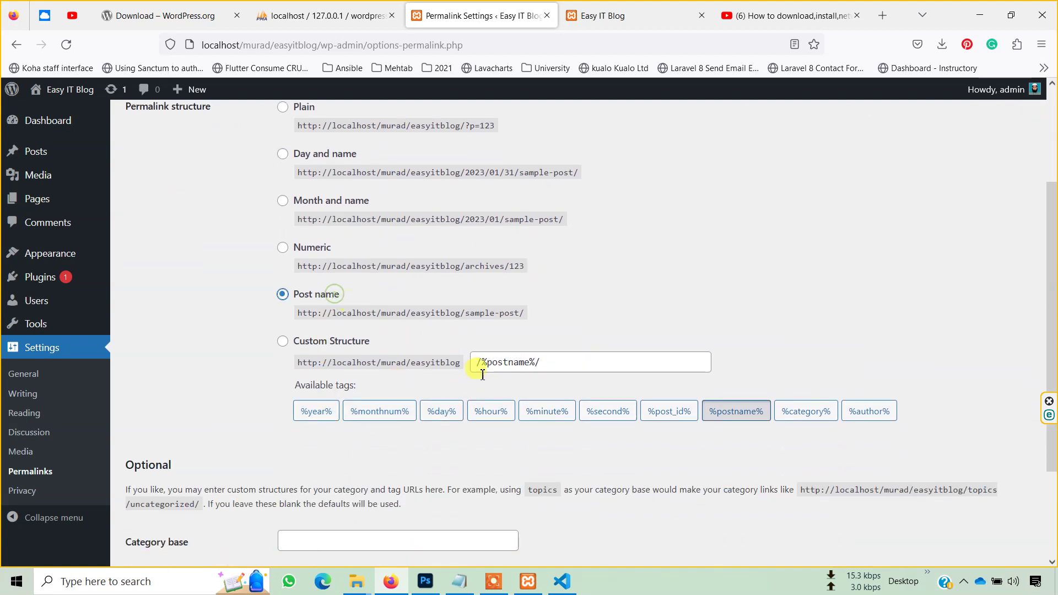
scroll(462, 484, down, 3)
click(133, 497)
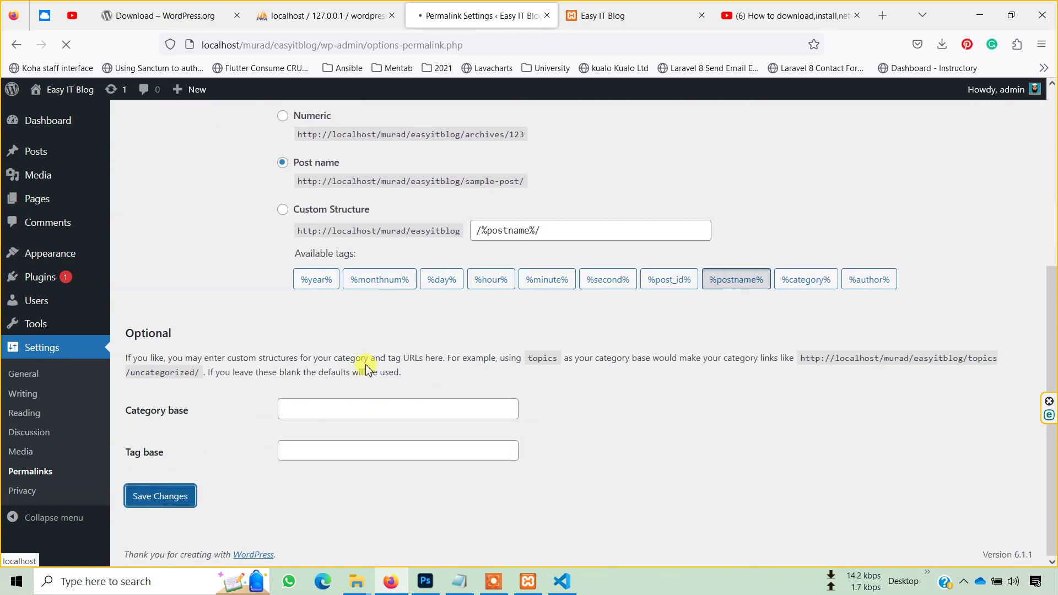
- Reload the blog front page and open the Almalinux post at its new date-free address
click(637, 15)
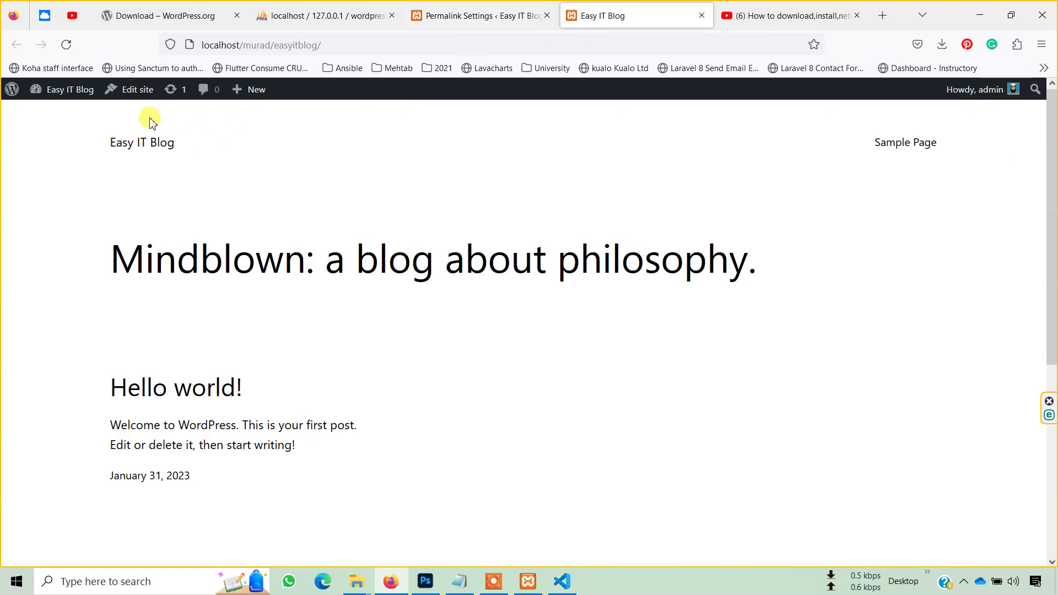
click(164, 148)
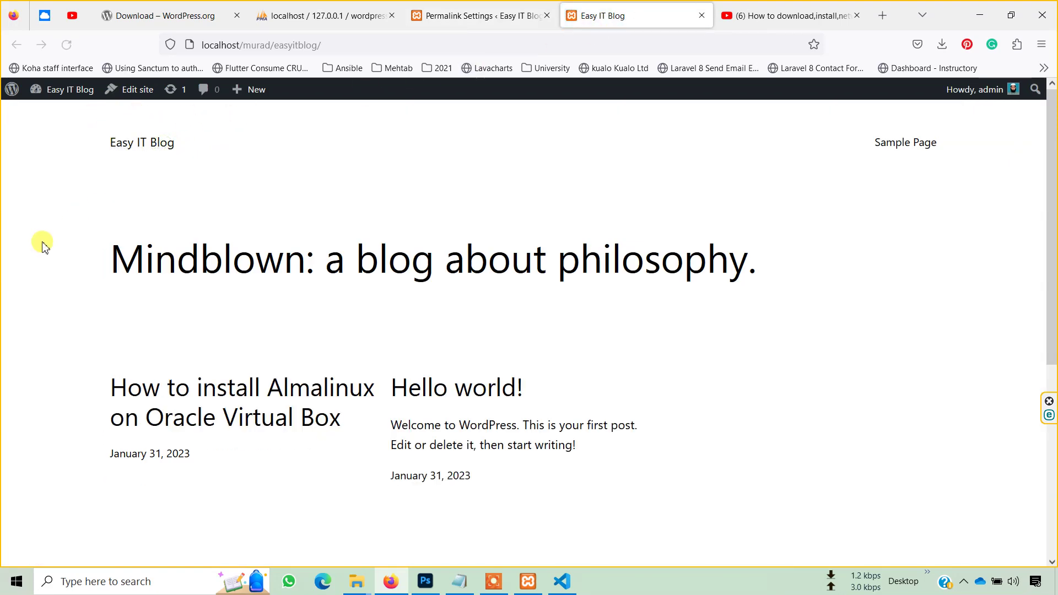
click(255, 399)
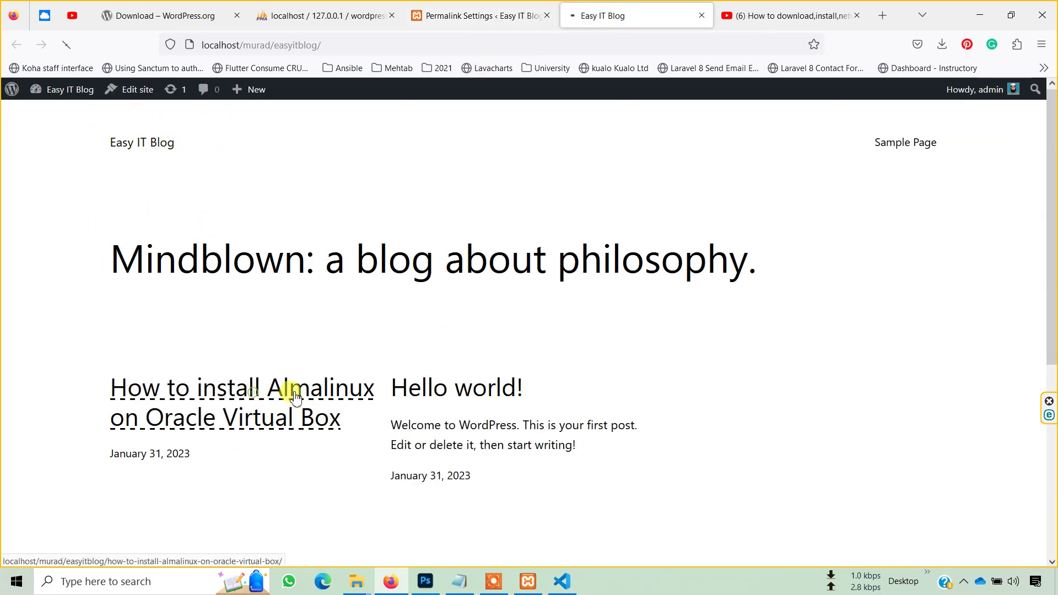
scroll(810, 314, down, 5)
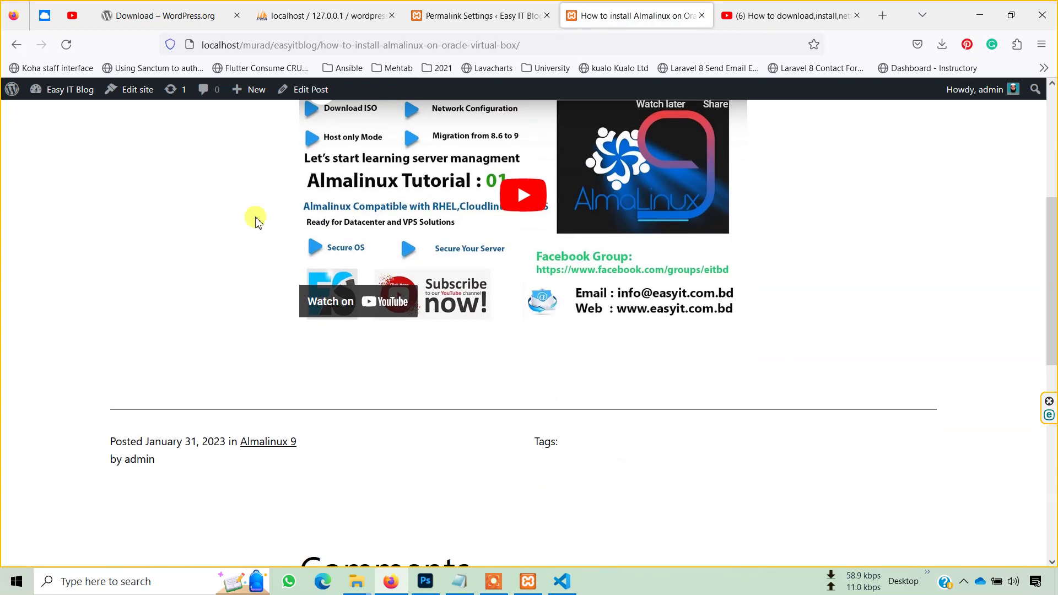
scroll(719, 138, up, 3)
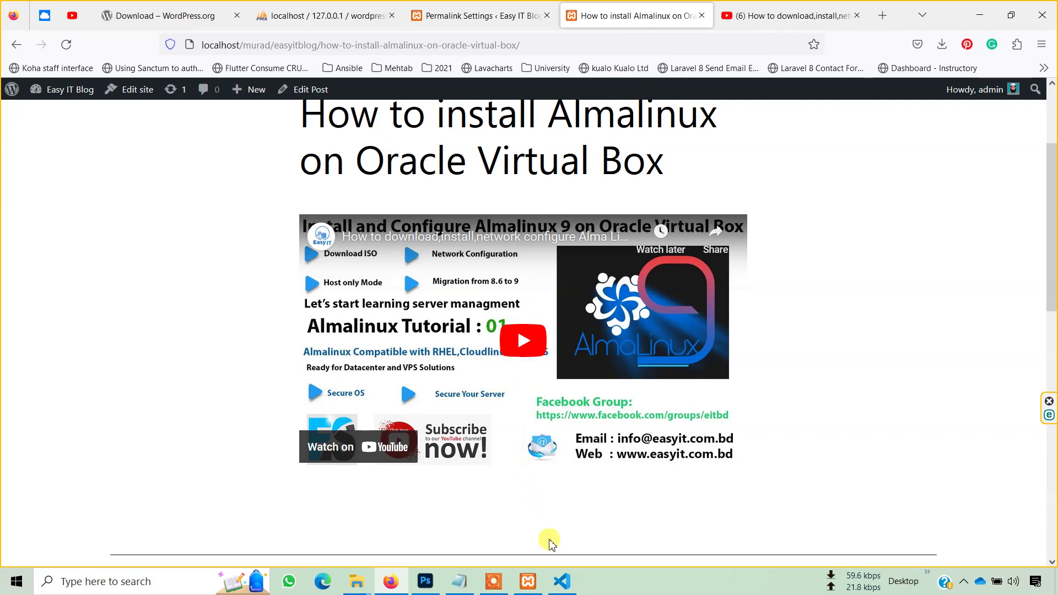
click(497, 588)
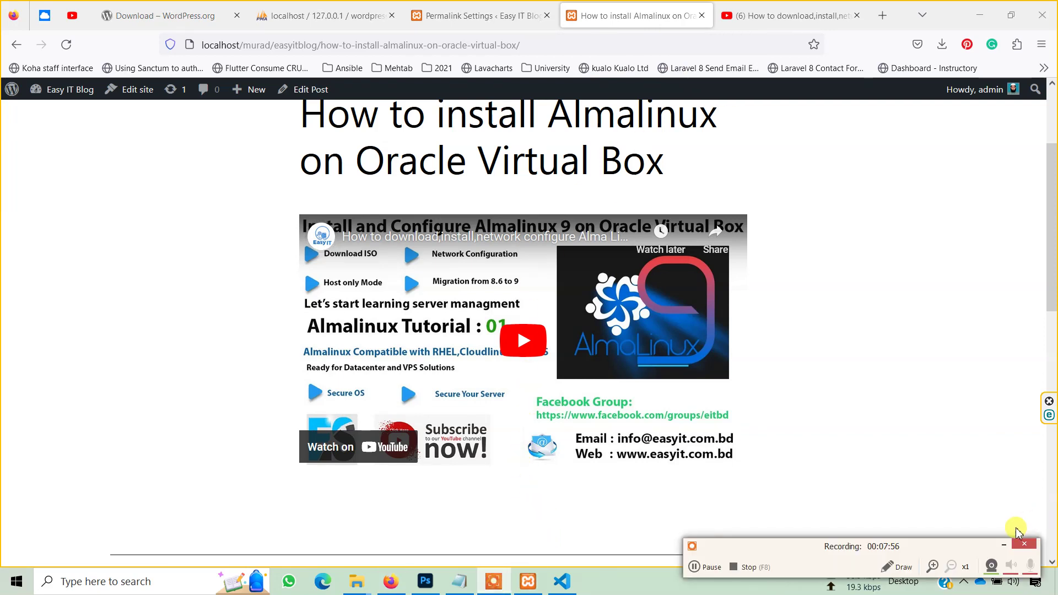
- Enable Membership 'Anyone can register' in General Settings and save the changes
click(496, 17)
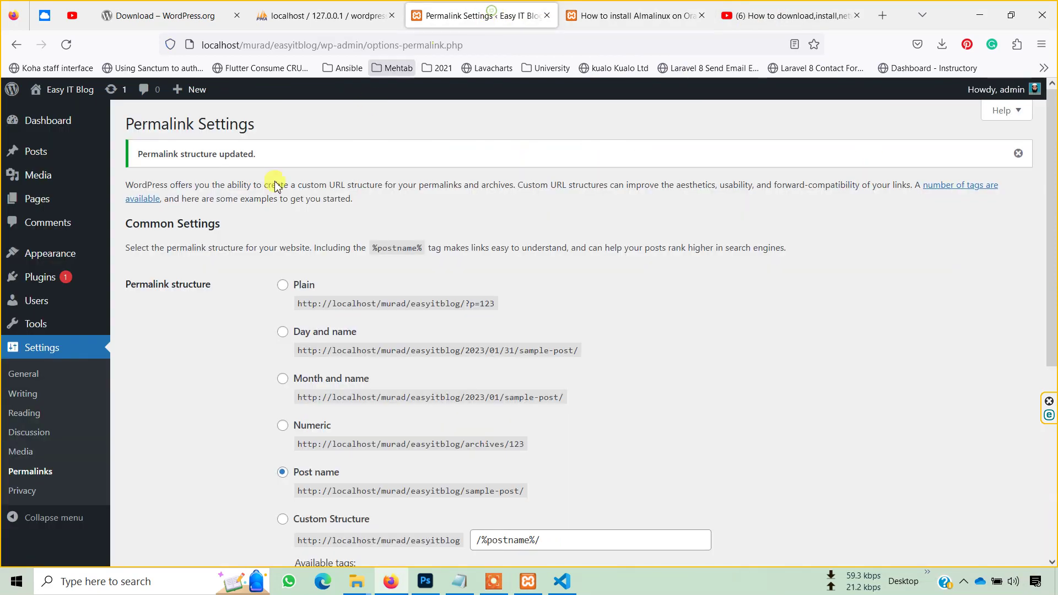
scroll(66, 319, down, 2)
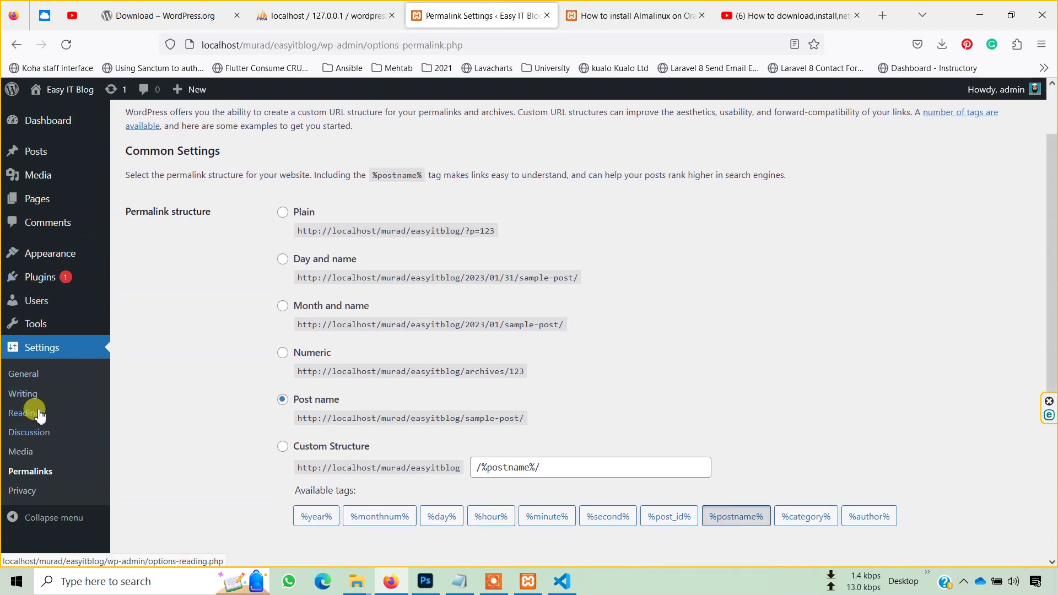
click(28, 376)
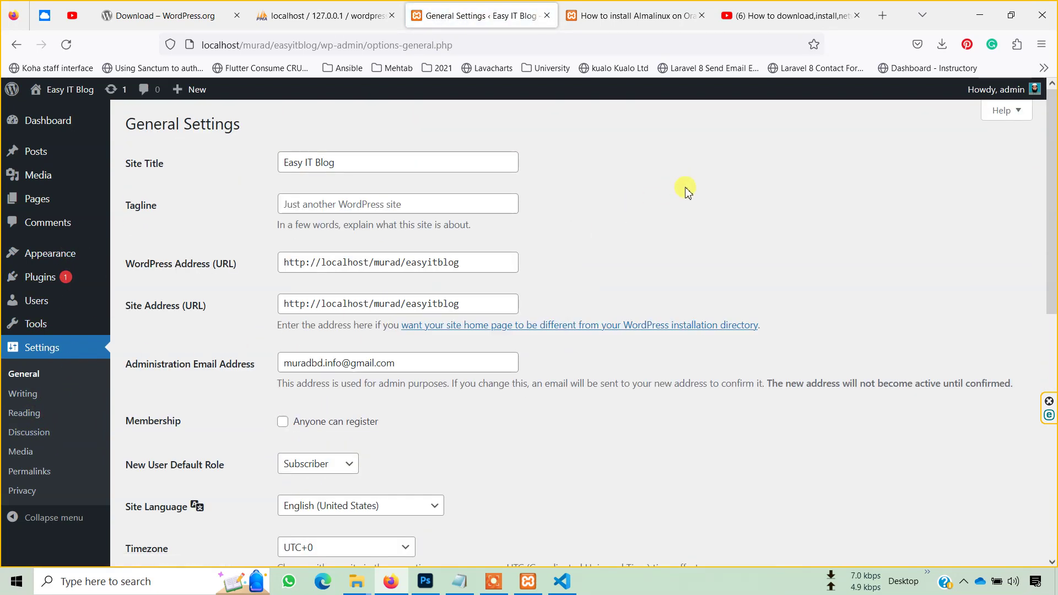
scroll(687, 190, down, 3)
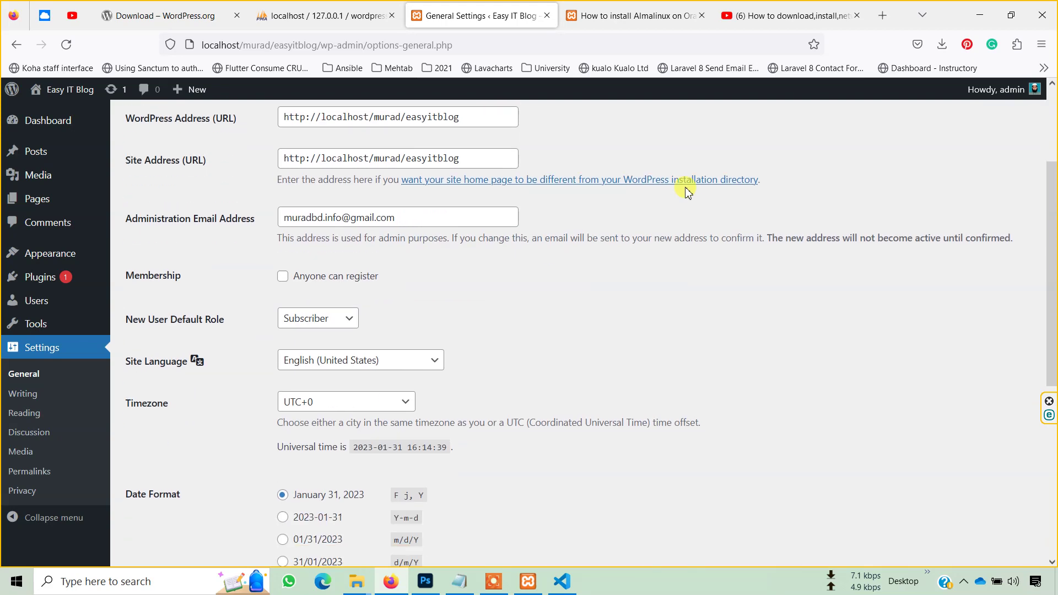
scroll(687, 191, down, 5)
scroll(687, 190, up, 4)
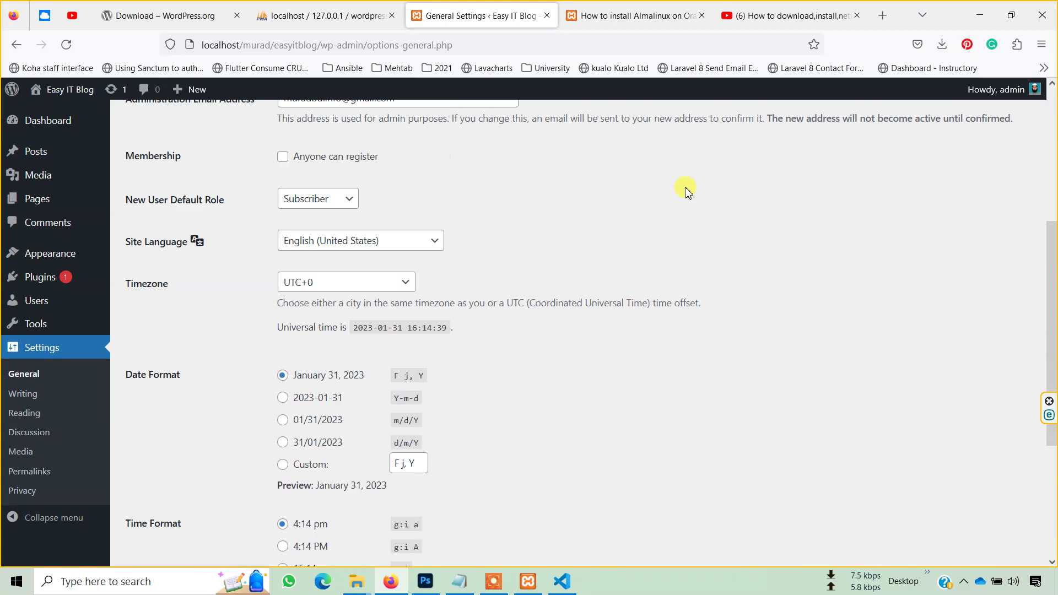
scroll(553, 265, up, 3)
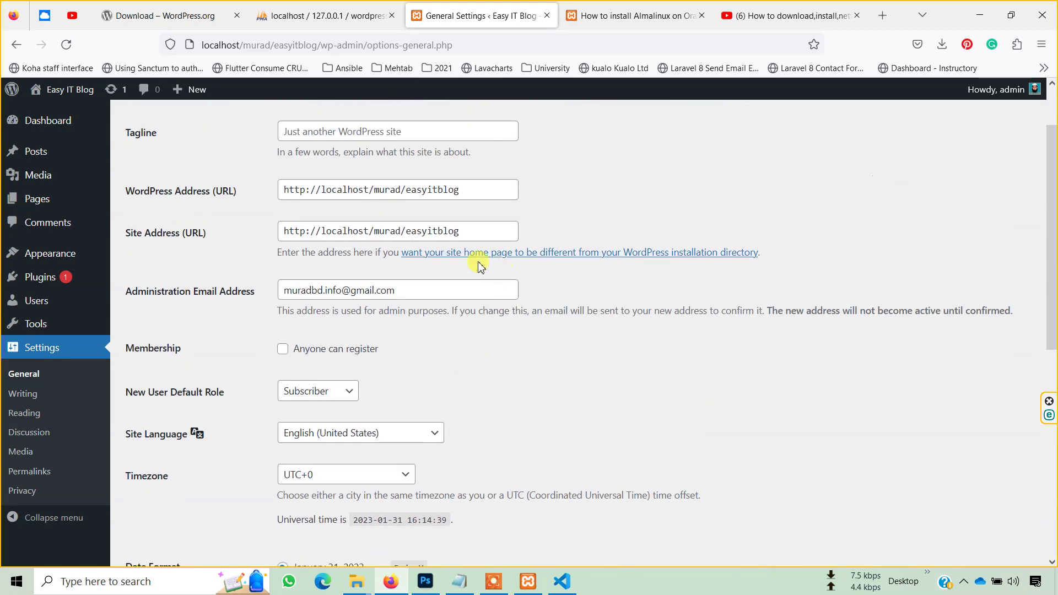
scroll(676, 331, down, 9)
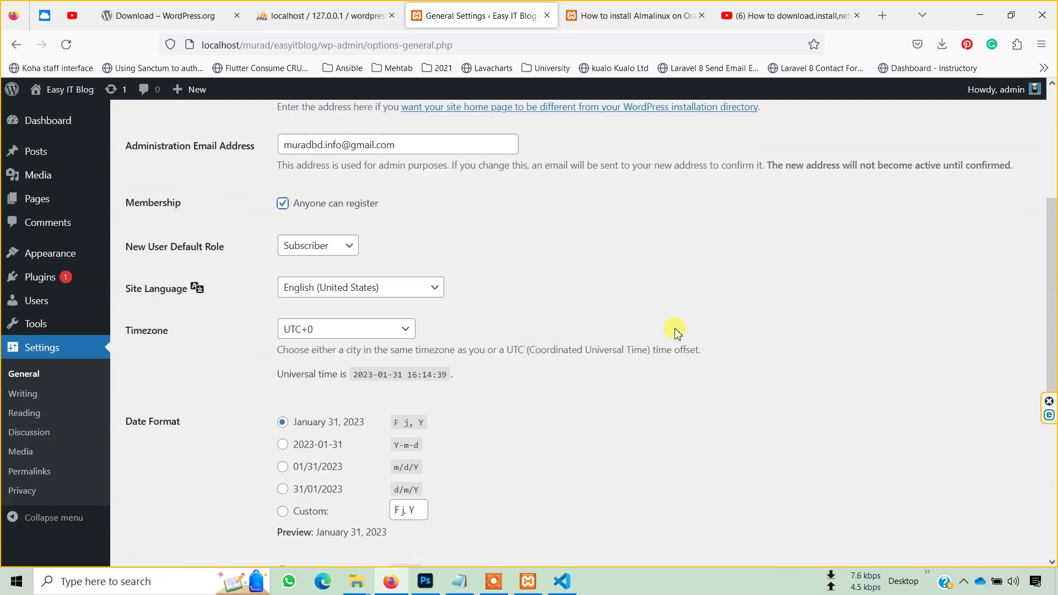
click(158, 495)
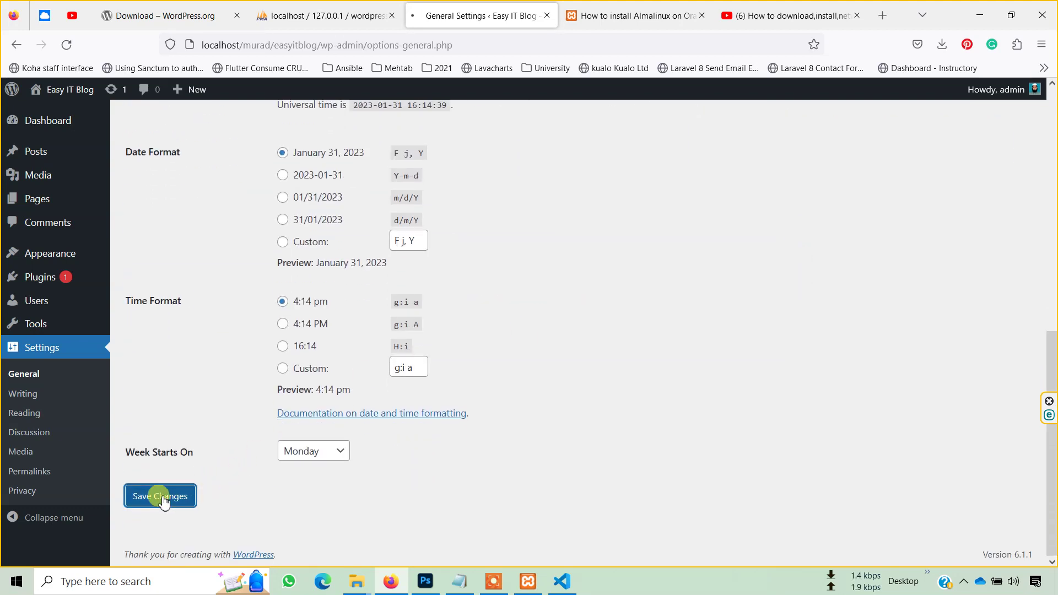
click(625, 15)
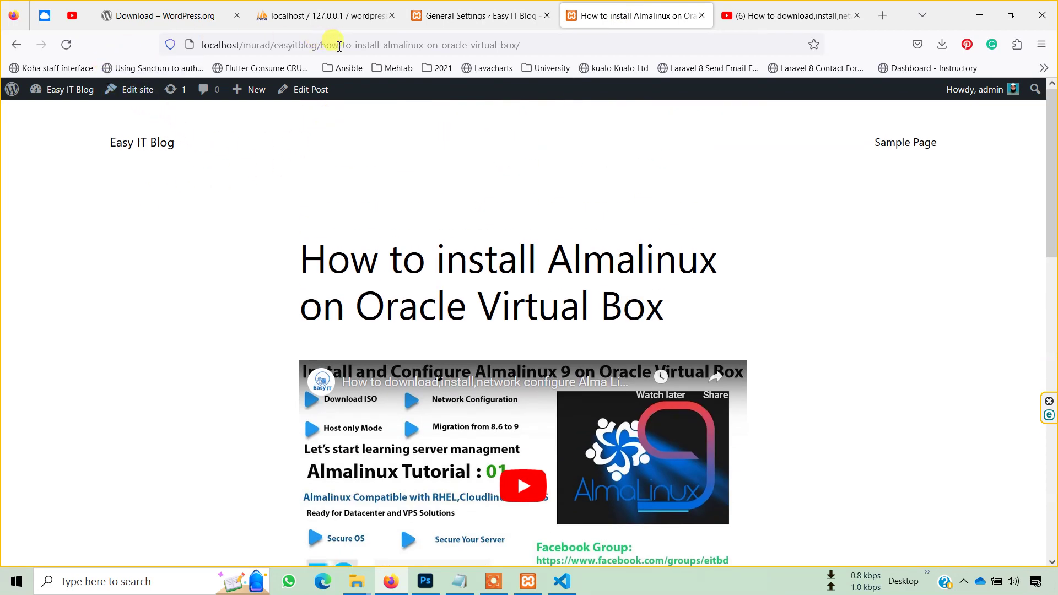
- Copy the localhost/murad/easyitblog base address from the URL and open a new private window
drag(319, 47, 203, 48)
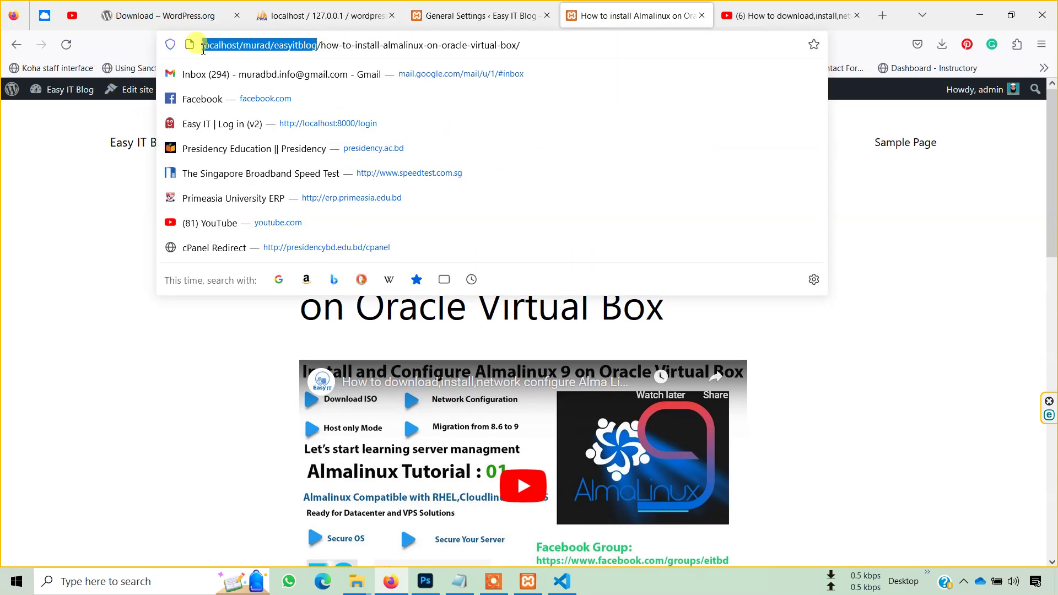
right_click(212, 47)
click(259, 115)
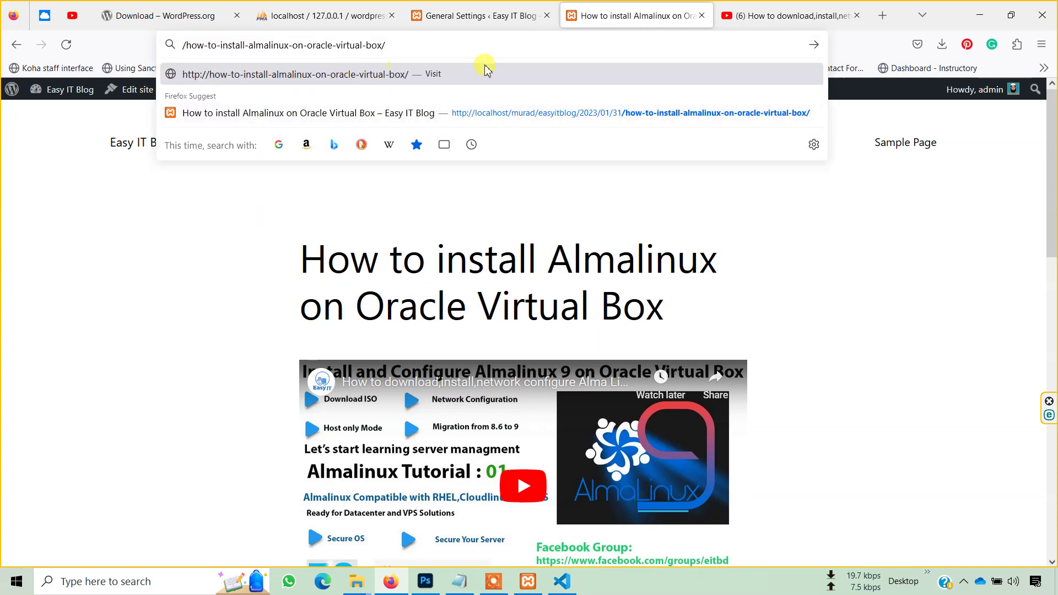
key(ctrl+z)
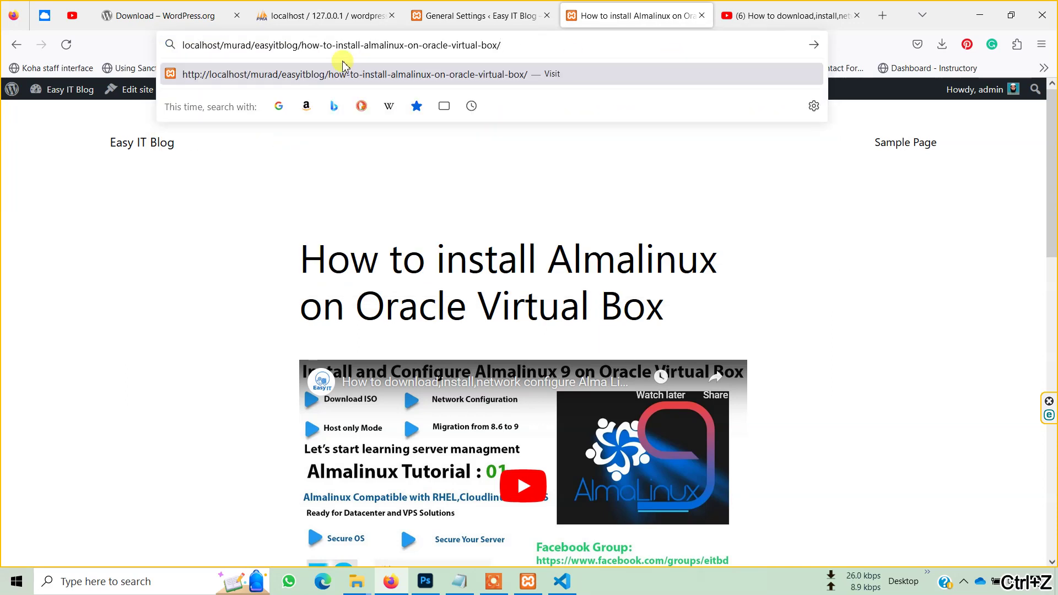
click(1049, 40)
click(915, 141)
right_click(286, 44)
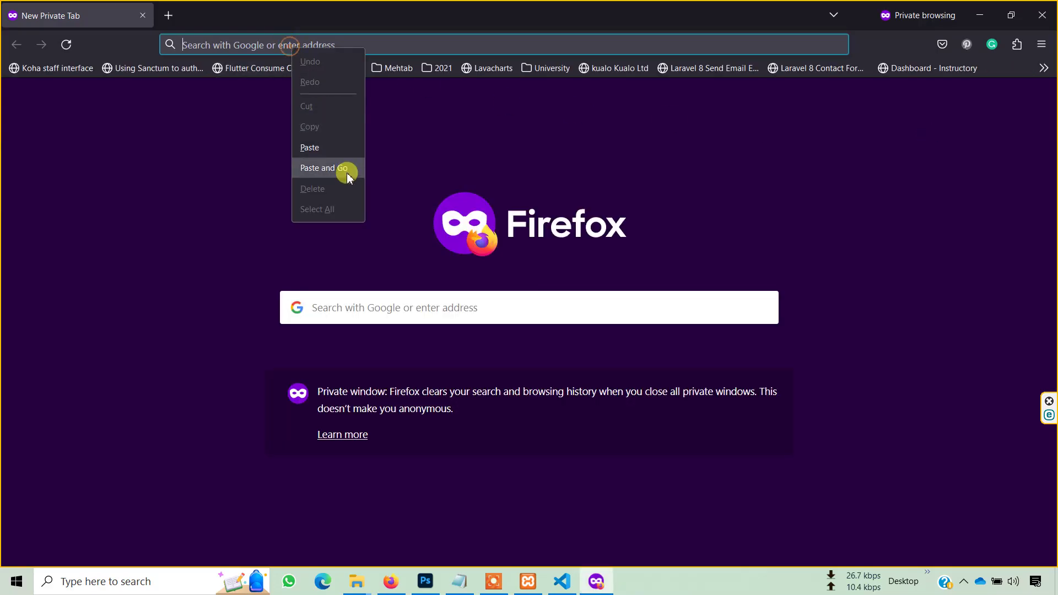
click(345, 169)
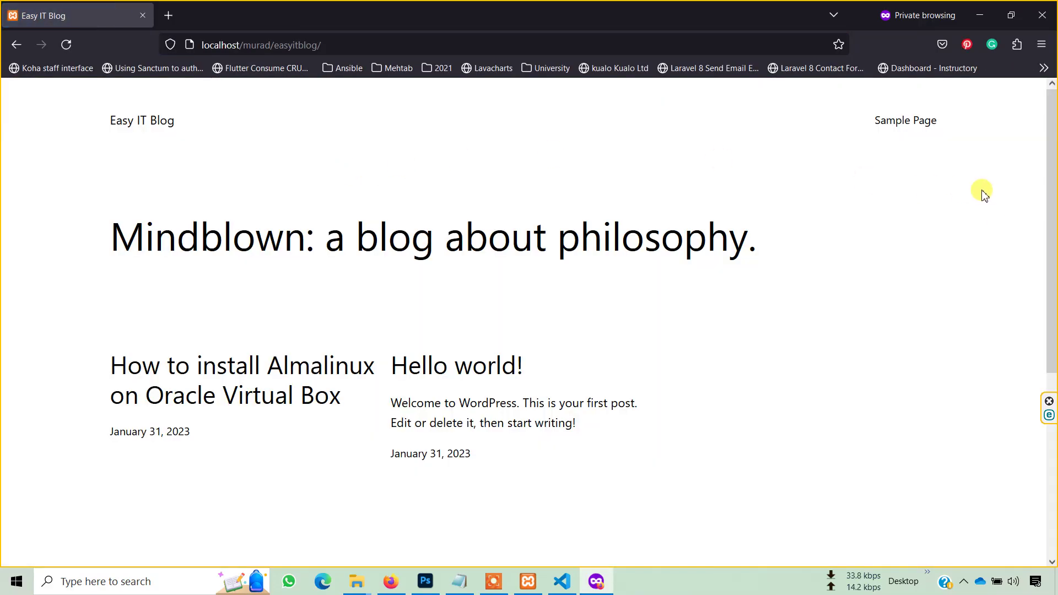
scroll(880, 354, down, 4)
scroll(880, 353, down, 2)
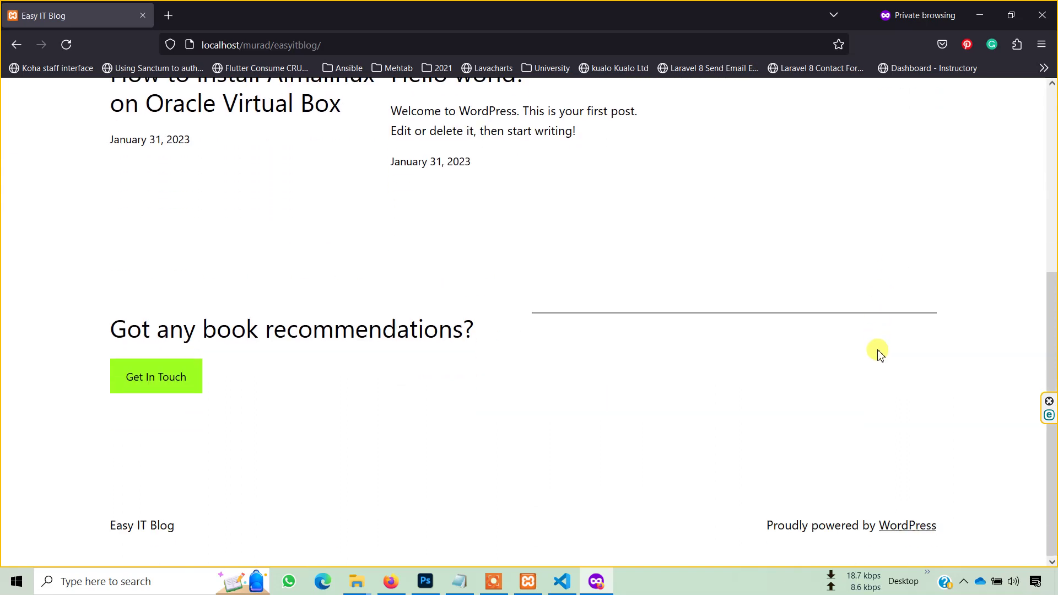
scroll(880, 355, up, 5)
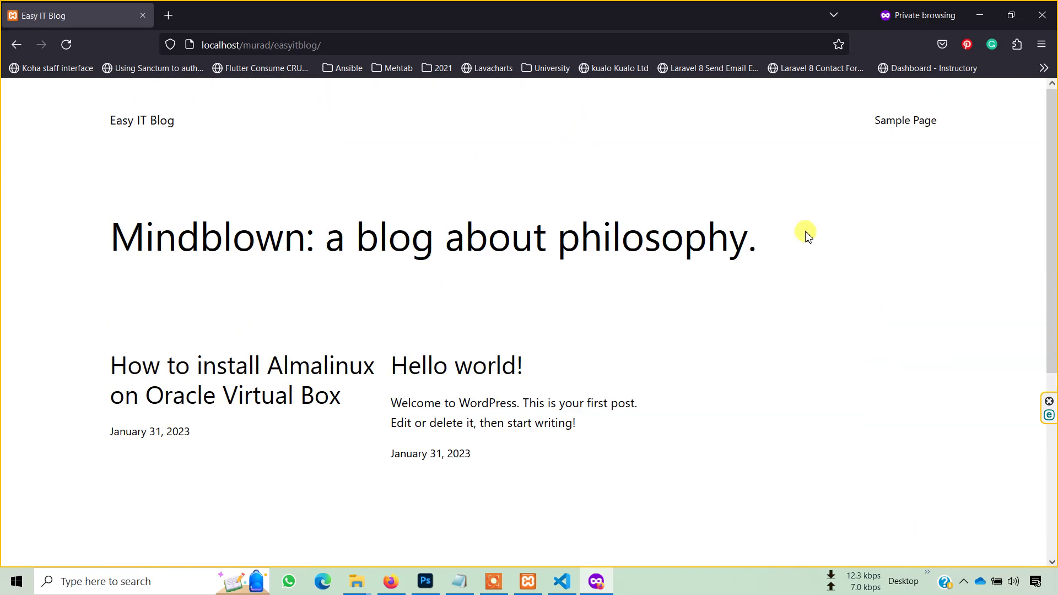
click(304, 378)
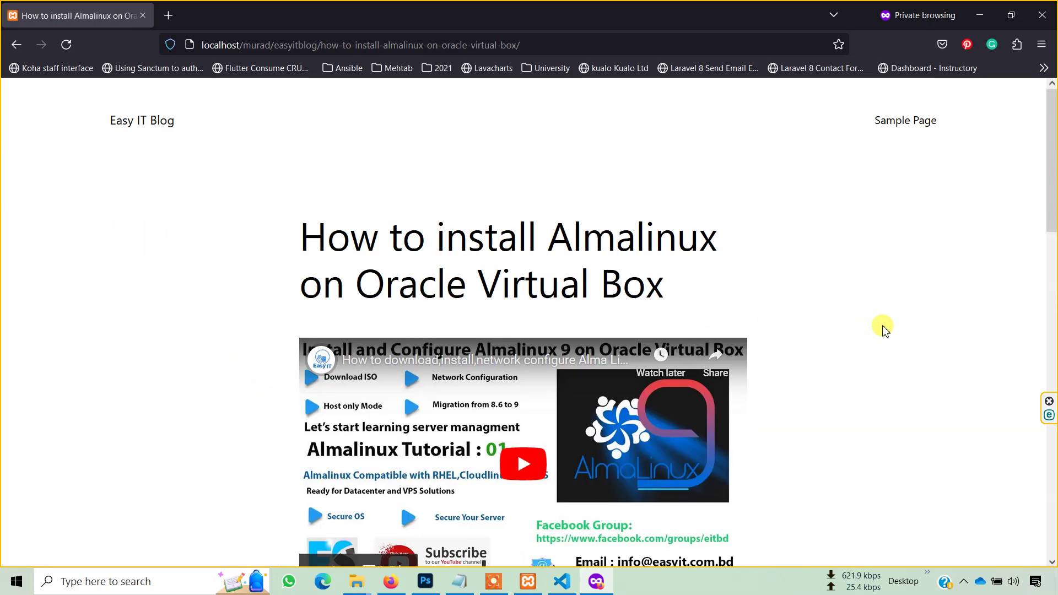
scroll(884, 330, down, 6)
scroll(883, 328, up, 3)
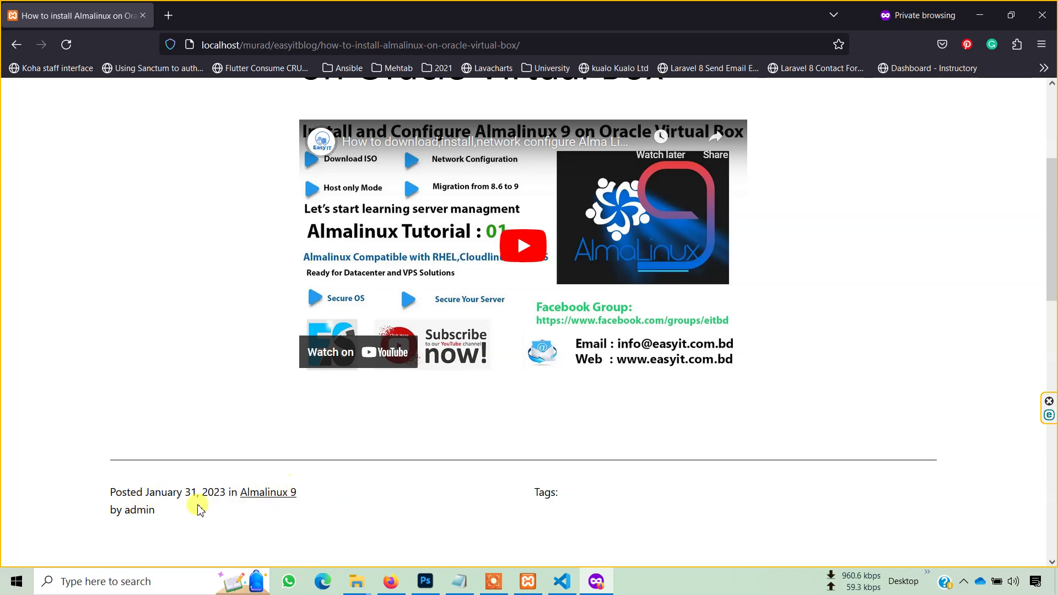
scroll(609, 475, up, 5)
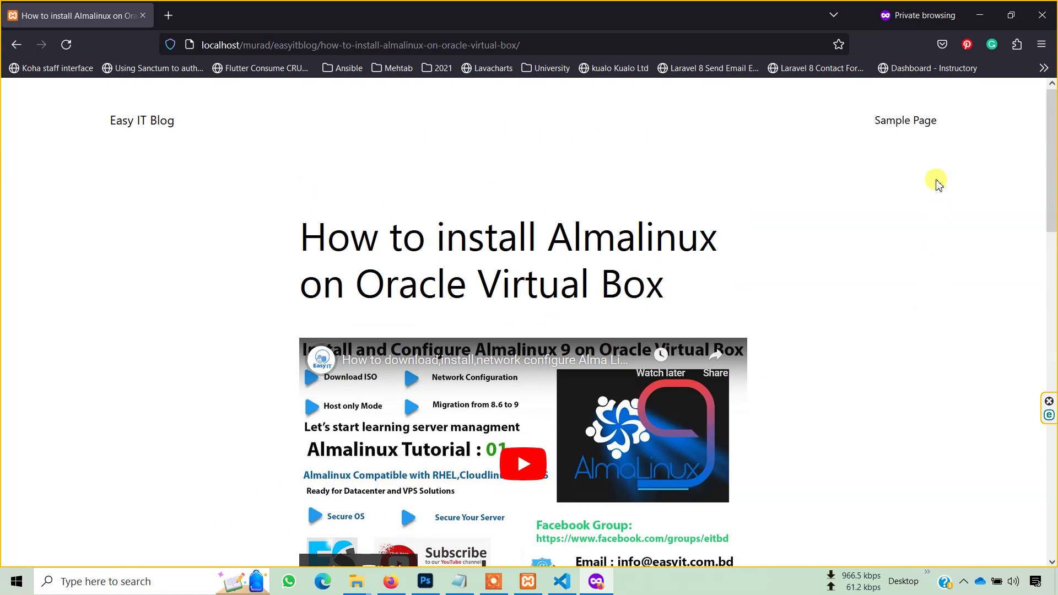
click(161, 122)
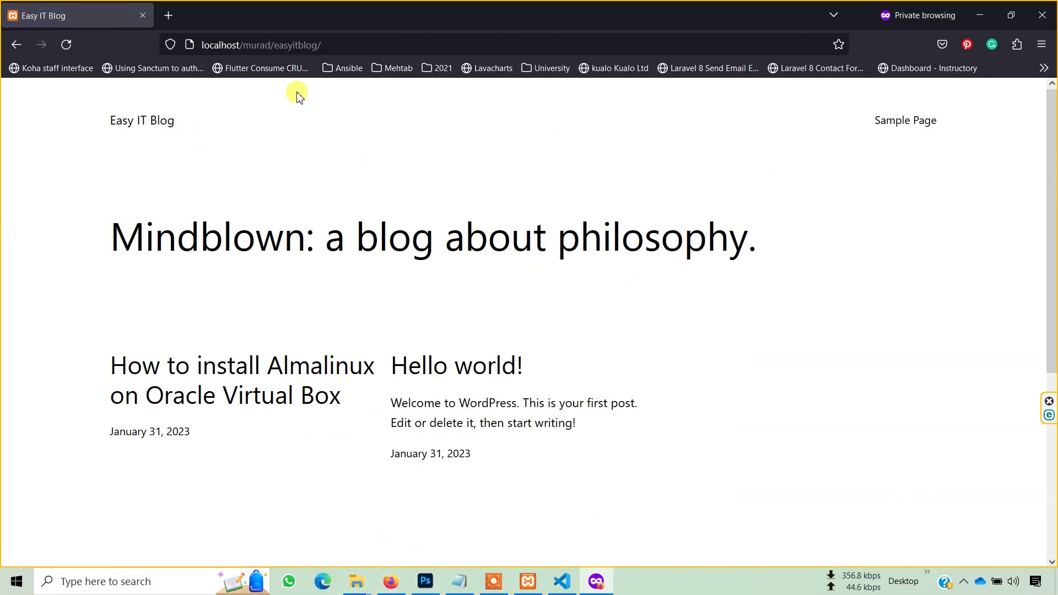
- Open the blog's login page from the private window's address bar
click(375, 45)
click(380, 48)
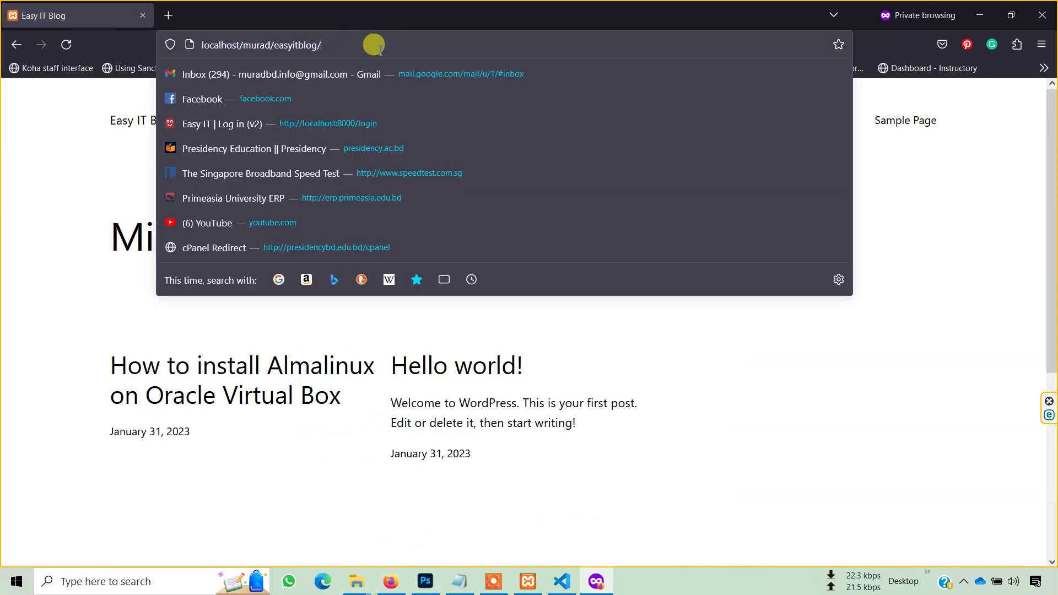
text(login)
key(Return)
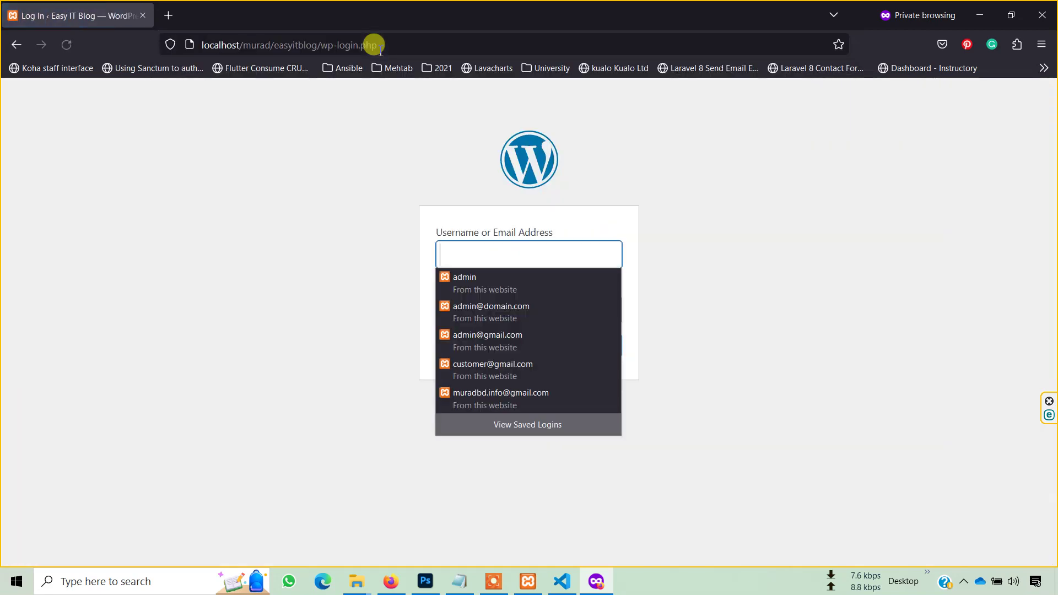
click(931, 354)
- Register a new user with a username and e-mail address, reaching the registration-complete message
click(439, 408)
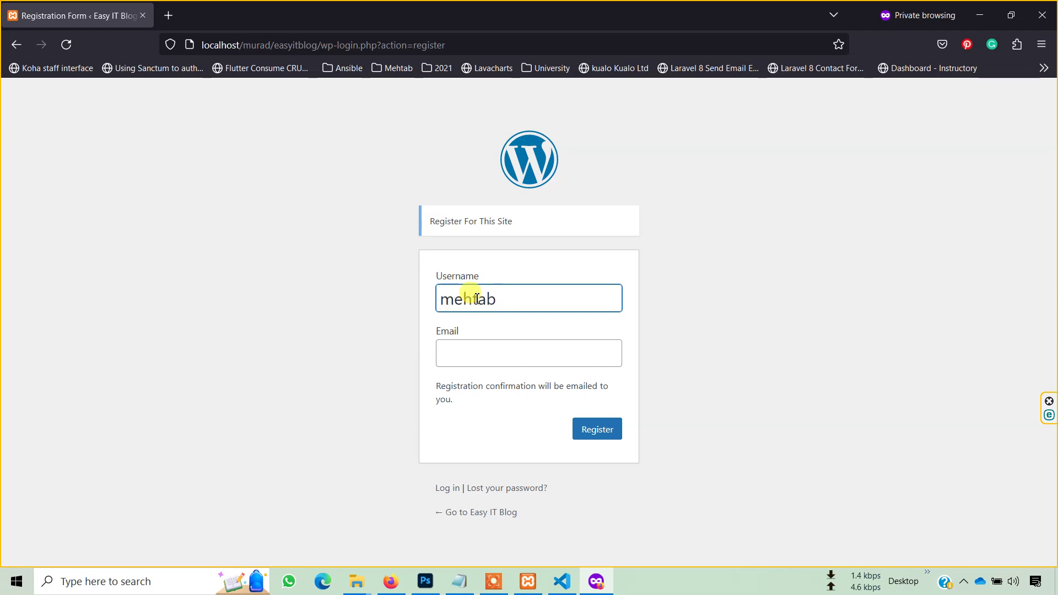
key(Tab)
text(mehtab)
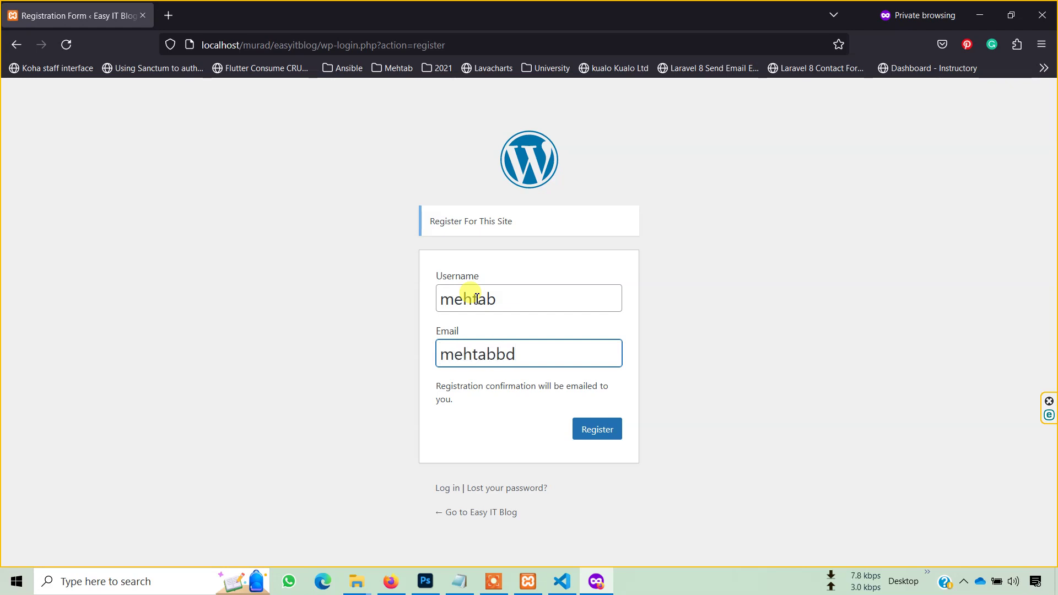
key(Return)
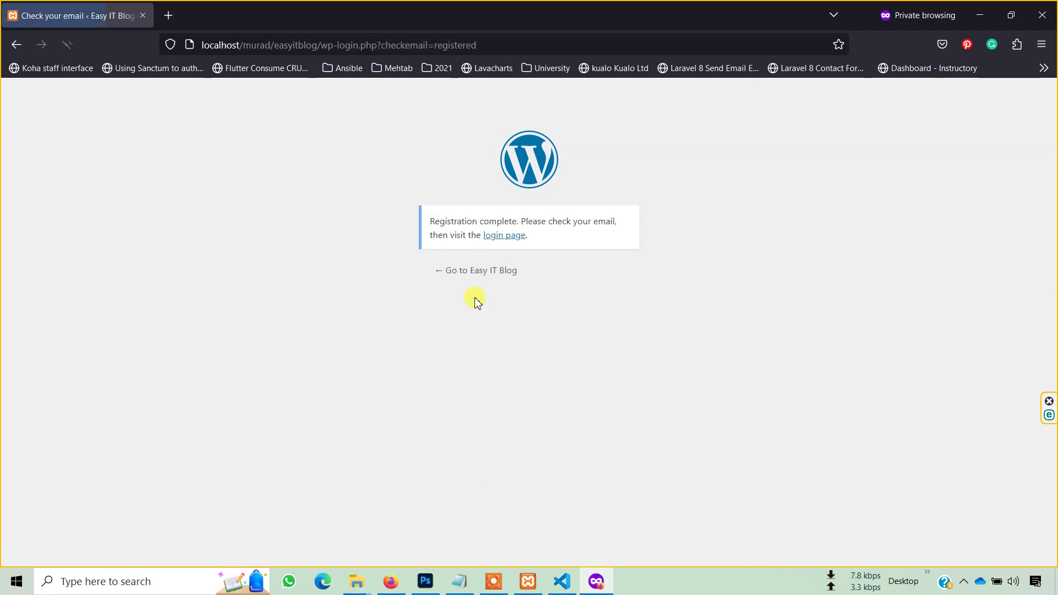
drag(630, 228, 429, 222)
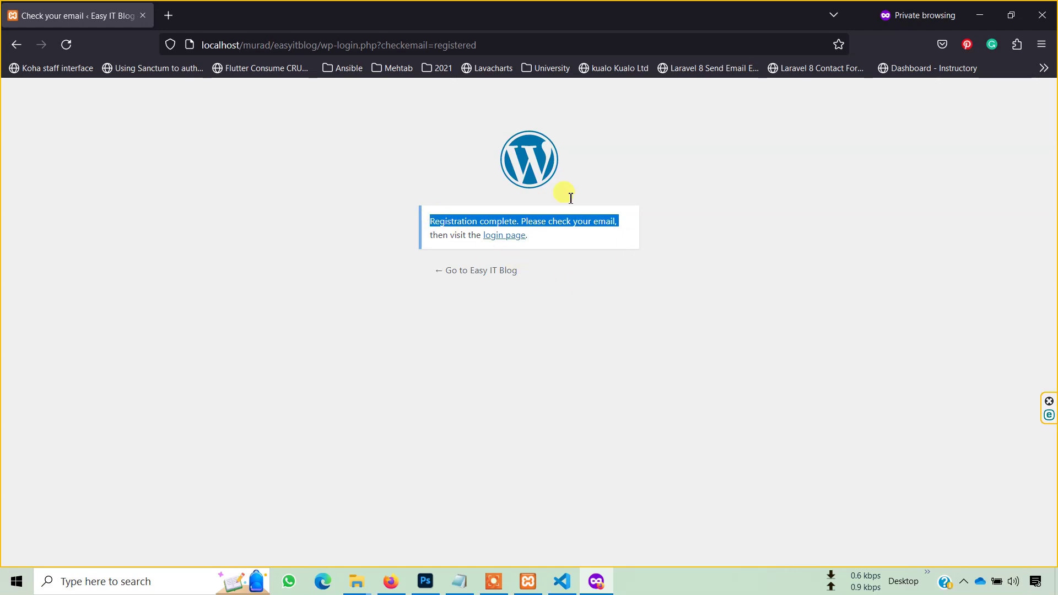
click(391, 581)
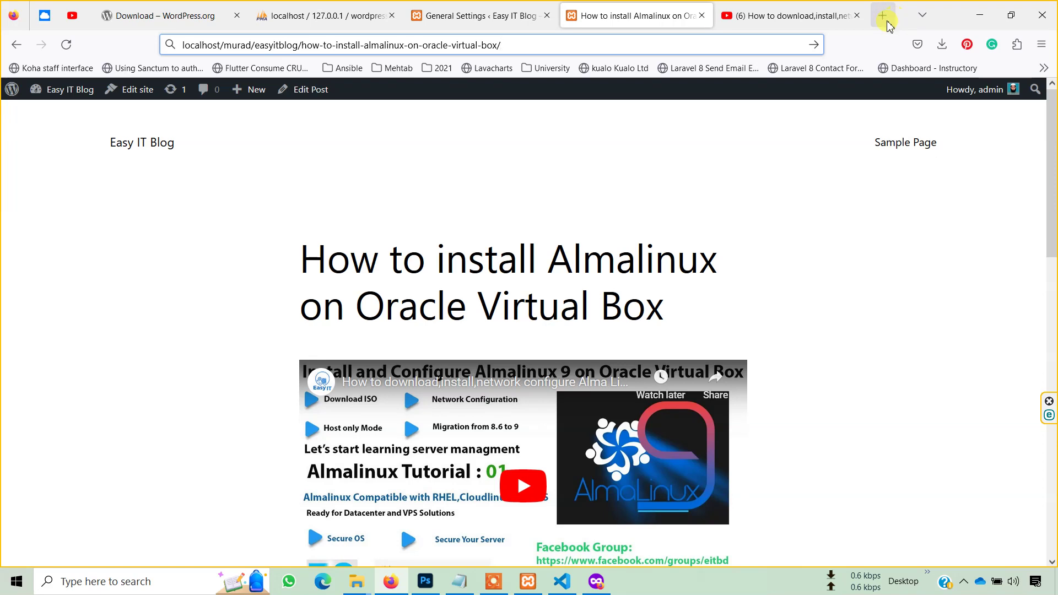
- Open Gmail in the Edge browser
click(323, 580)
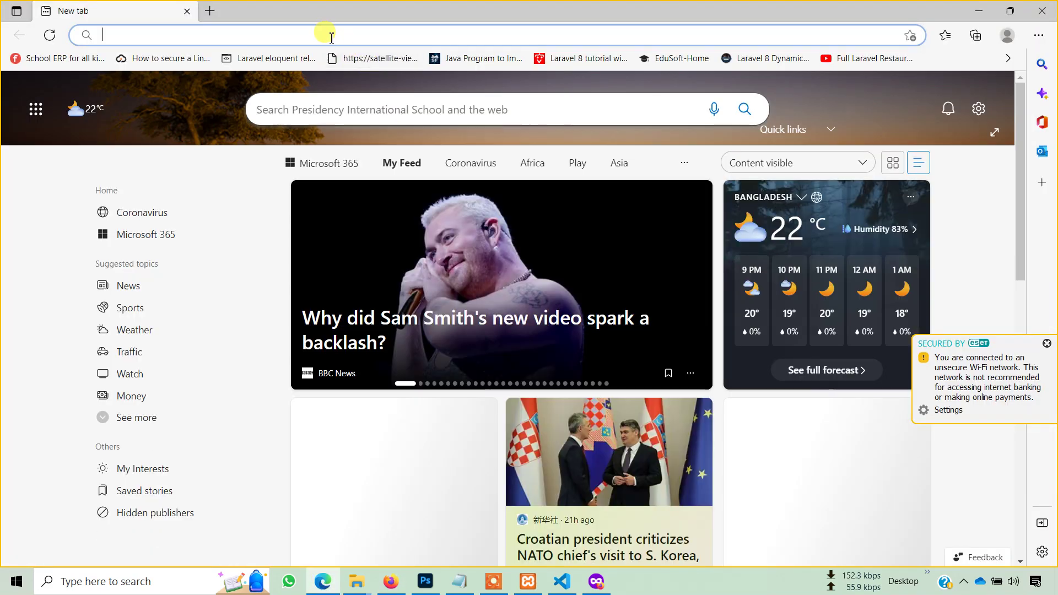
click(329, 34)
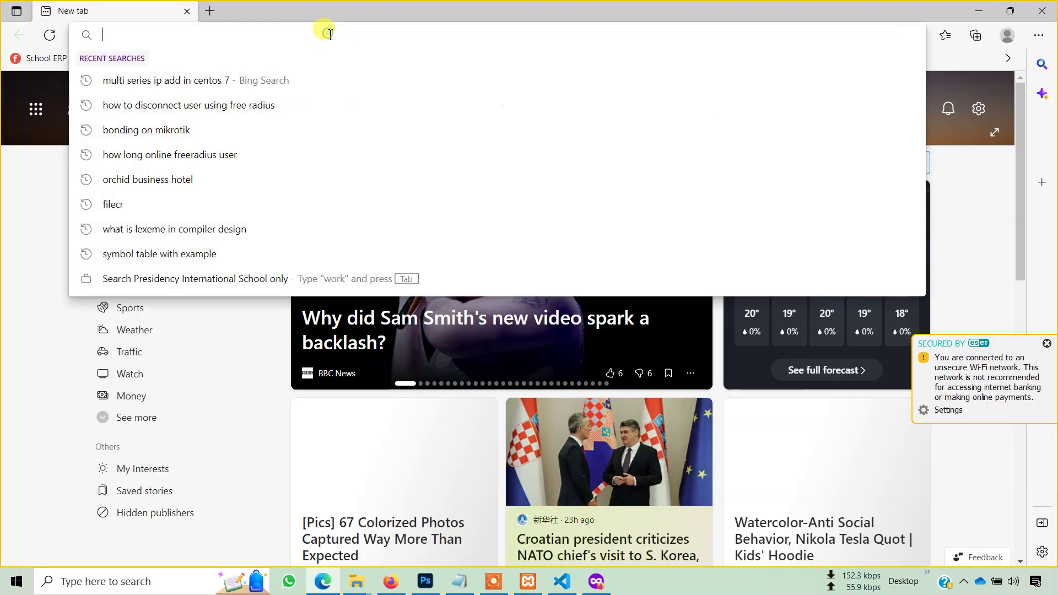
text(gma)
key(Return)
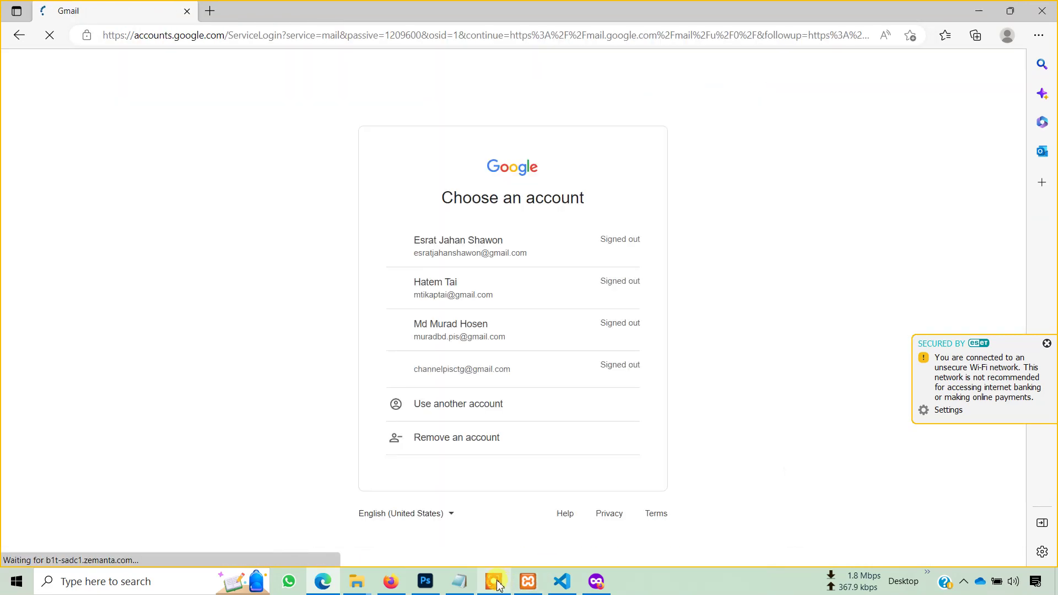
click(496, 583)
- Try signing in with the new user's e-mail address and password, which Gmail rejects
click(713, 569)
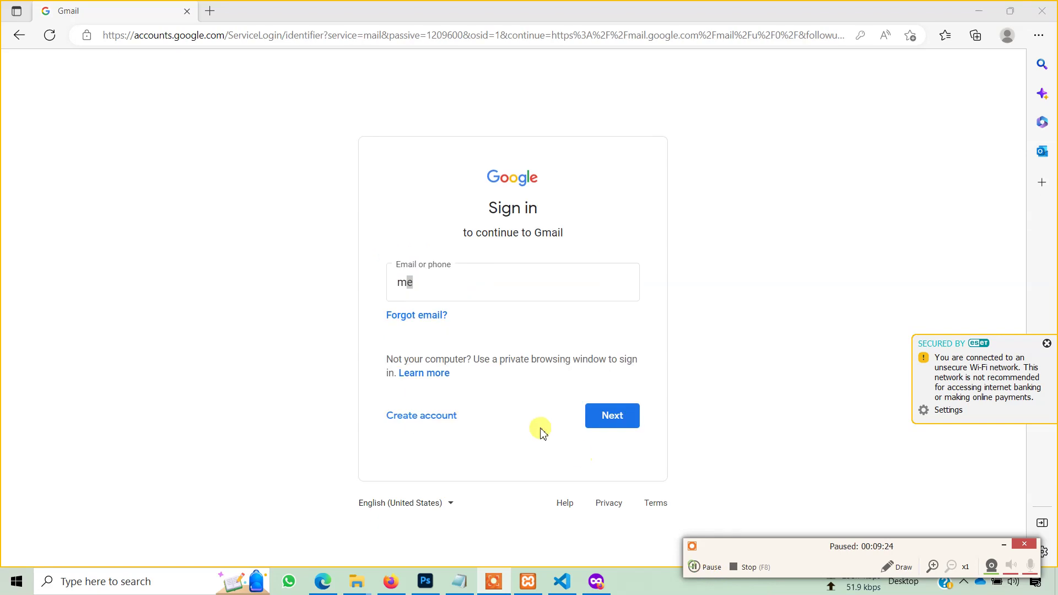
text(e)
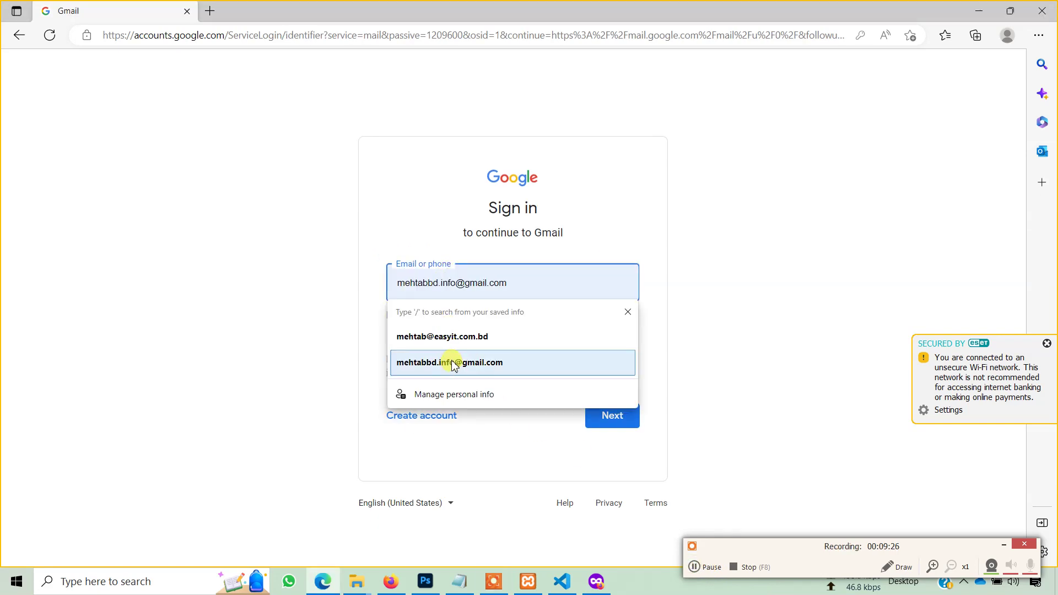
click(452, 366)
click(608, 416)
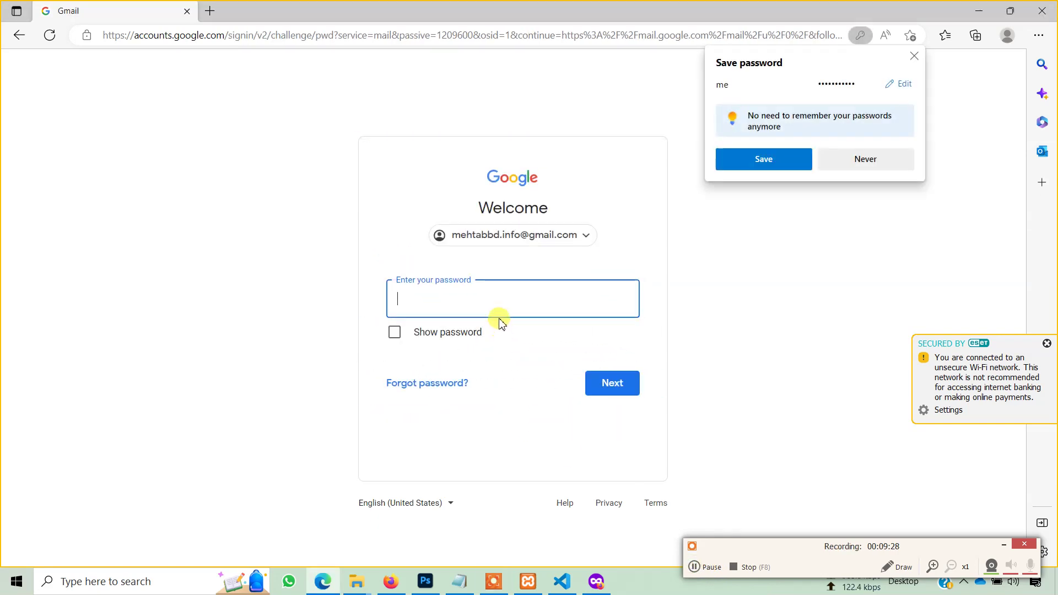
click(523, 296)
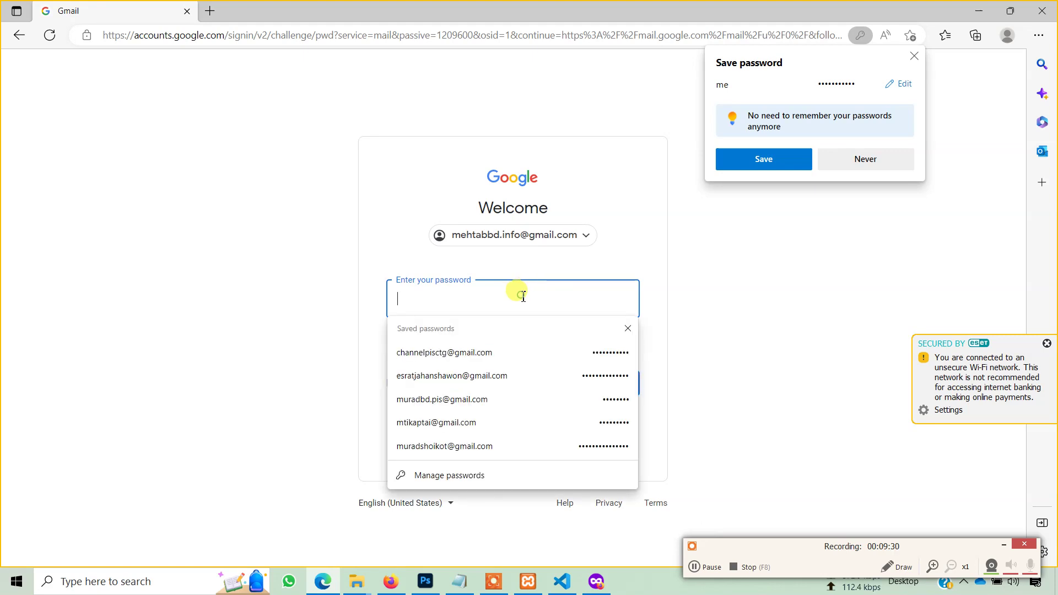
text(m)
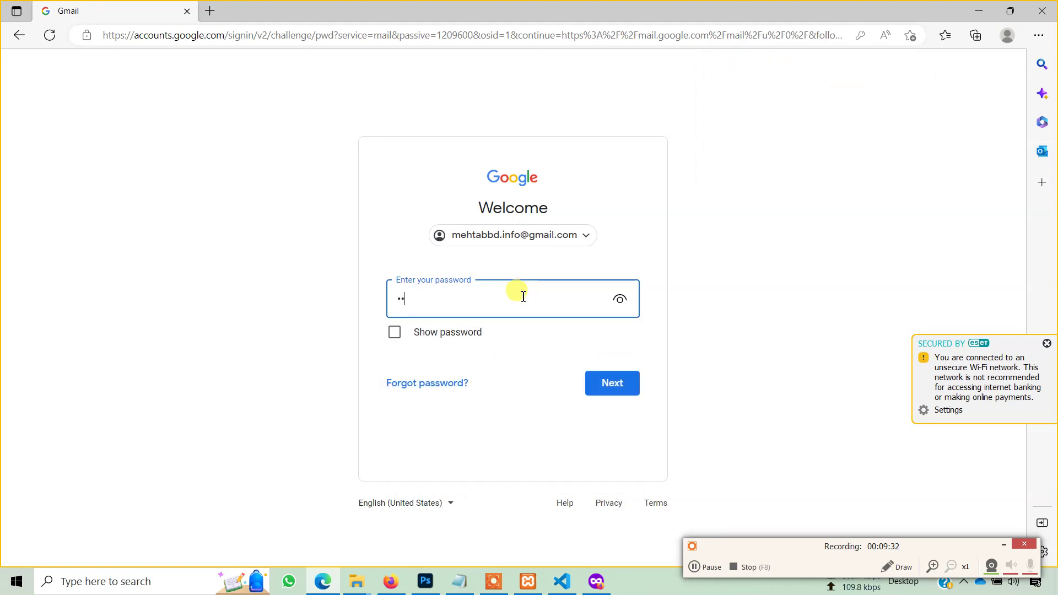
key(Return)
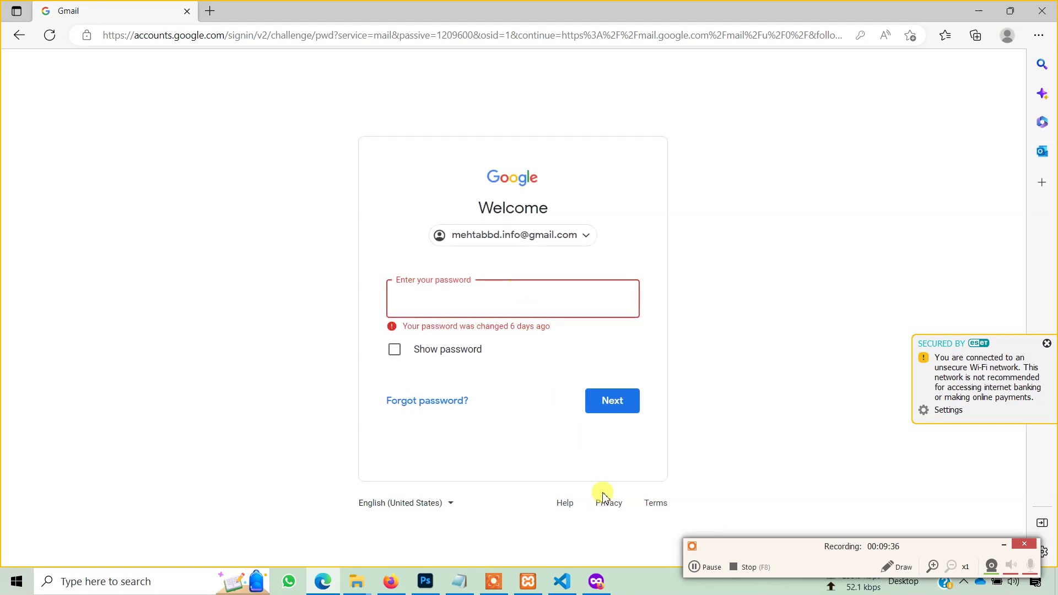
click(708, 567)
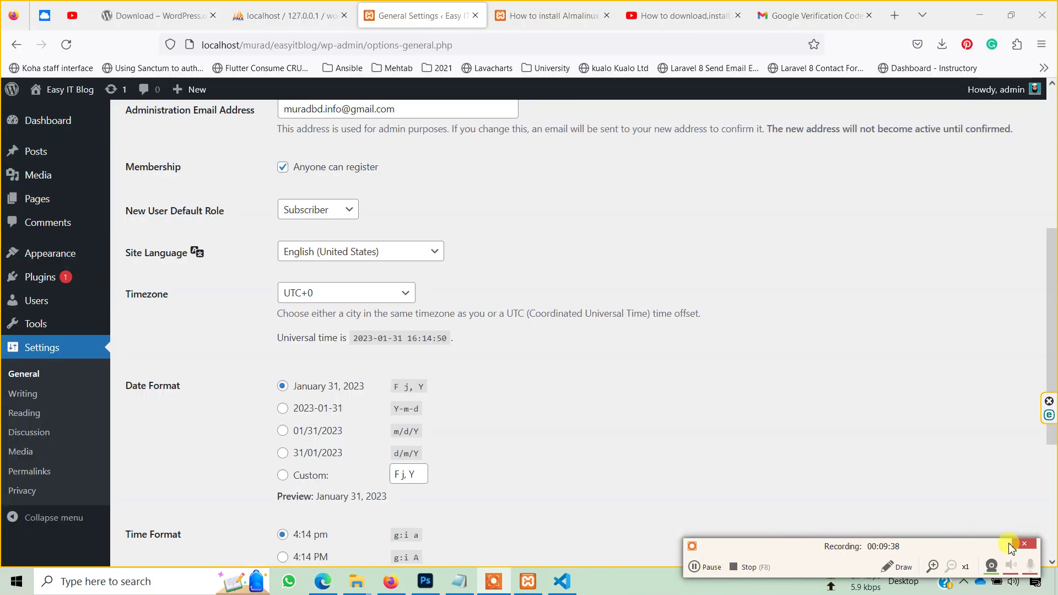
- Look through the list of installed themes under Appearance > Themes
click(1006, 546)
click(81, 255)
scroll(571, 474, down, 1)
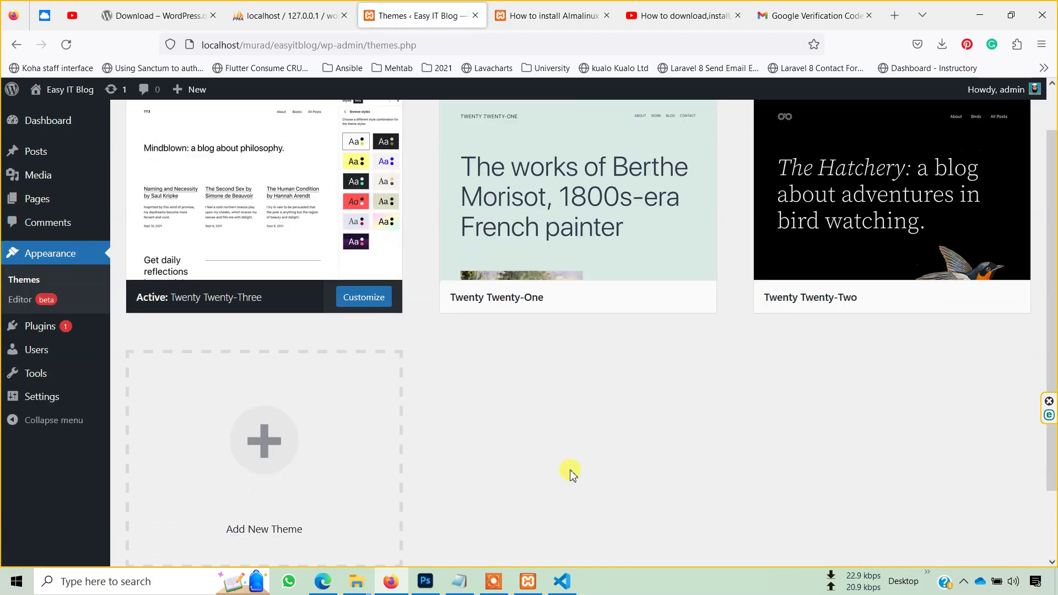
scroll(571, 472, up, 2)
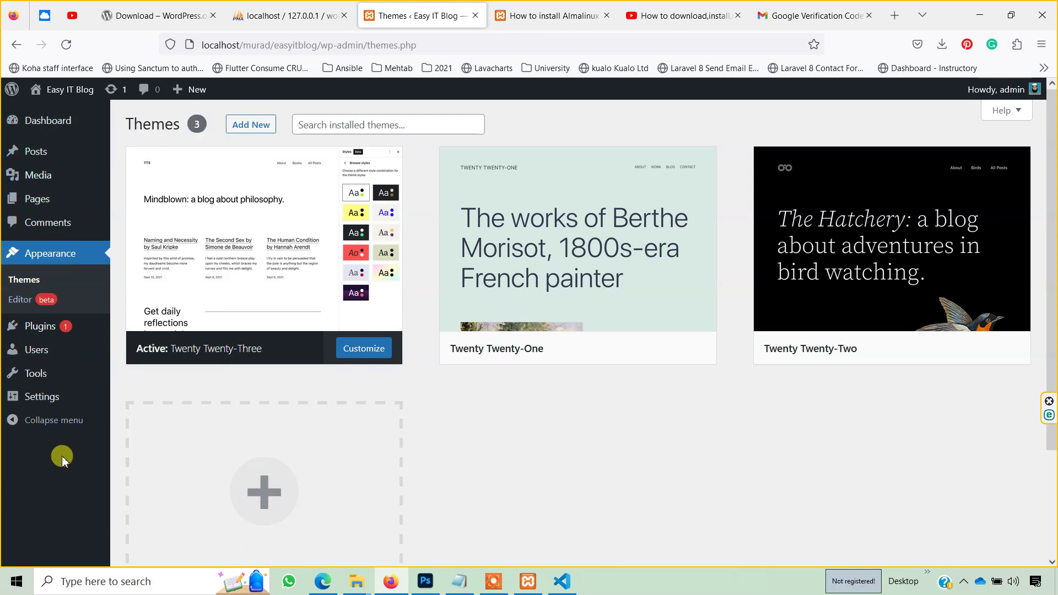
- Set Reading so feeds show the full text of each post, then bring up Discussion Settings
click(57, 398)
scroll(215, 397, down, 5)
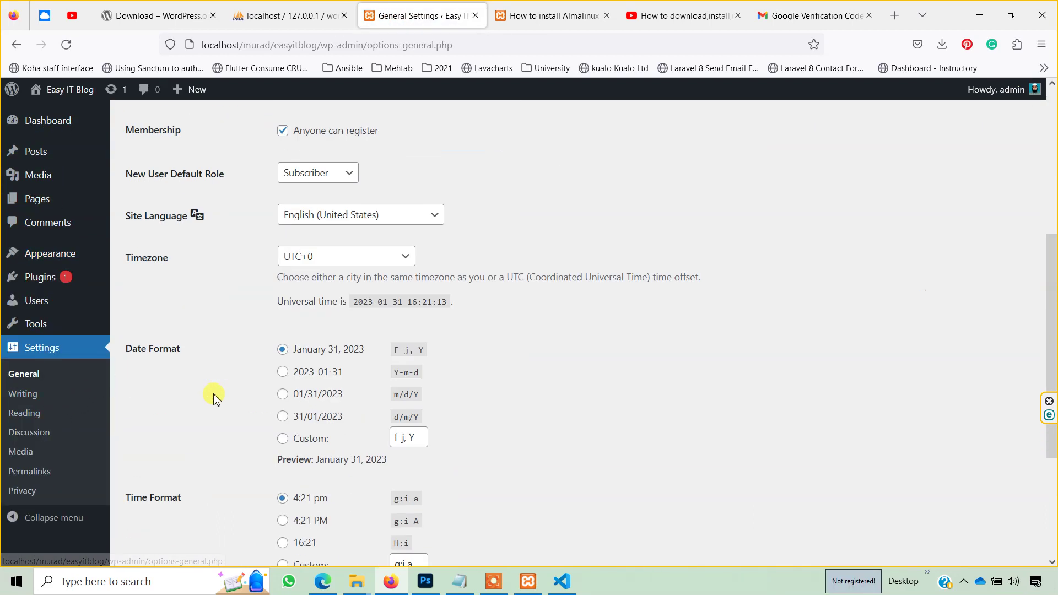
click(32, 414)
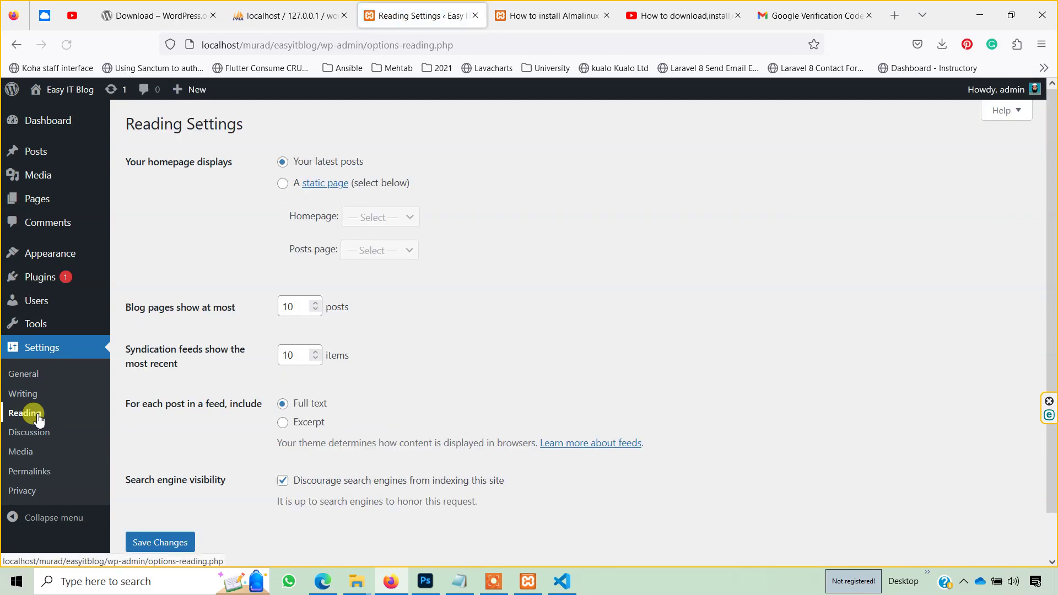
scroll(491, 354, down, 2)
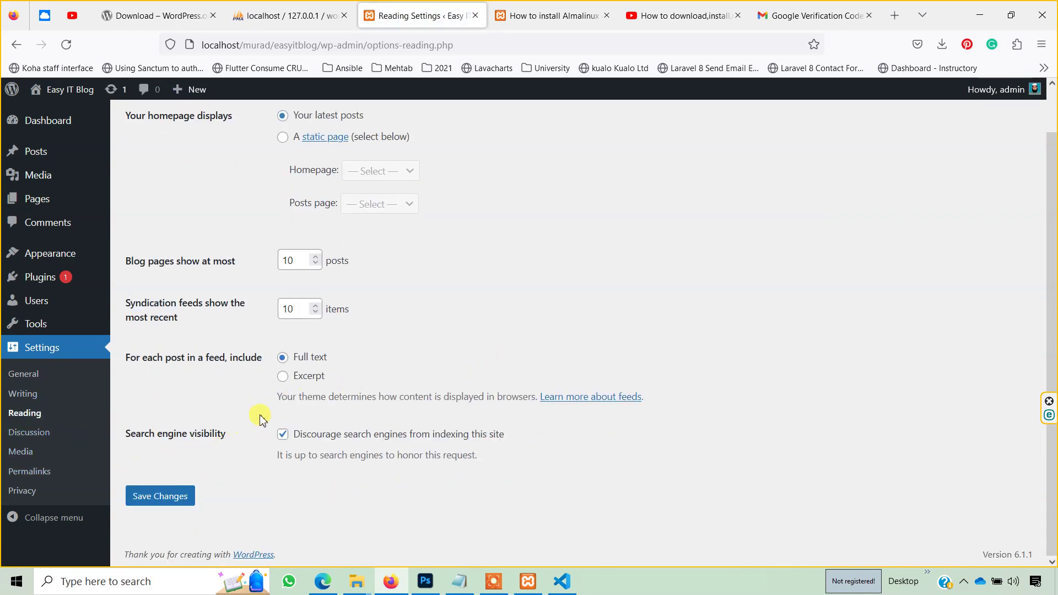
click(293, 380)
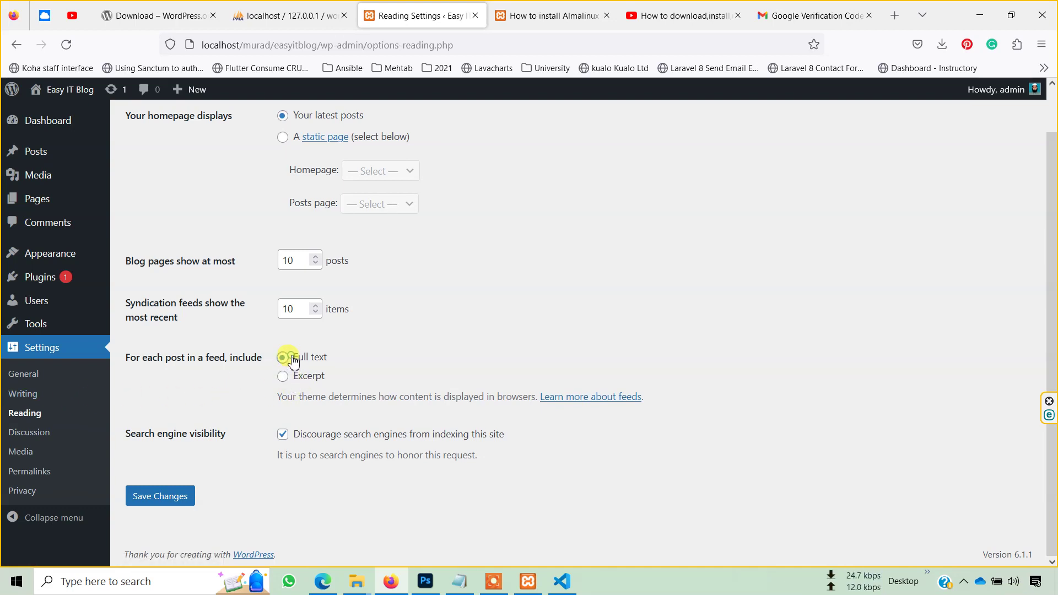
click(28, 433)
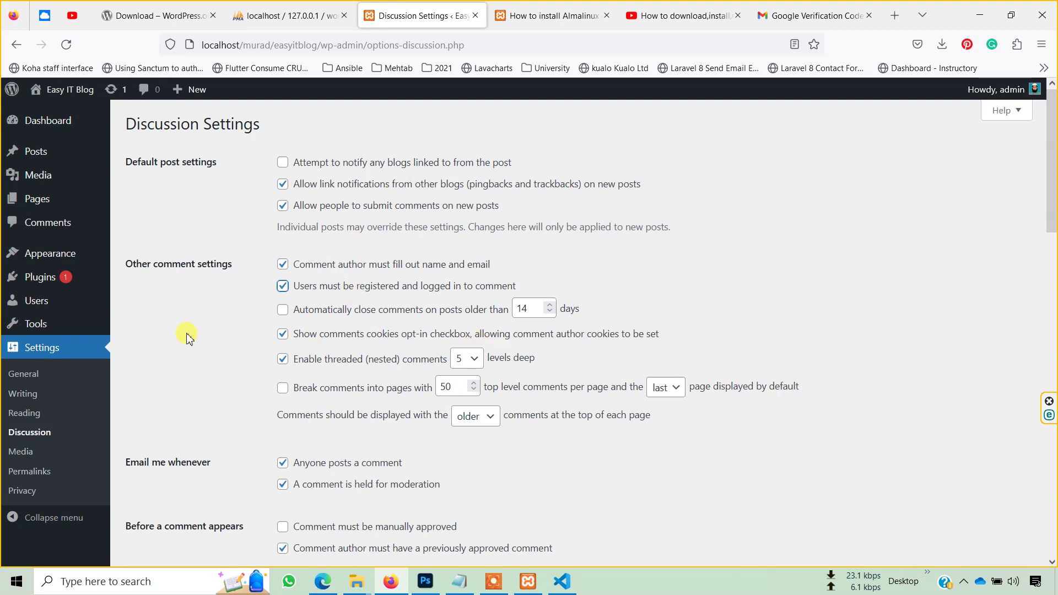
- Save the Discussion Settings, now with manual comment approval, and go to Media Settings
scroll(209, 408, down, 3)
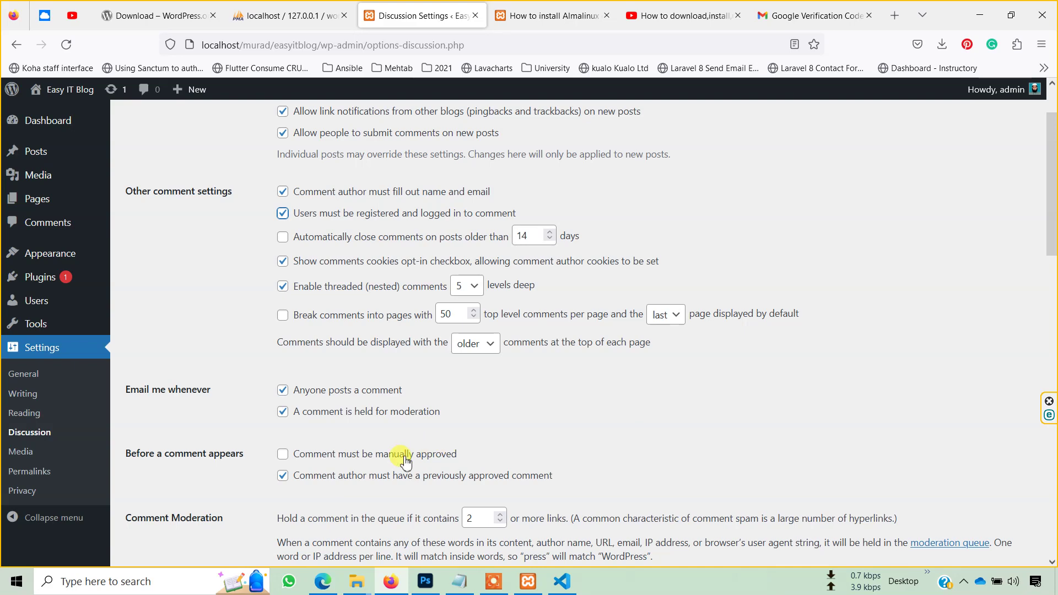
scroll(611, 452, down, 6)
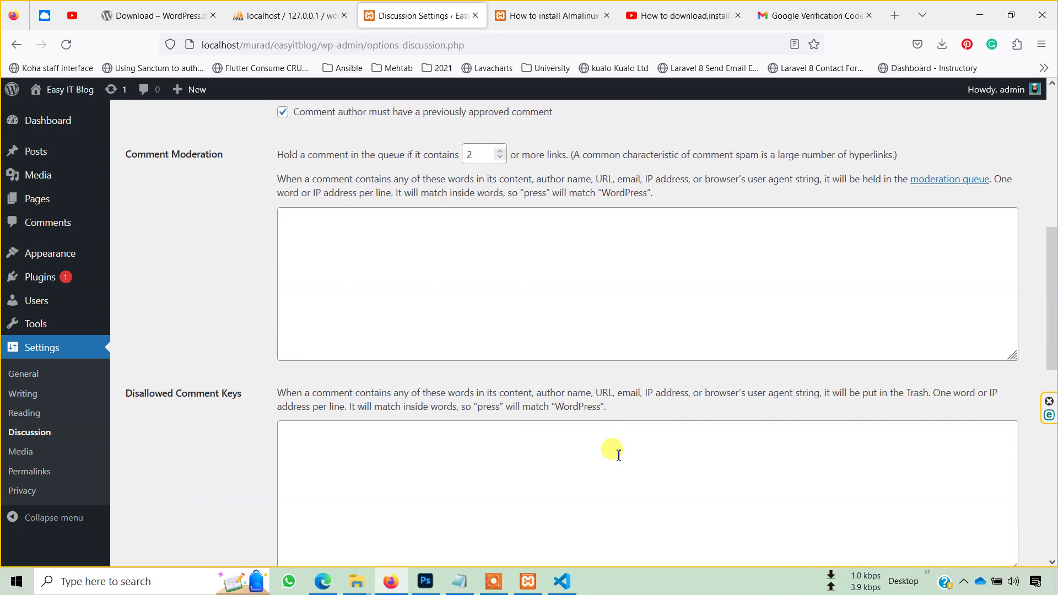
scroll(614, 452, down, 4)
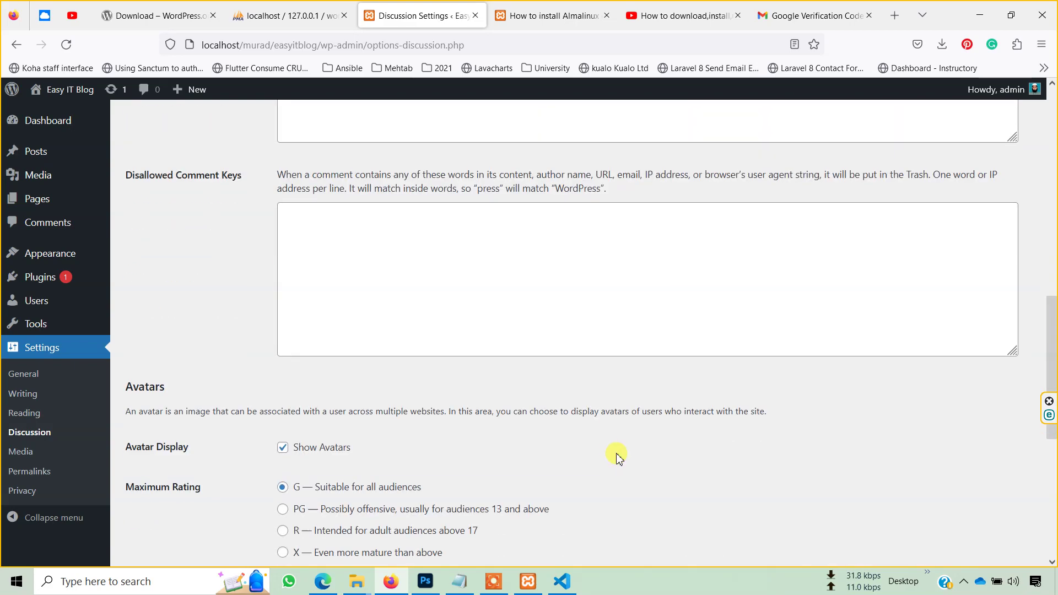
scroll(511, 397, down, 2)
scroll(512, 397, down, 1)
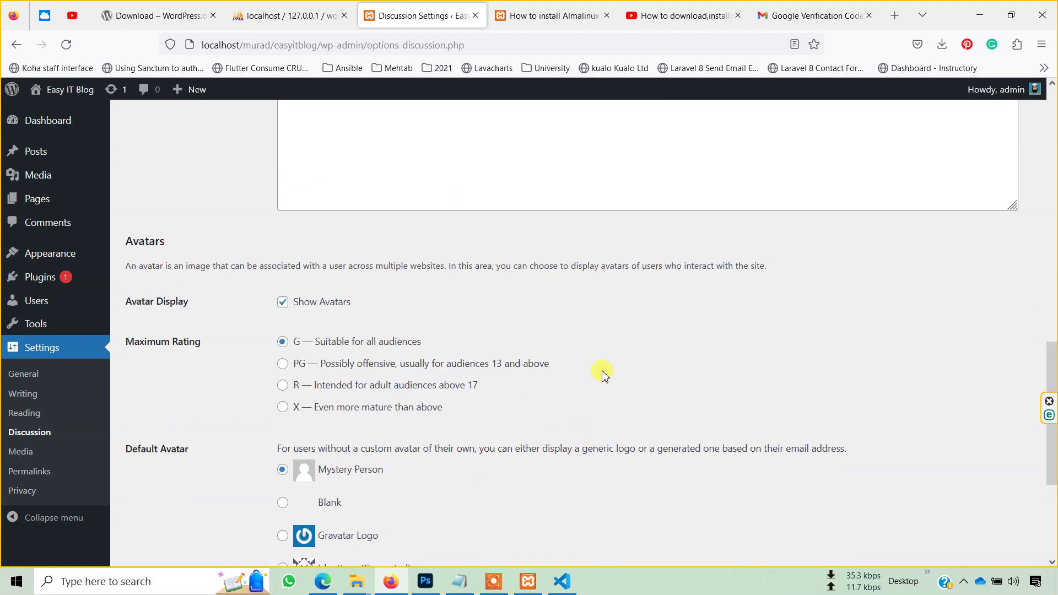
scroll(603, 374, down, 4)
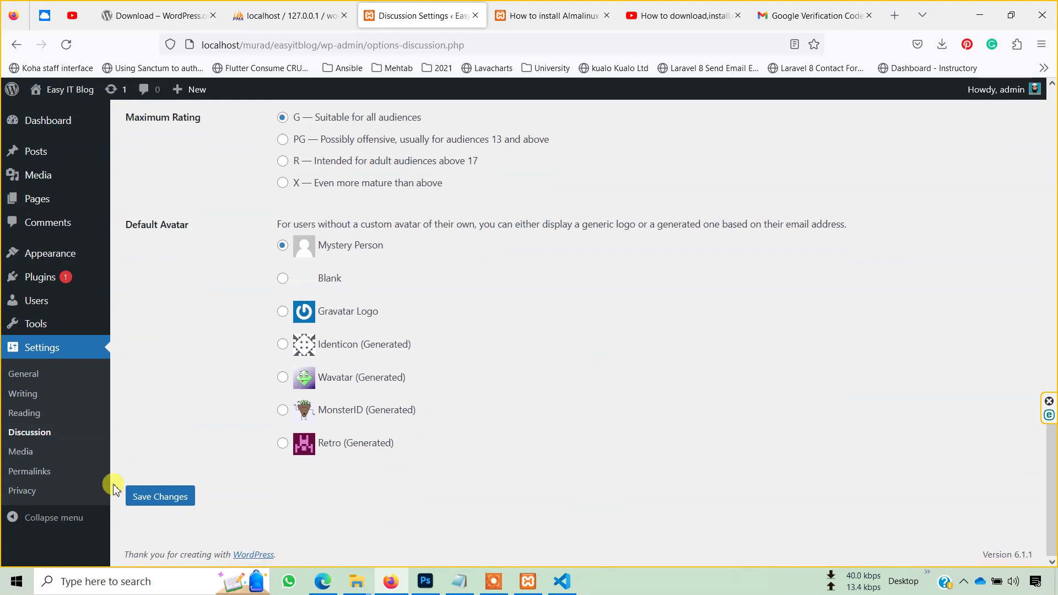
click(158, 498)
click(22, 451)
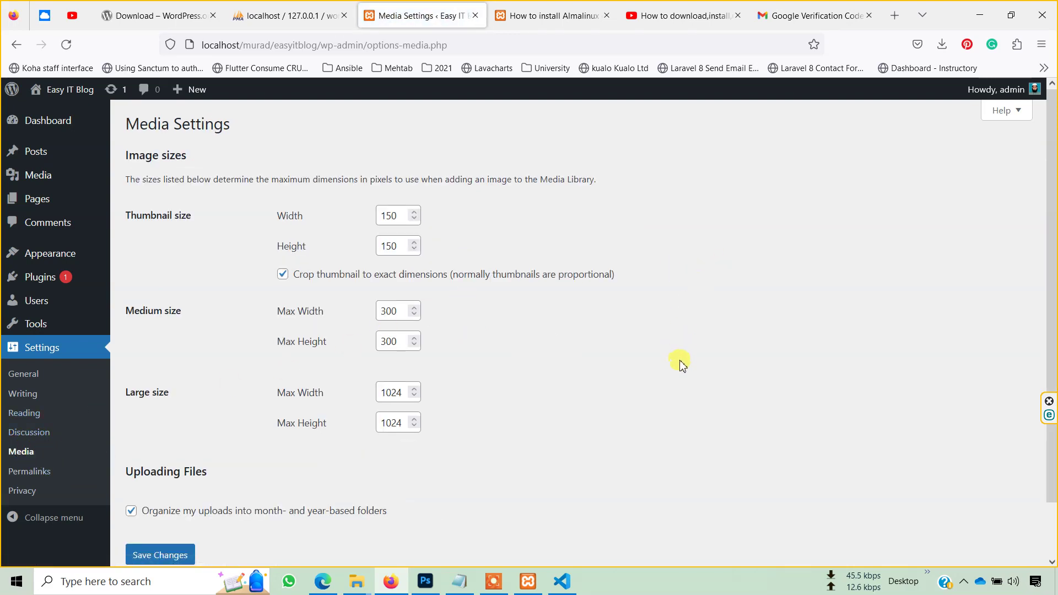
- In General Settings, choose Sunday as the Week Starts On day
scroll(682, 365, down, 2)
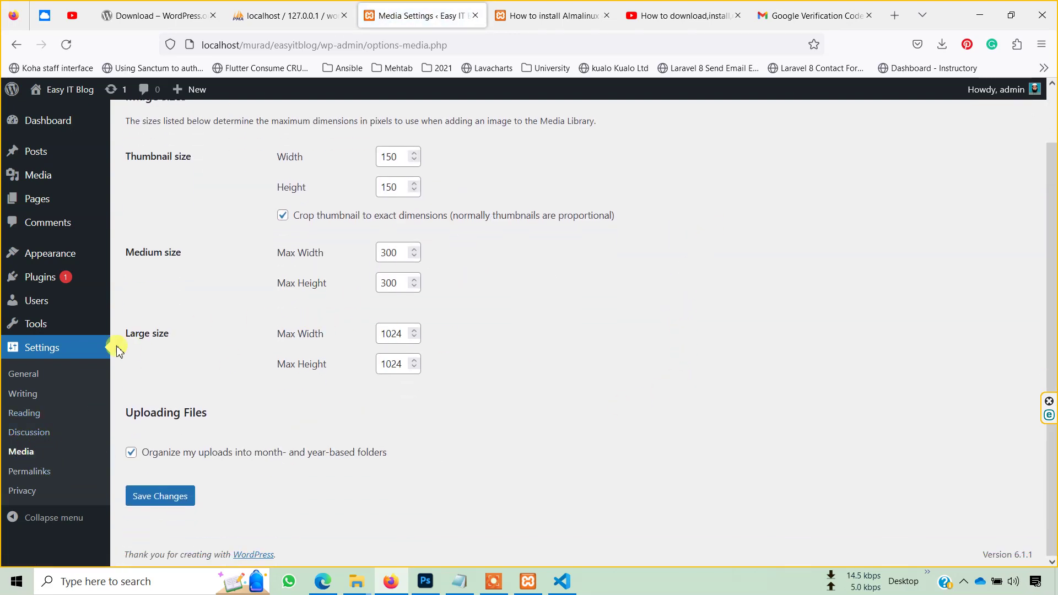
click(39, 377)
scroll(576, 373, down, 5)
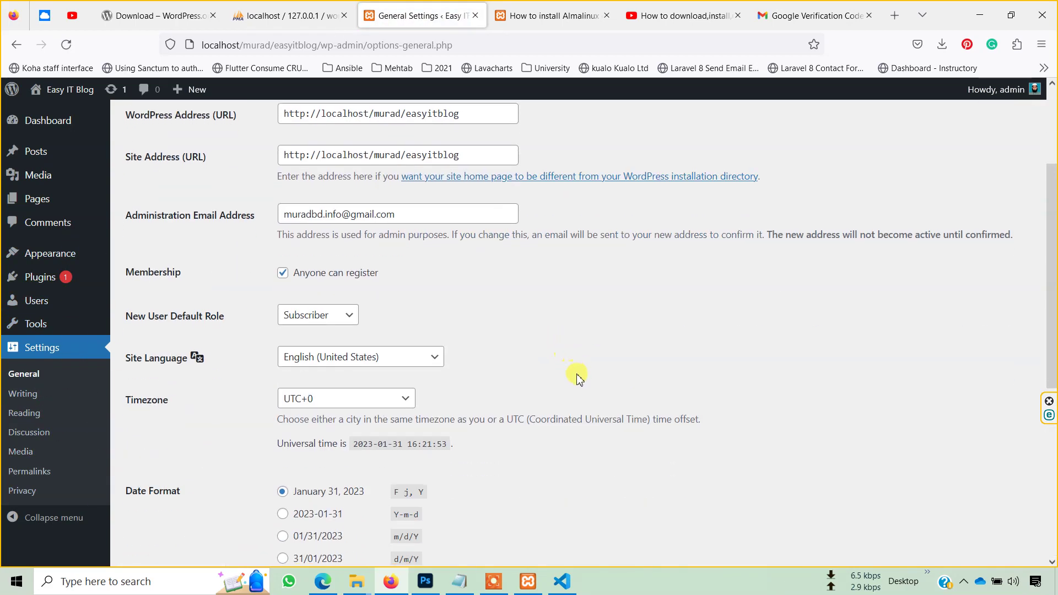
scroll(580, 381, down, 3)
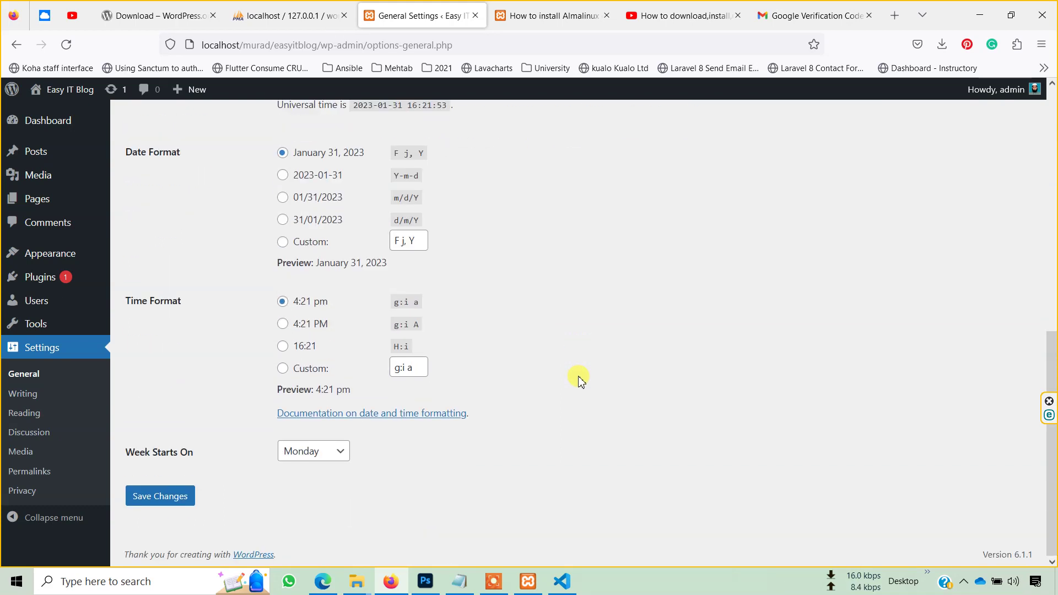
click(292, 452)
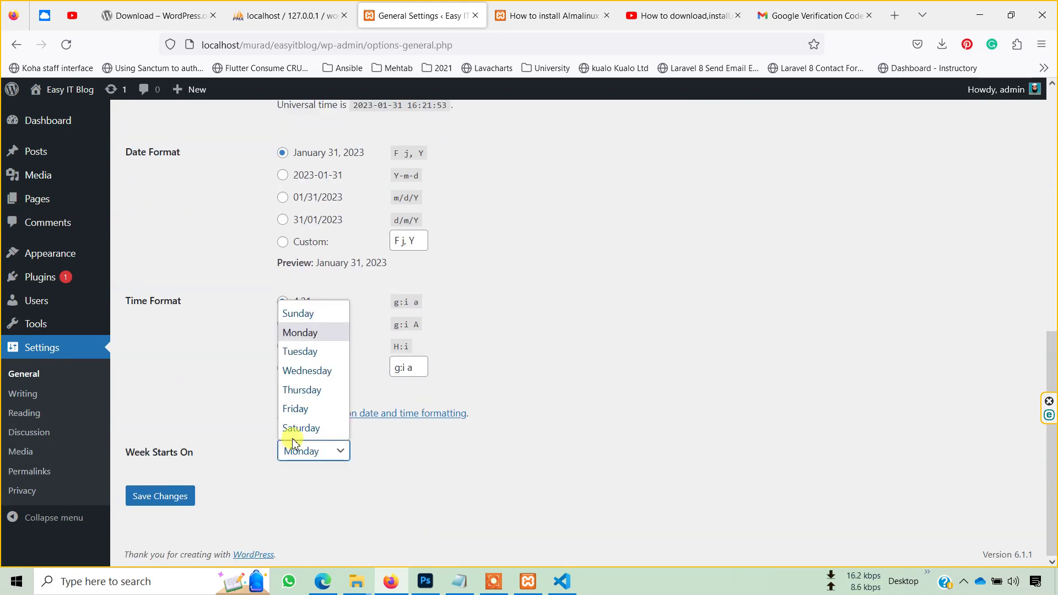
click(307, 318)
- Save the Sunday week-start change in General Settings
click(182, 498)
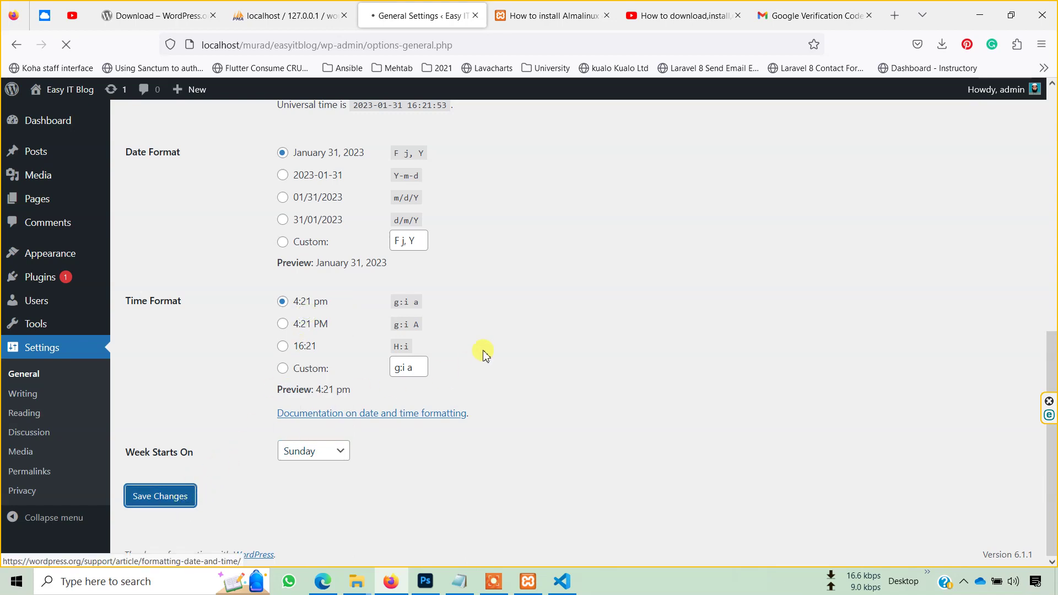
scroll(527, 343, down, 5)
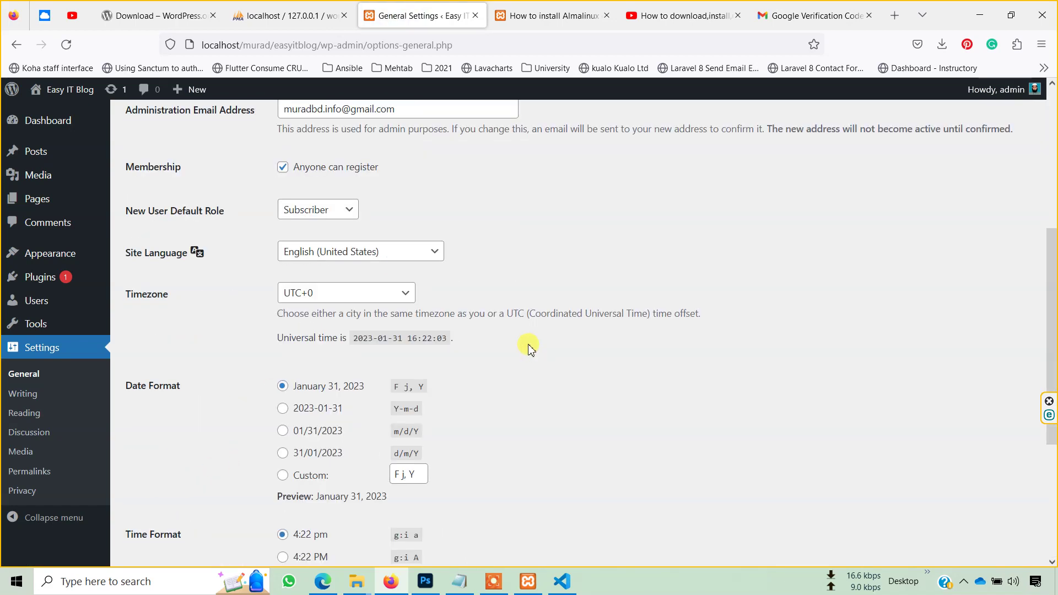
scroll(371, 428, down, 10)
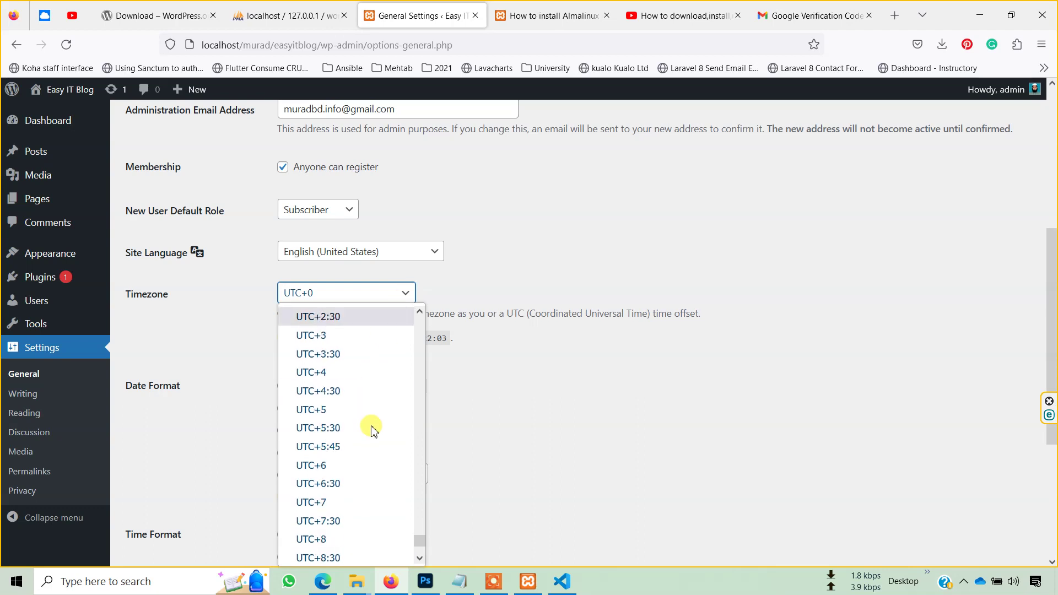
scroll(371, 493, up, 10)
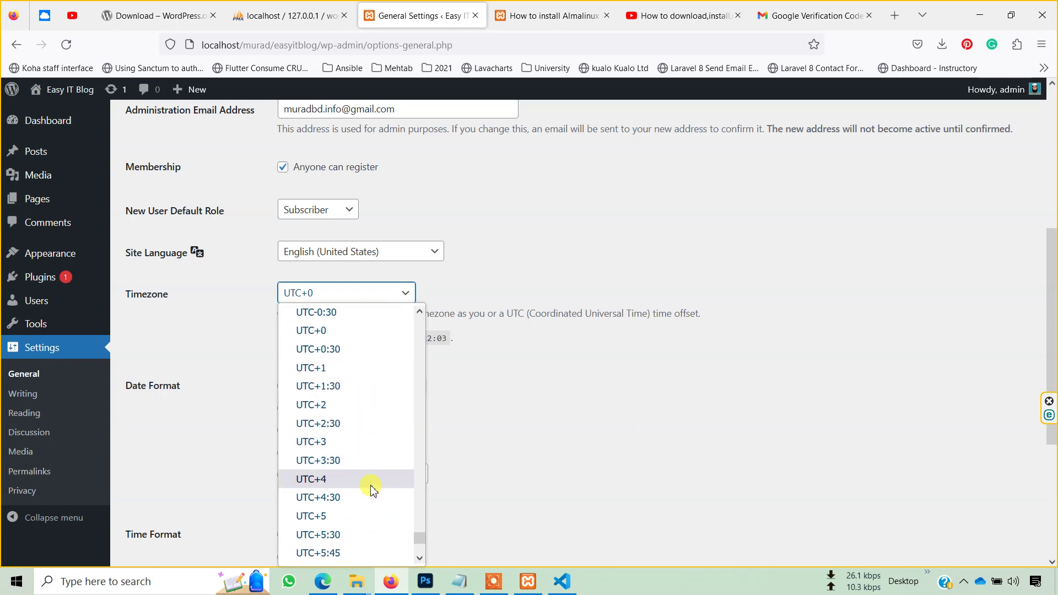
scroll(368, 441, down, 5)
scroll(370, 443, down, 6)
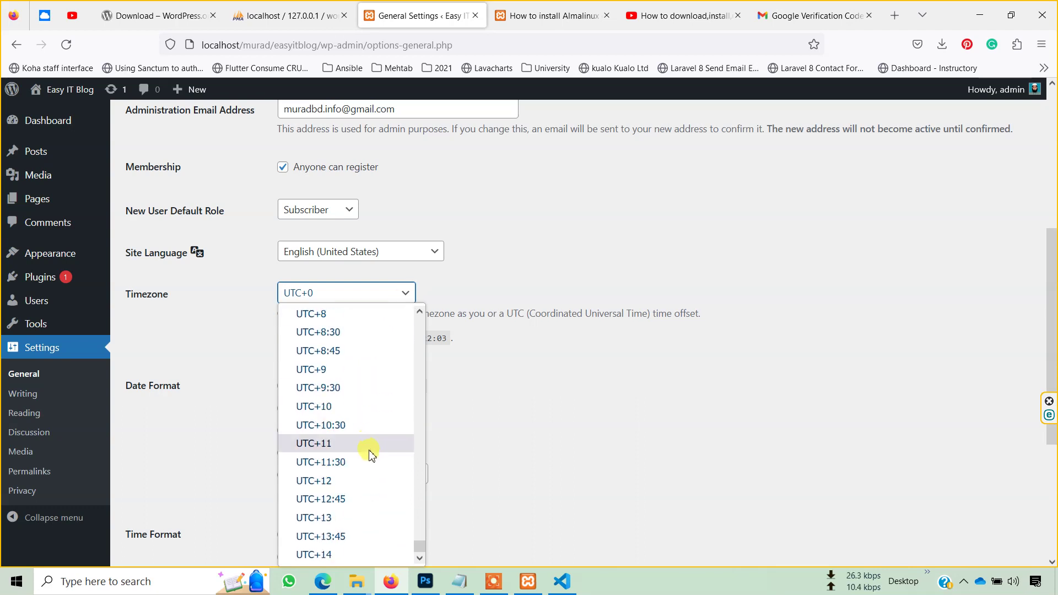
scroll(378, 367, up, 2)
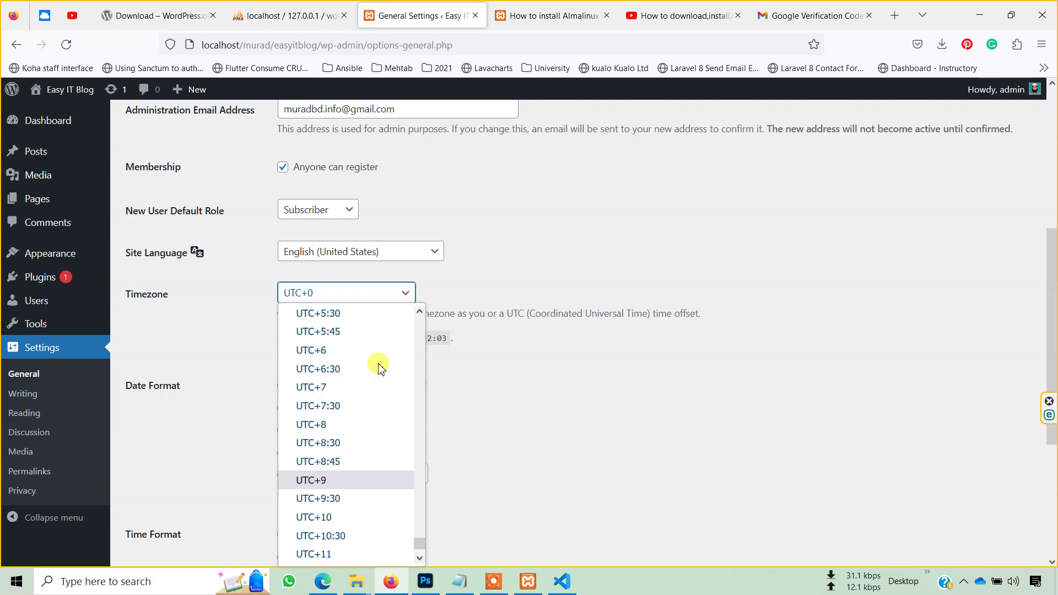
- Set the timezone to UTC+6 and the tagline to easyit.com.bd, then save
click(372, 353)
scroll(510, 386, up, 2)
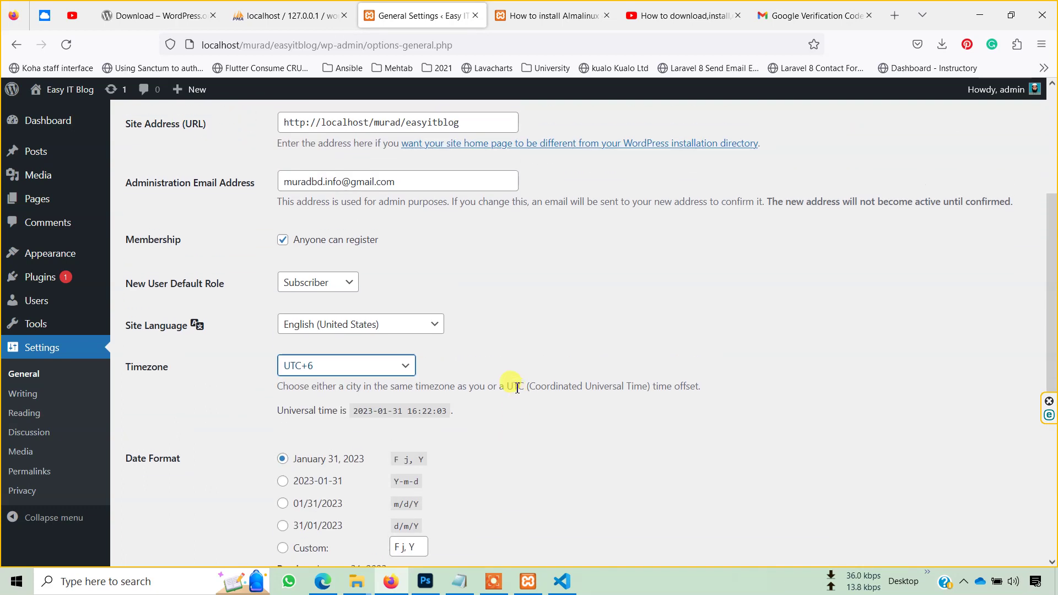
scroll(517, 388, up, 4)
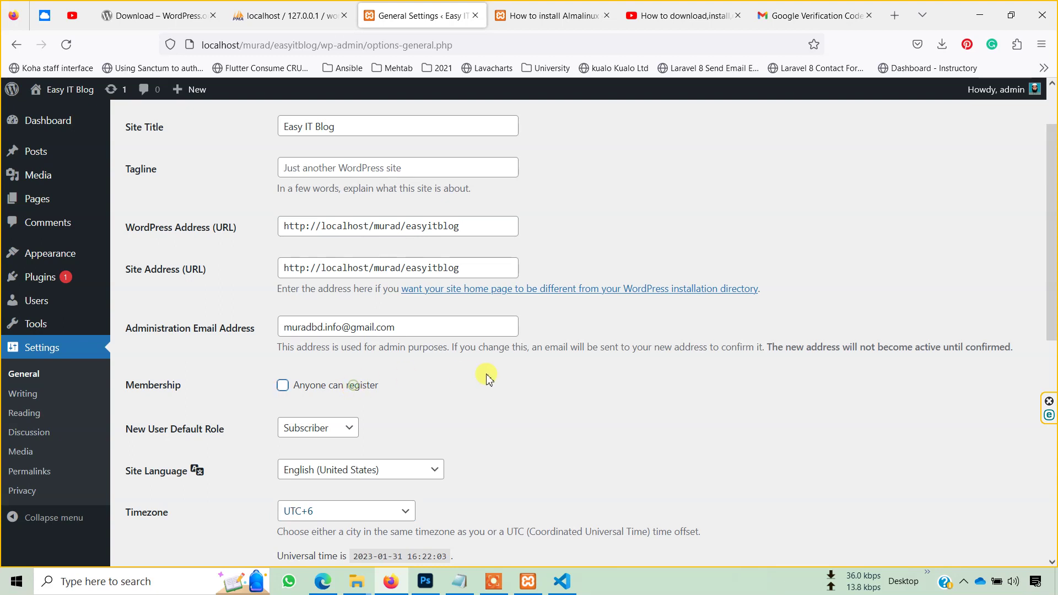
scroll(487, 378, up, 2)
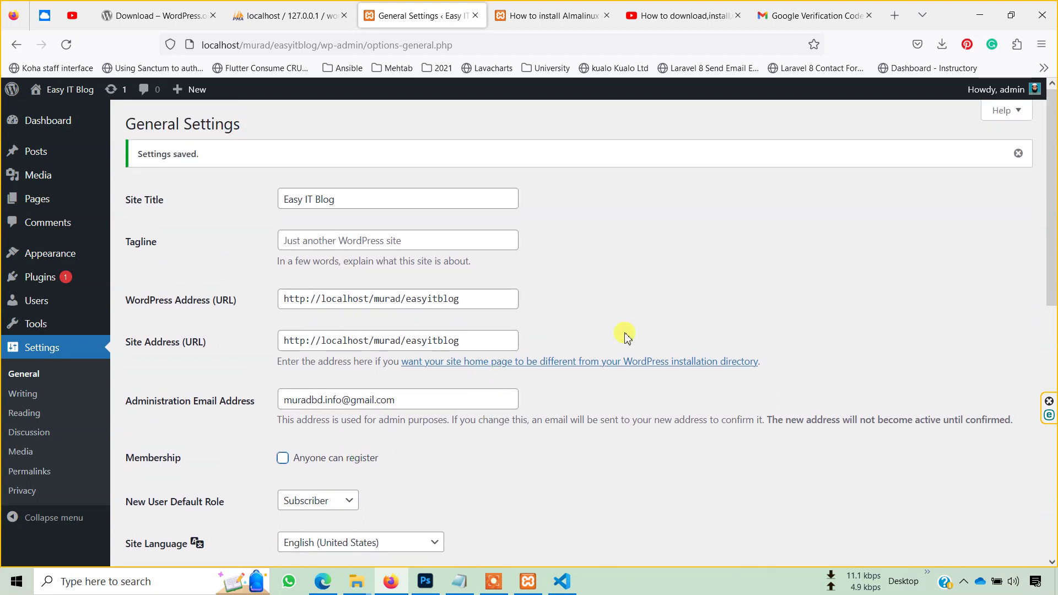
click(313, 242)
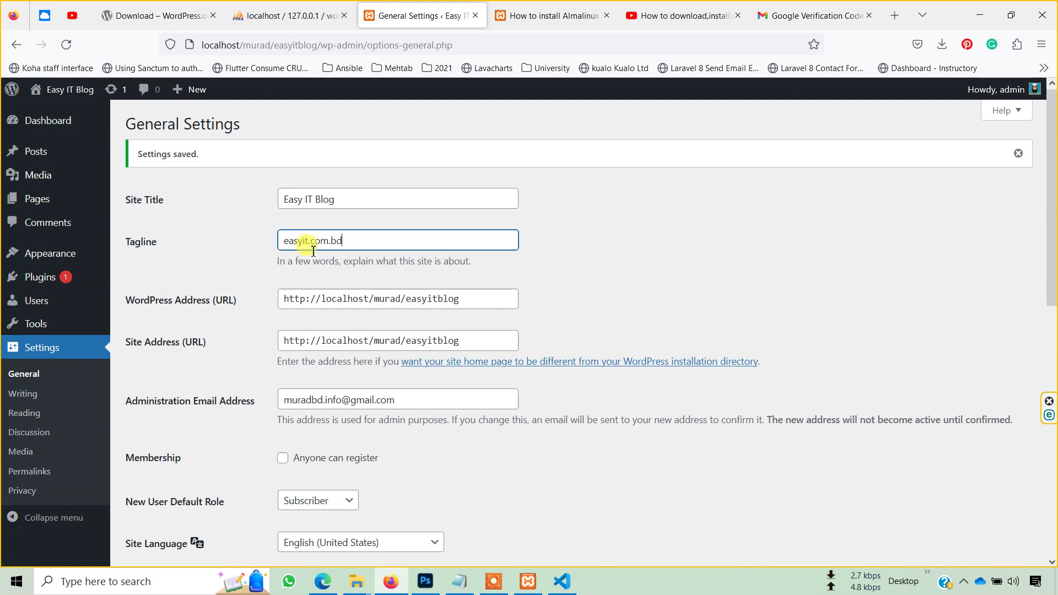
scroll(312, 243, down, 10)
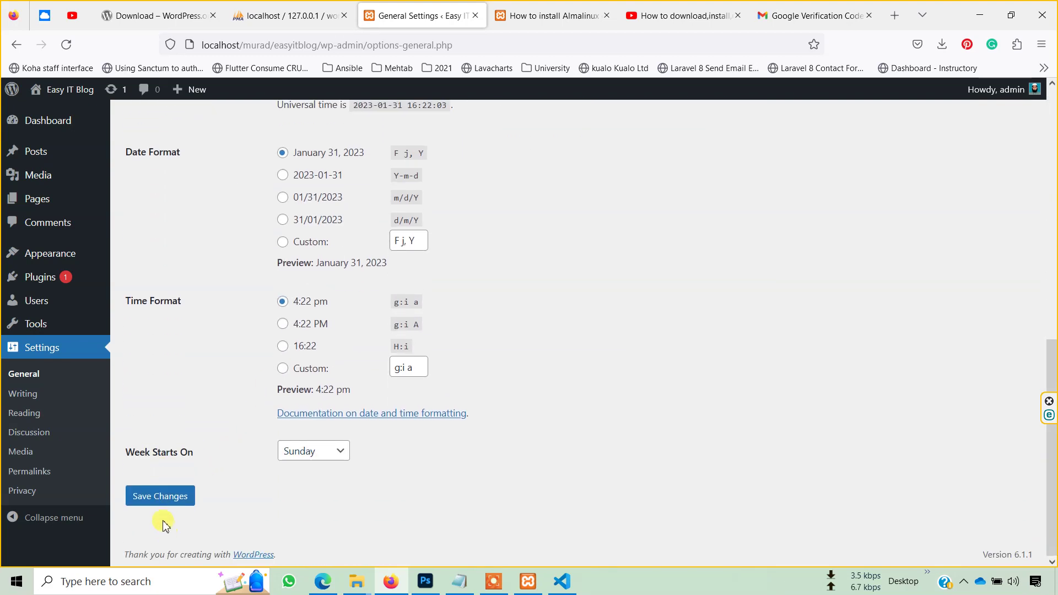
click(158, 499)
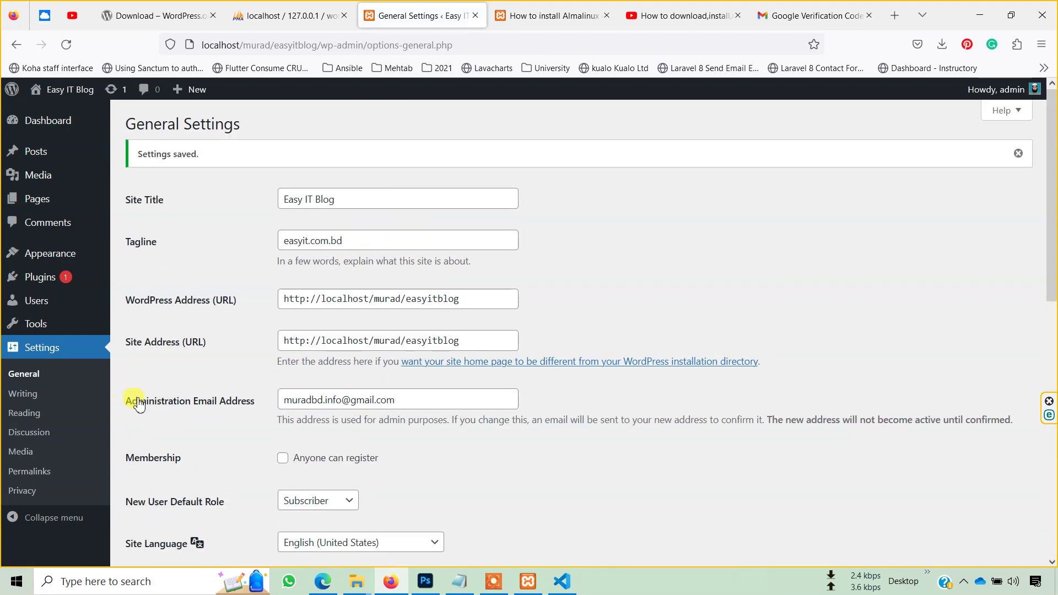
- Preview the Easy IT Blog front page in a new tab, then return to General Settings
right_click(37, 103)
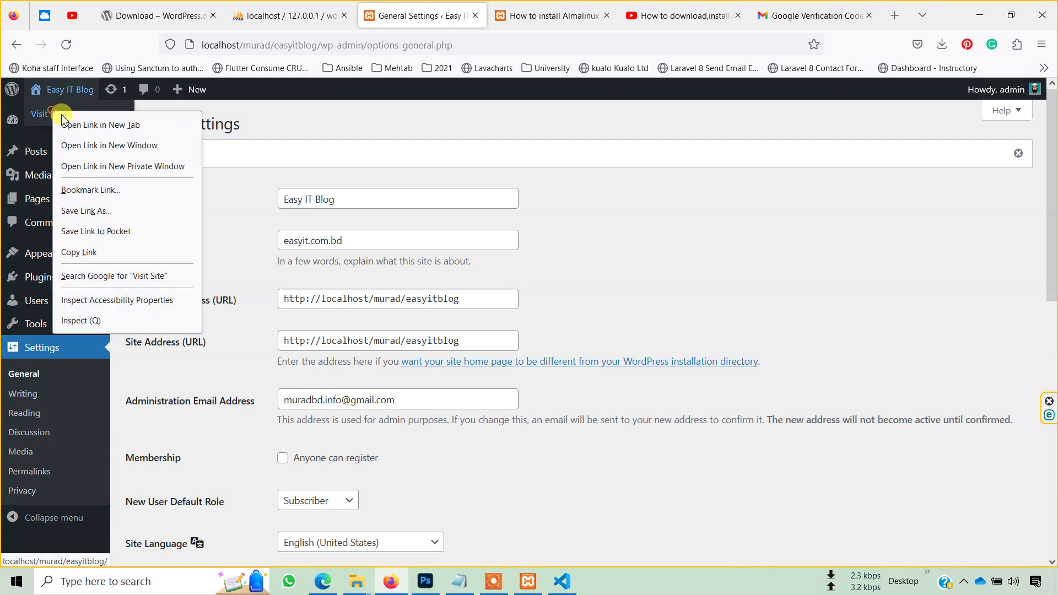
click(70, 121)
click(491, 15)
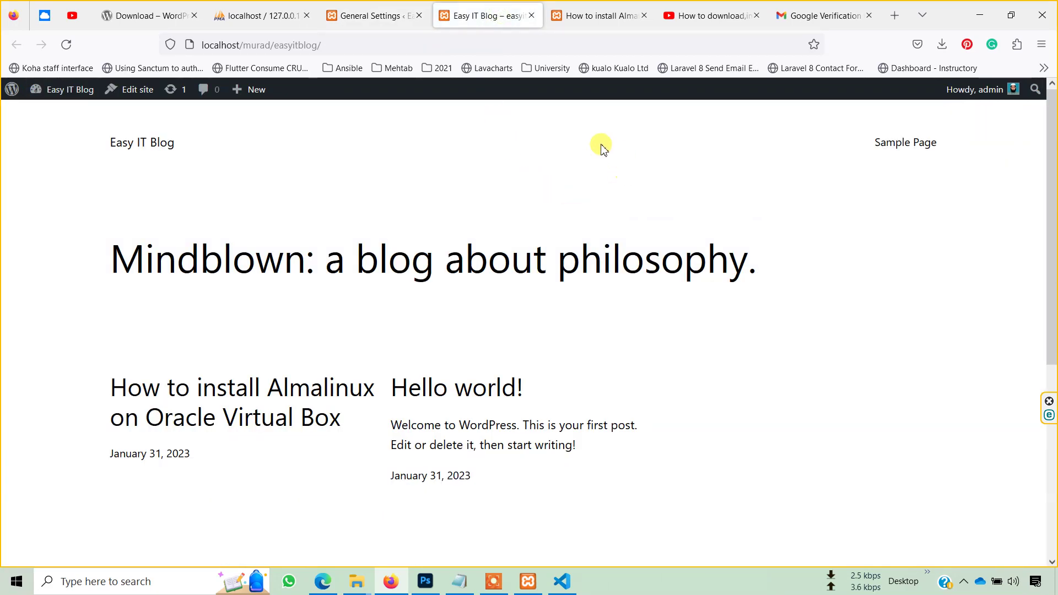
scroll(336, 430, down, 4)
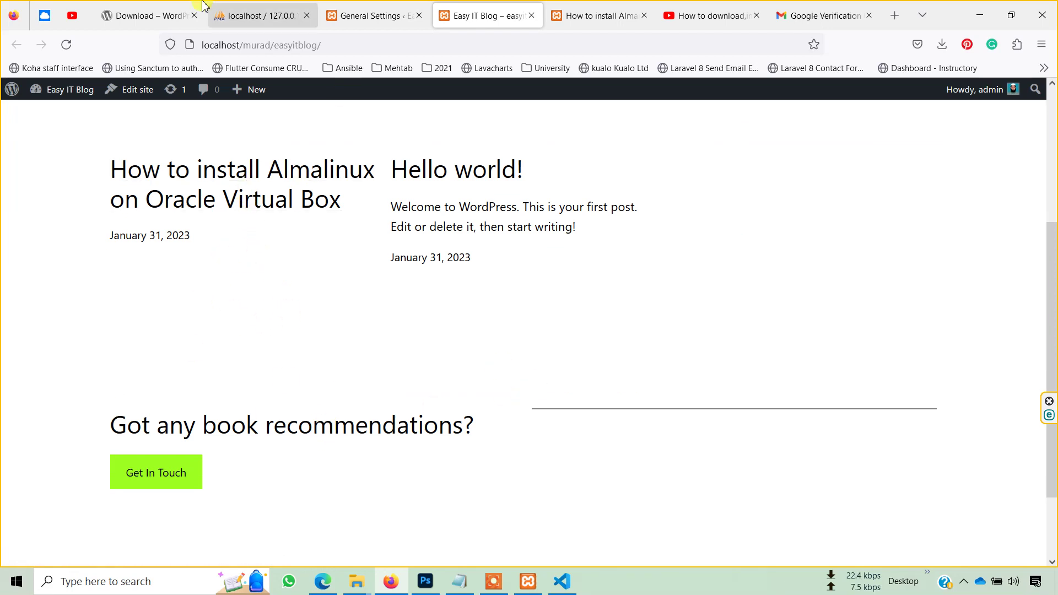
click(378, 7)
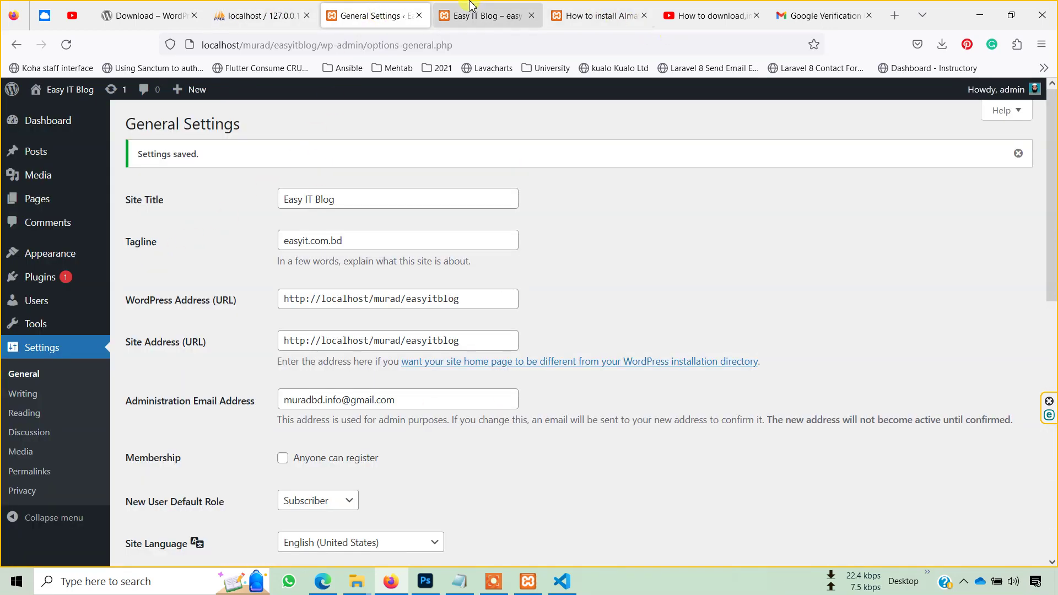
- In phpMyAdmin, list the 12 tables of the wordpress_easyitblog database
click(278, 11)
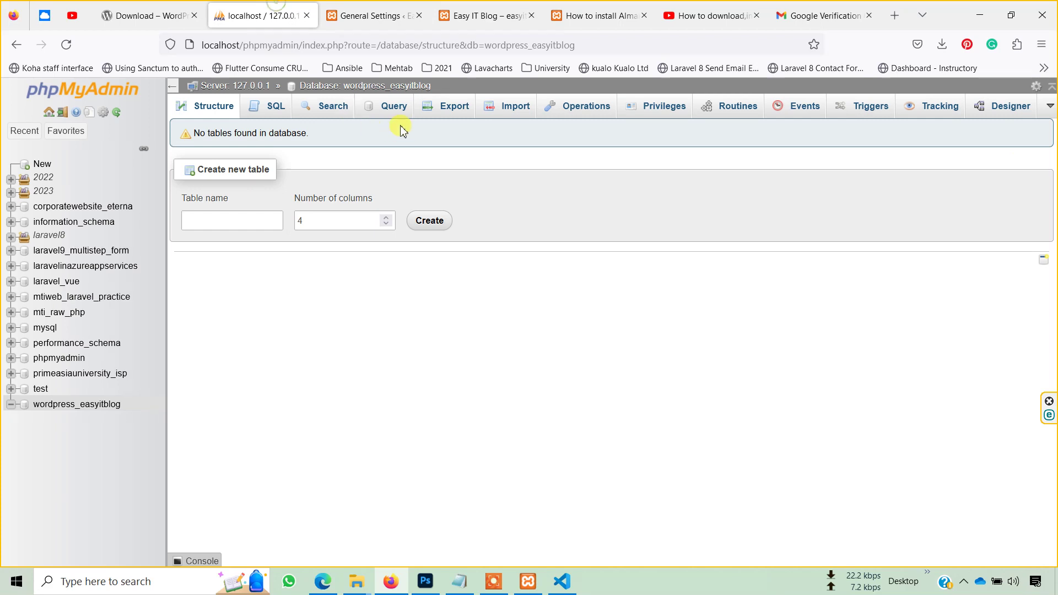
click(422, 86)
click(494, 588)
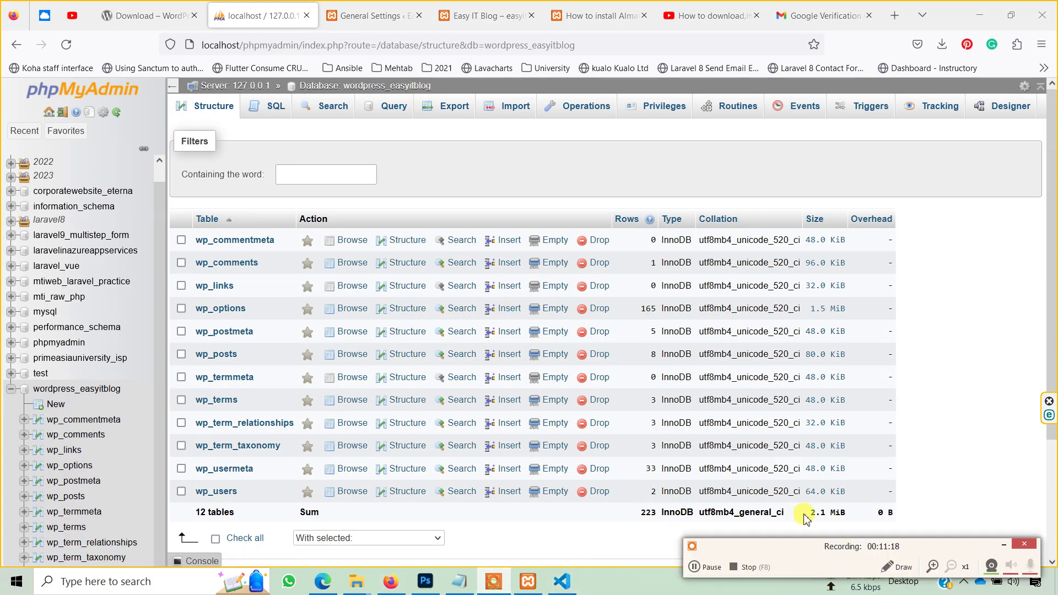
click(1001, 547)
- Browse the two accounts in the wp_users table, then return to WordPress
scroll(319, 386, down, 3)
scroll(343, 463, up, 1)
scroll(347, 459, up, 2)
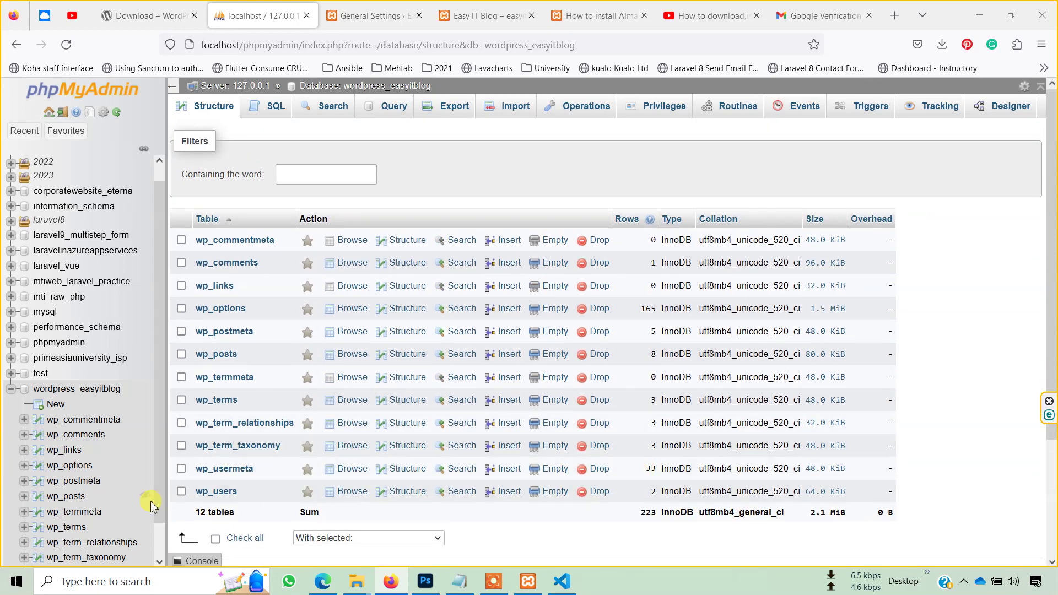
click(216, 491)
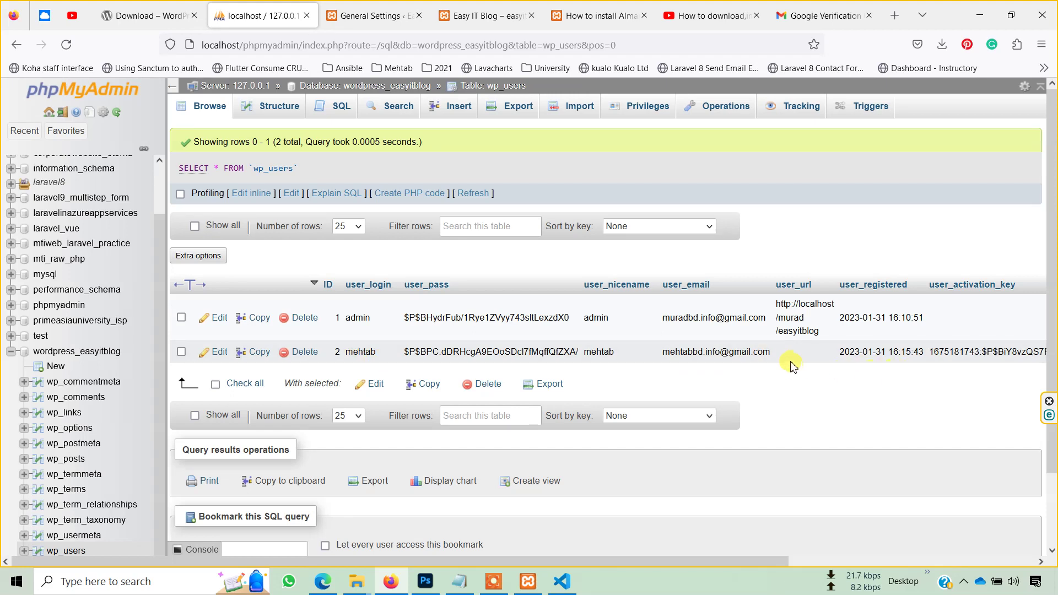
click(819, 366)
click(370, 16)
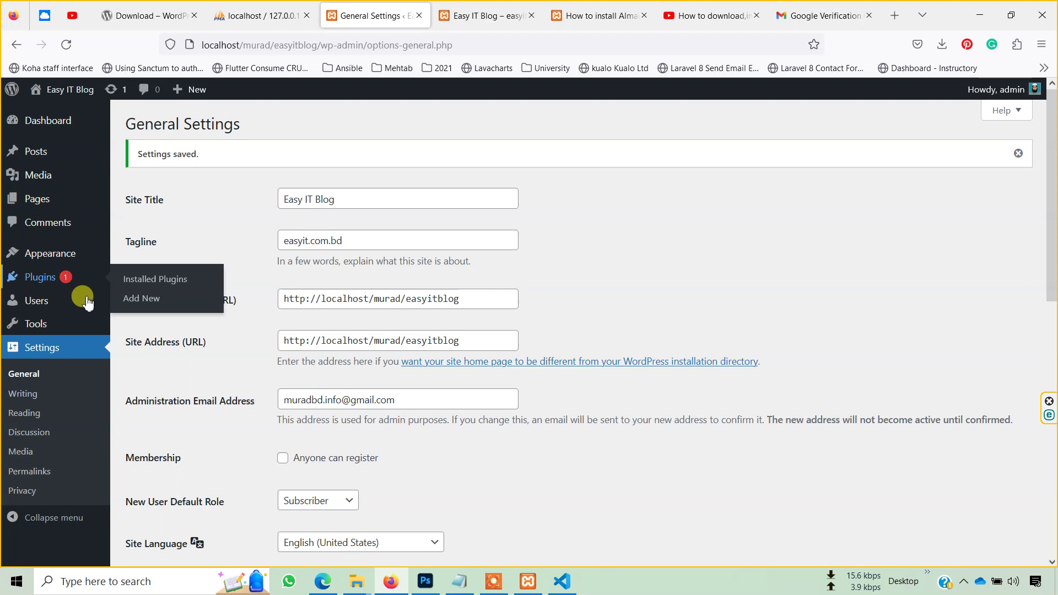
- Delete the subscriber test user from All Users so only admin remains
click(59, 302)
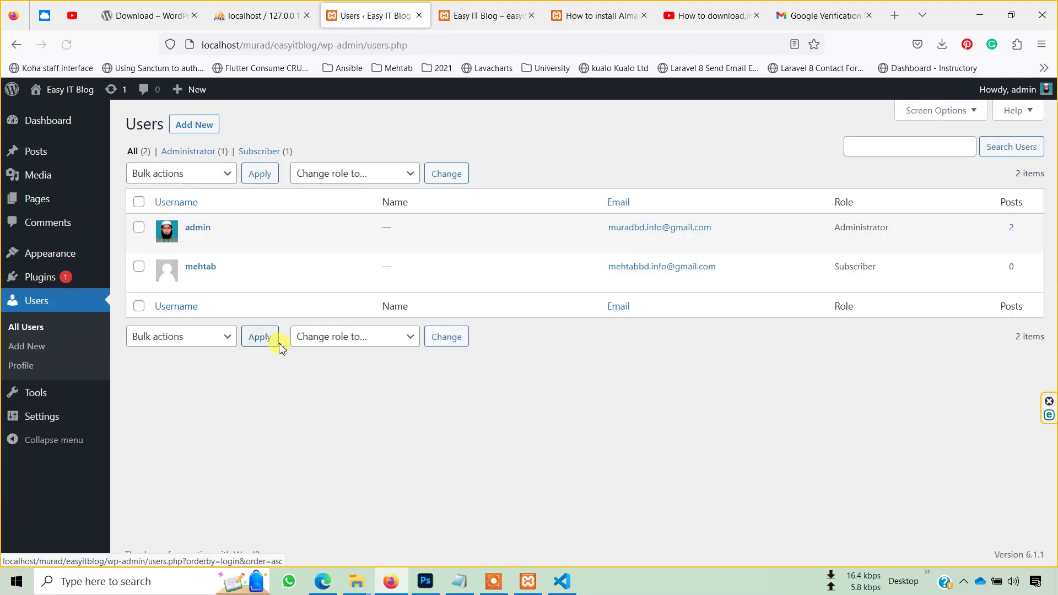
mouse_move(199, 274)
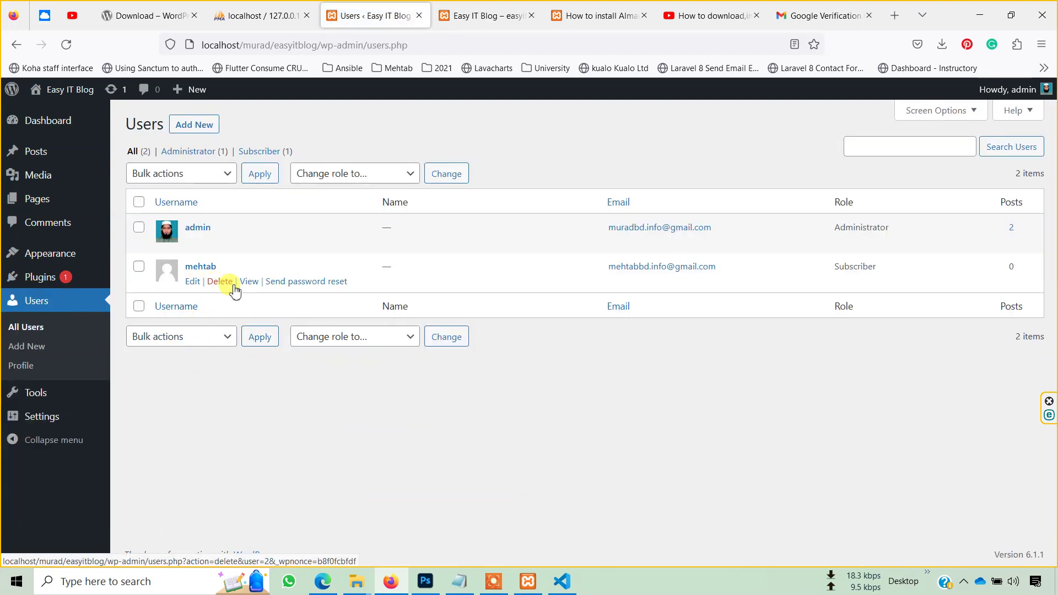
click(220, 281)
click(180, 220)
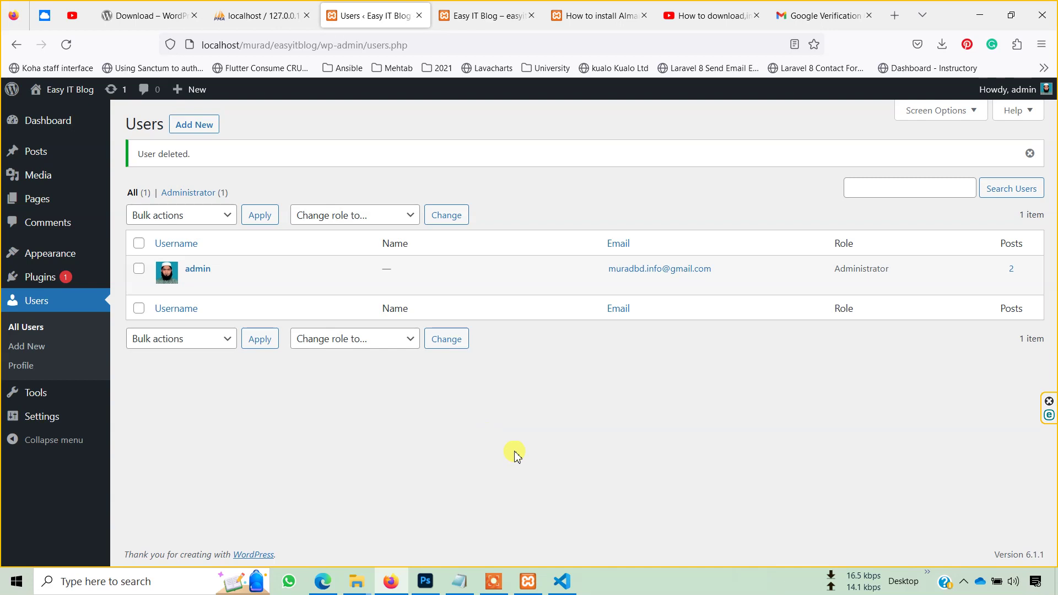
mouse_move(62, 180)
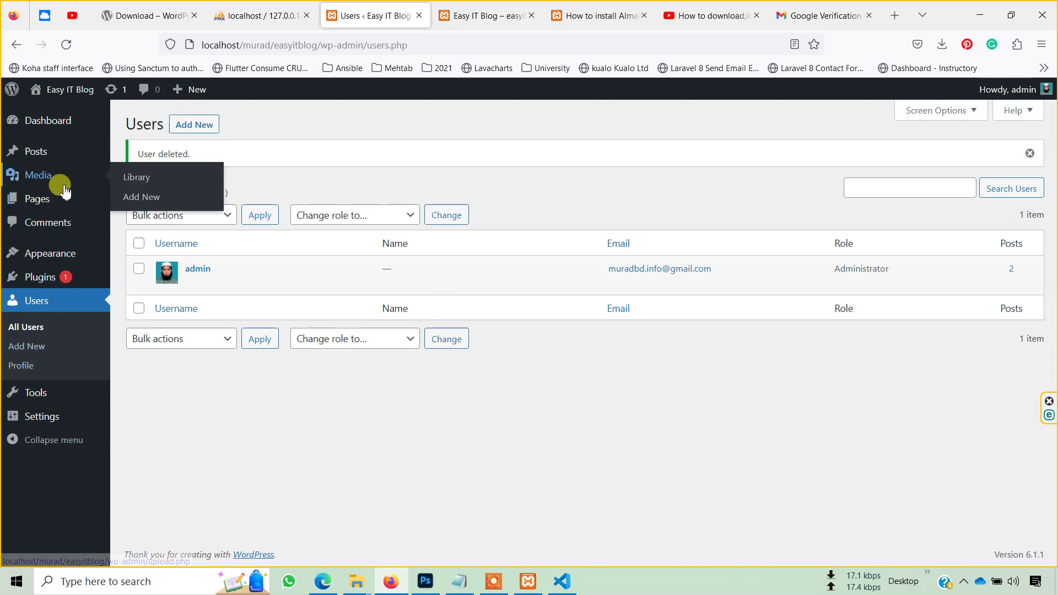
click(48, 148)
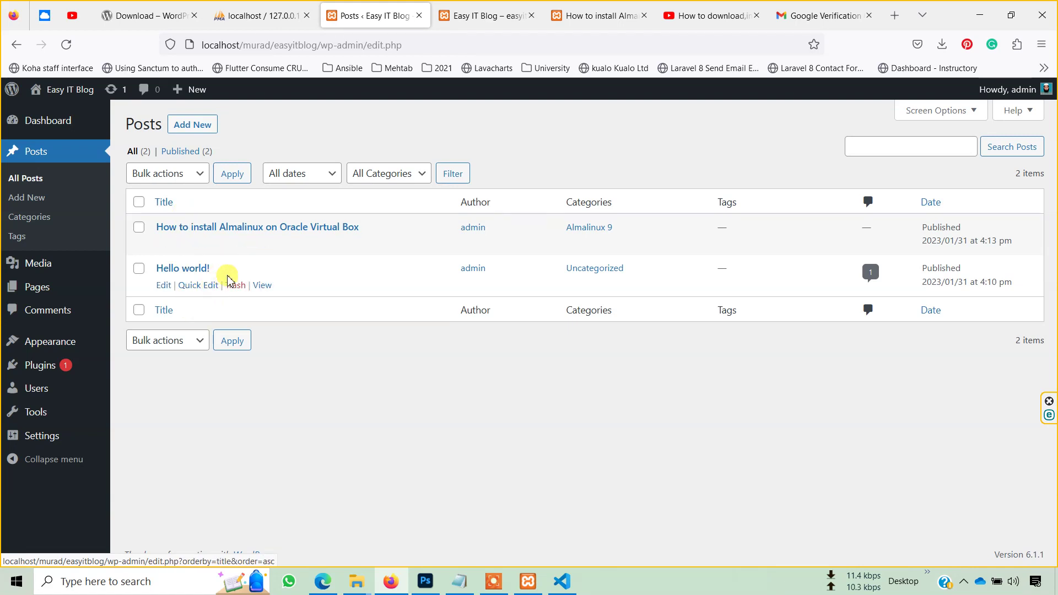
- Trash the Hello world! post and reopen the Almalinux post for editing
click(235, 285)
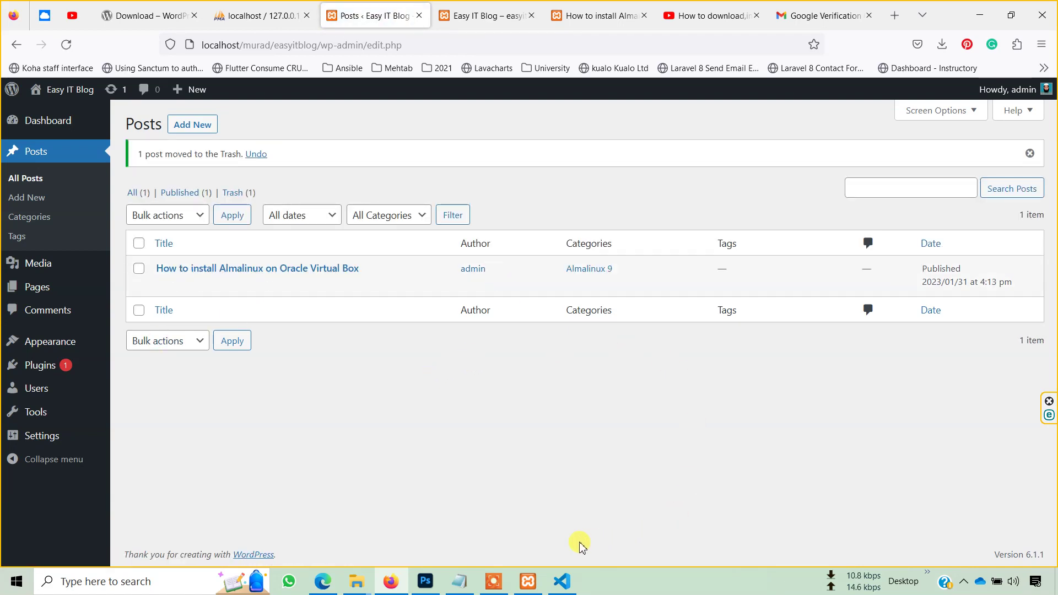
click(489, 585)
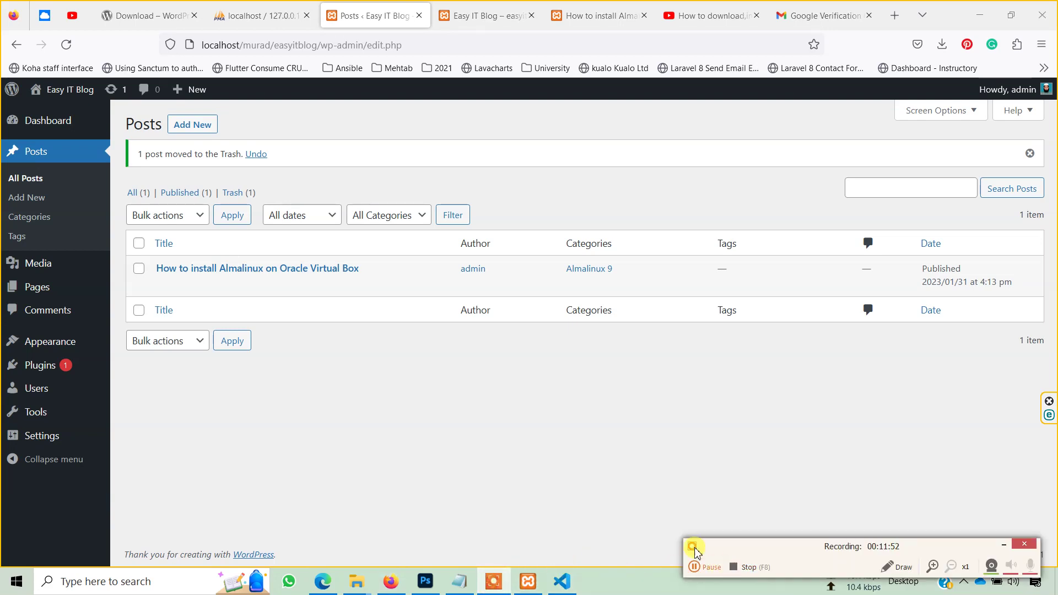
click(998, 543)
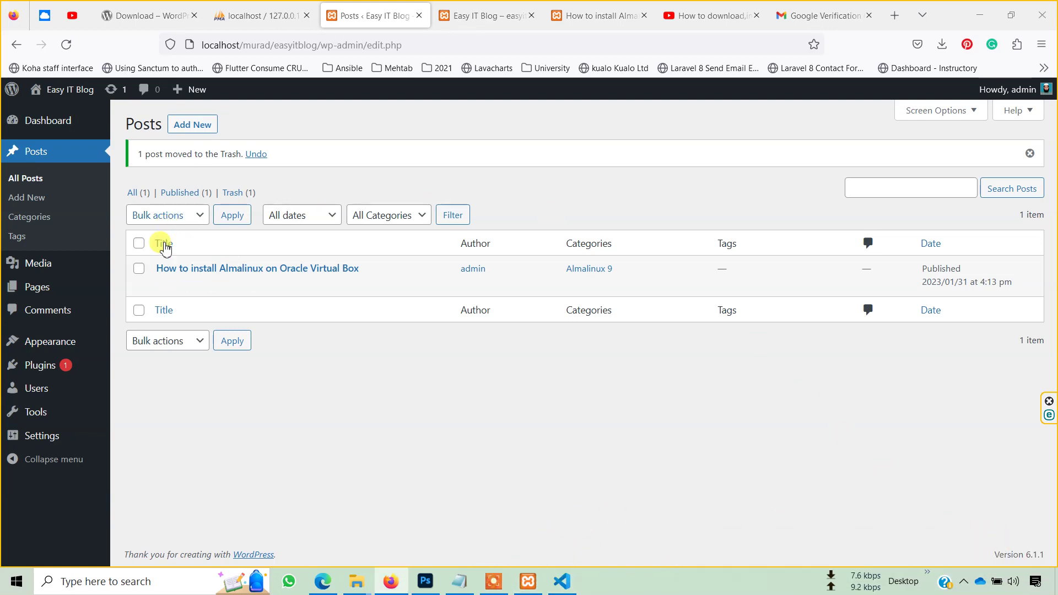
mouse_move(173, 270)
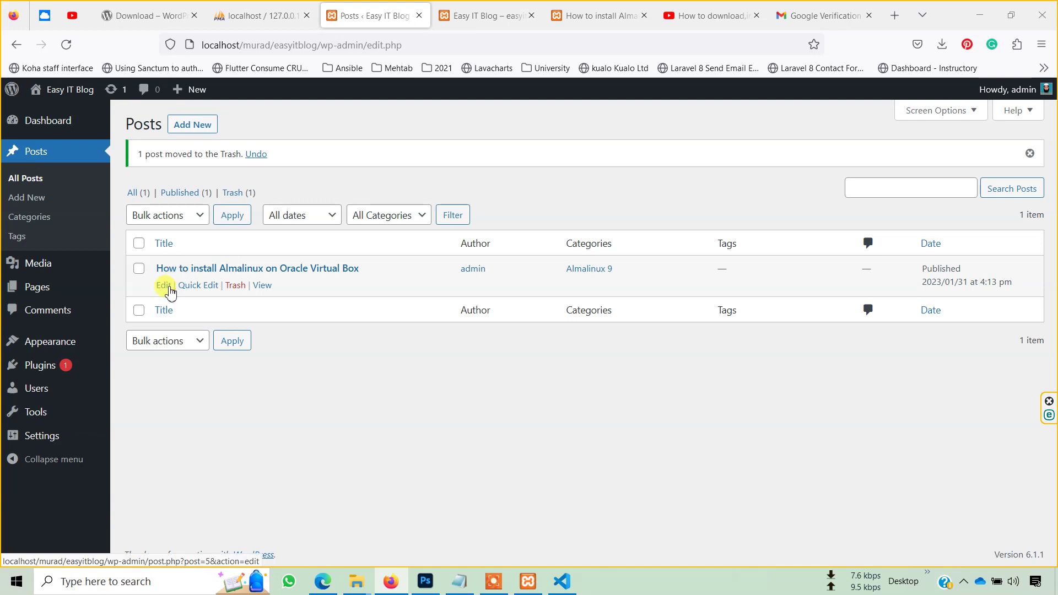
click(164, 286)
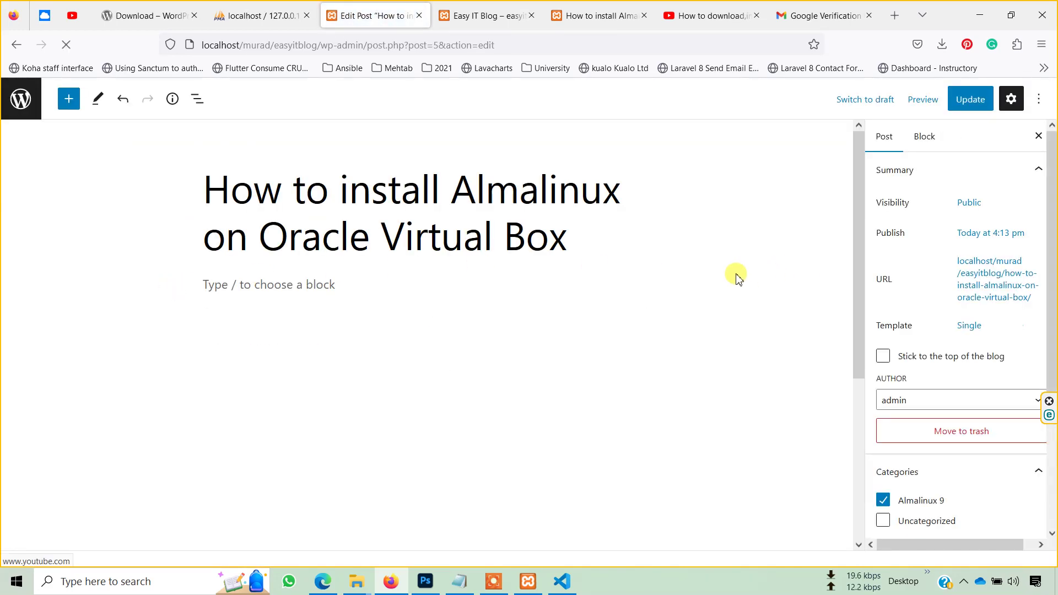
- Scroll through the Almalinux post to confirm its YouTube embed block is present
scroll(703, 345, down, 4)
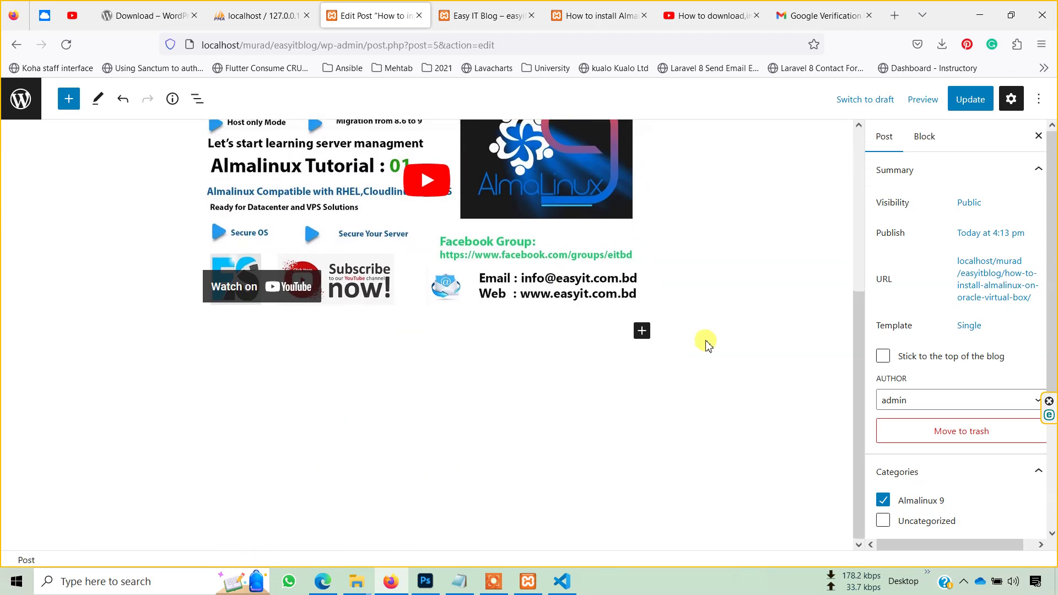
scroll(705, 344, up, 4)
scroll(708, 345, down, 1)
scroll(708, 344, down, 3)
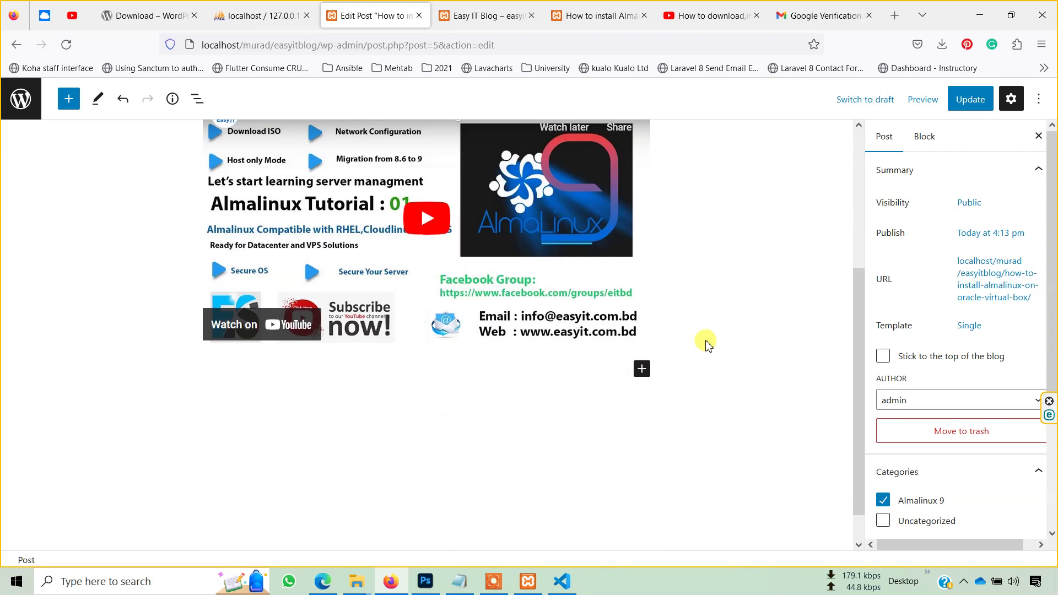
scroll(706, 344, up, 4)
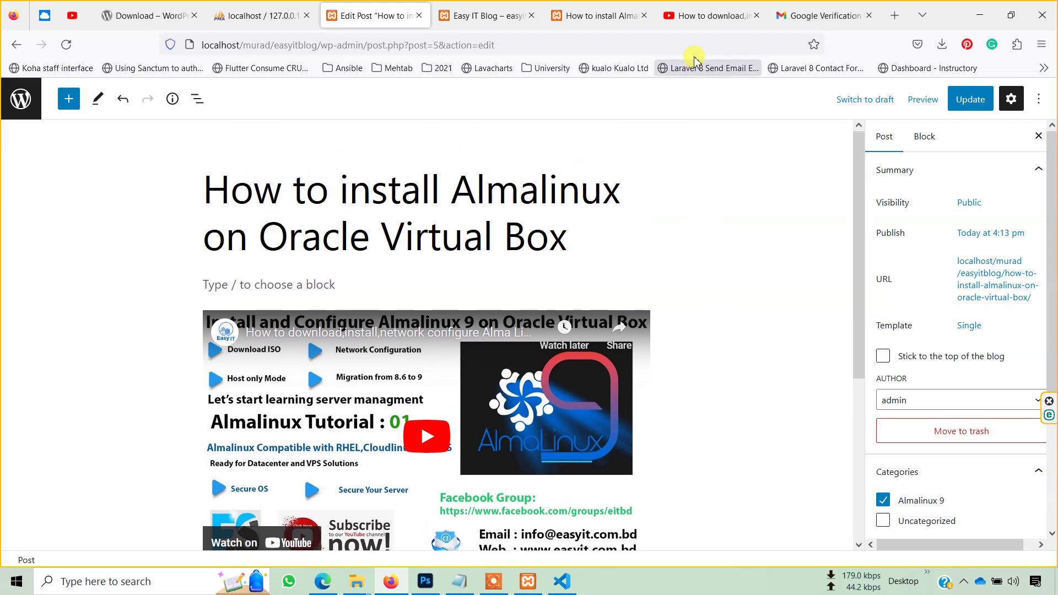
click(711, 16)
- Expand the video description and go to the Easy IT channel page
scroll(564, 267, up, 5)
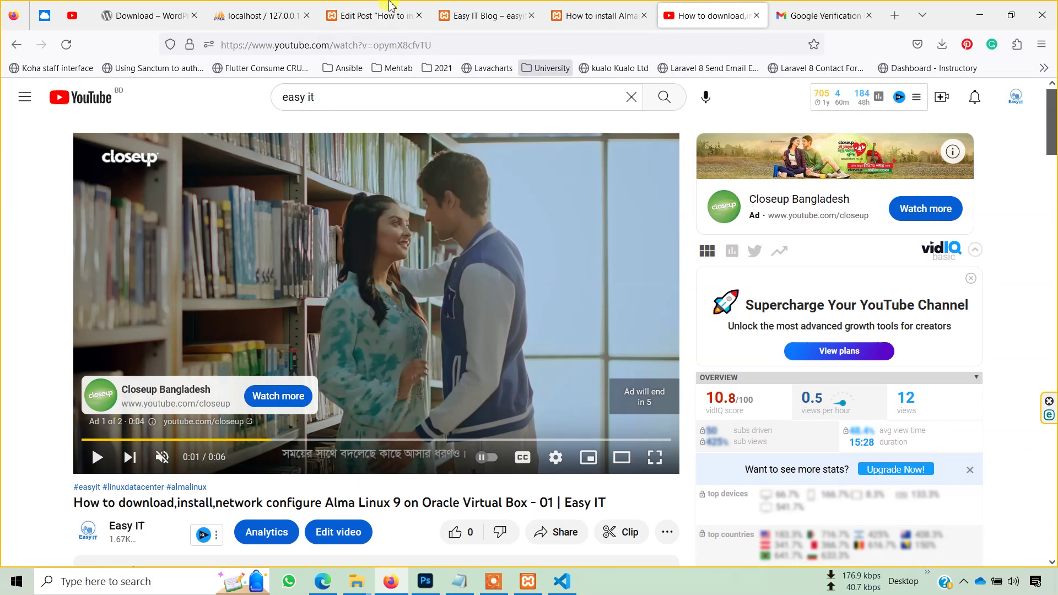
scroll(3, 342, down, 4)
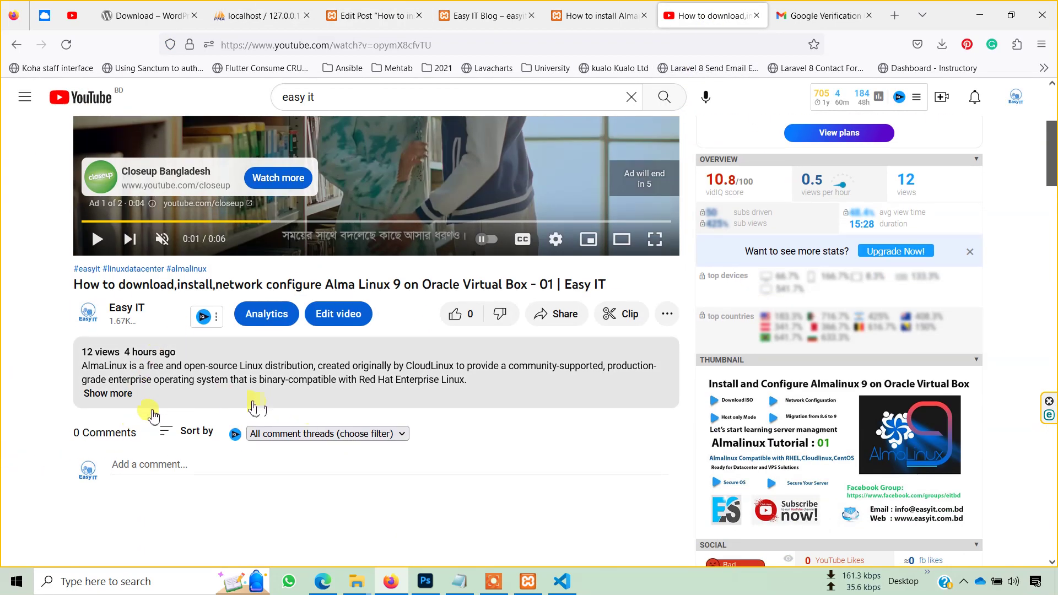
click(122, 393)
scroll(367, 415, up, 4)
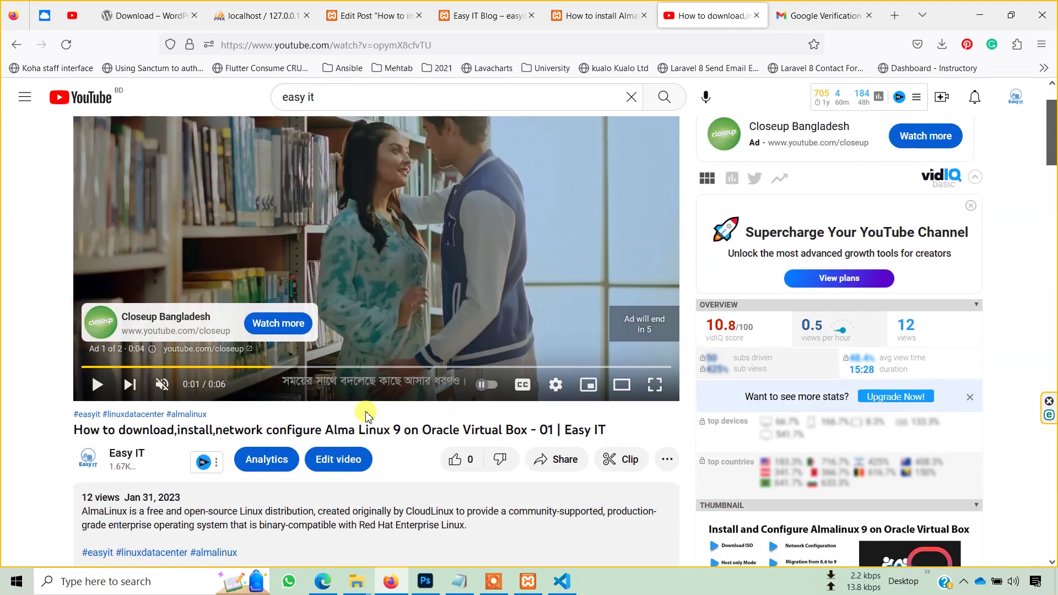
scroll(309, 295, down, 3)
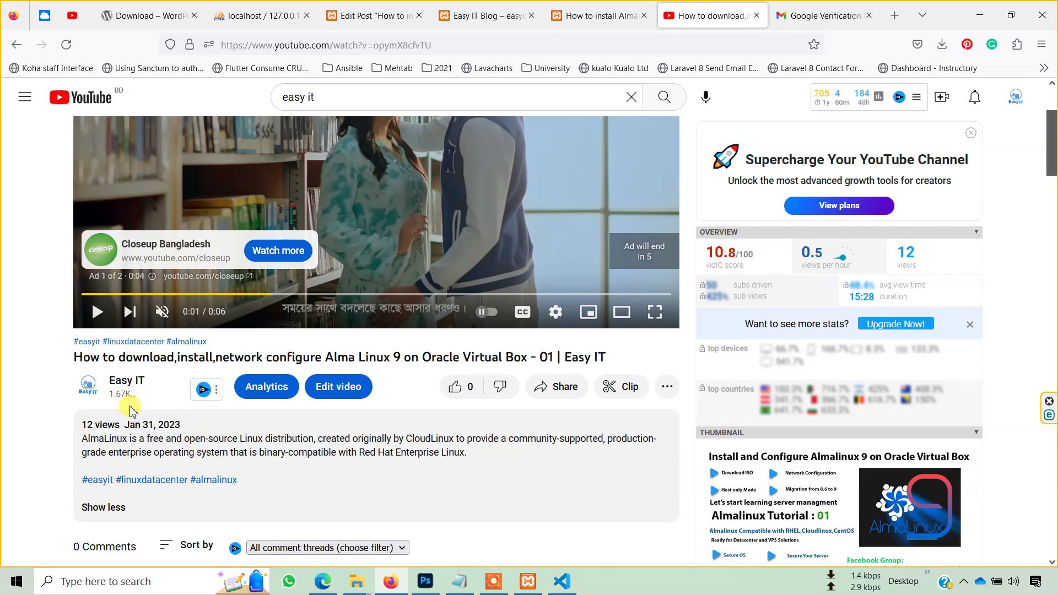
click(126, 386)
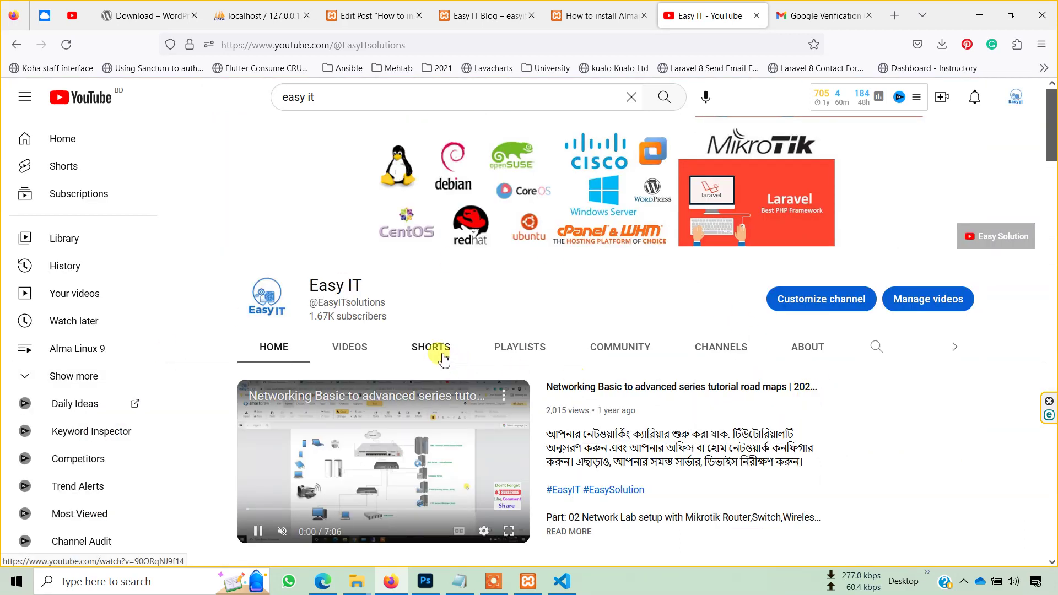
- Page through the channel's created playlists, such as Alma Linux 9 and Nagios Server
click(522, 349)
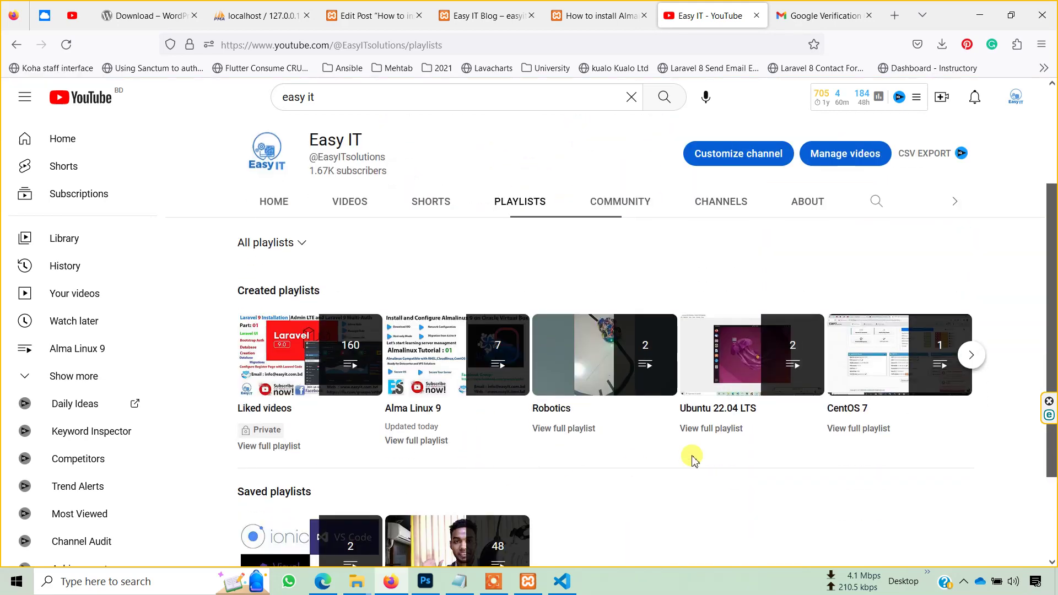
scroll(693, 461, down, 1)
scroll(610, 414, down, 1)
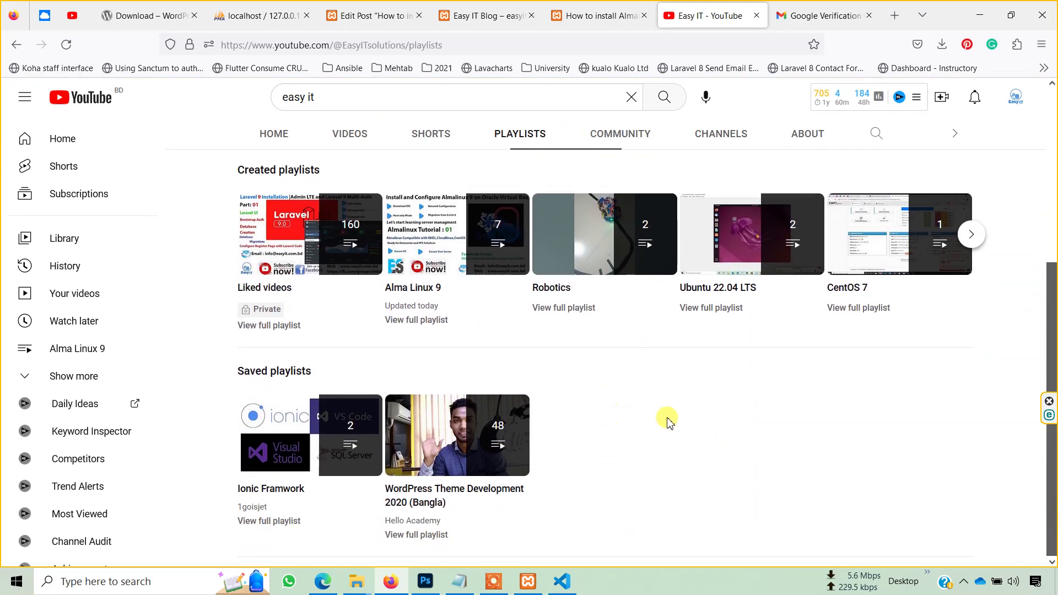
scroll(669, 421, up, 4)
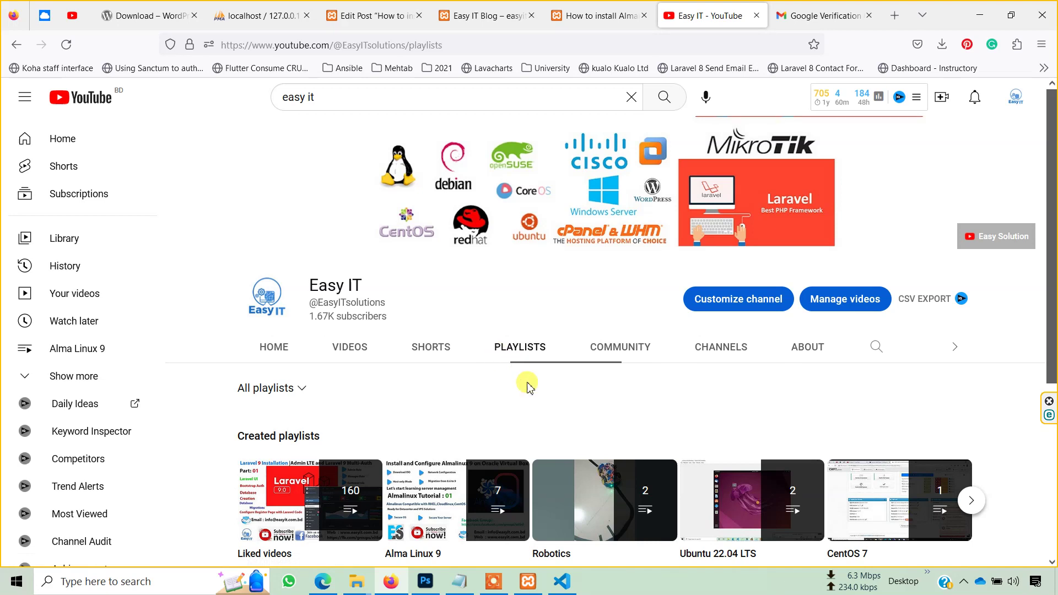
scroll(529, 382, down, 1)
click(966, 435)
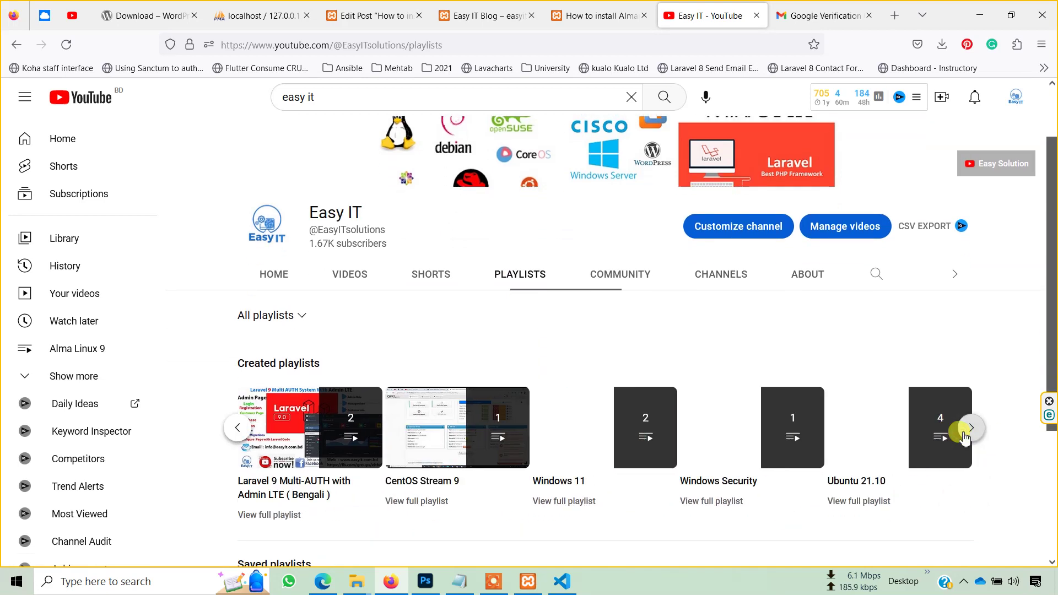
click(966, 434)
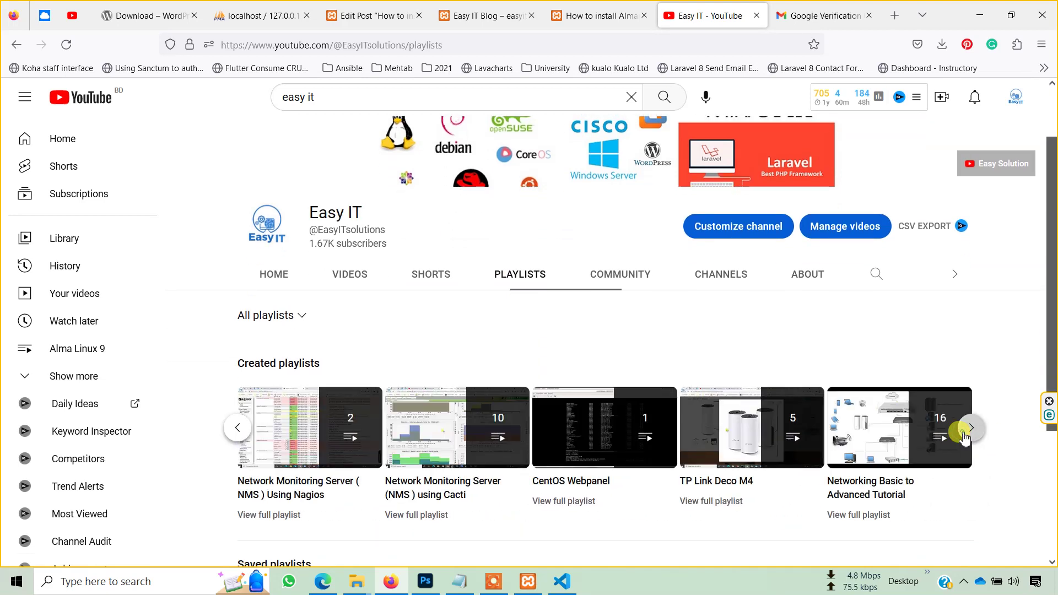
click(972, 428)
click(966, 434)
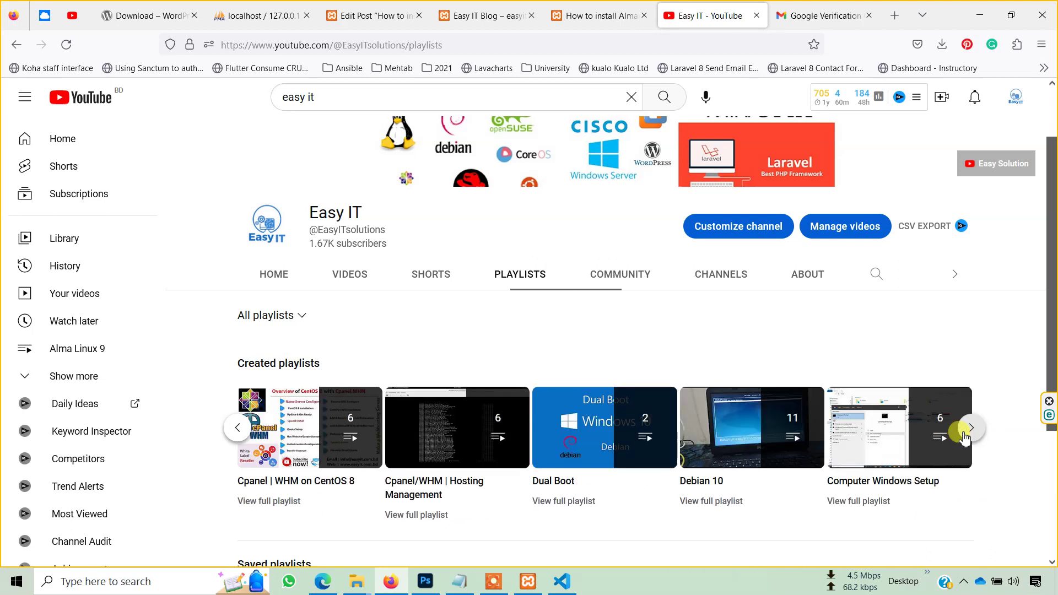
click(966, 433)
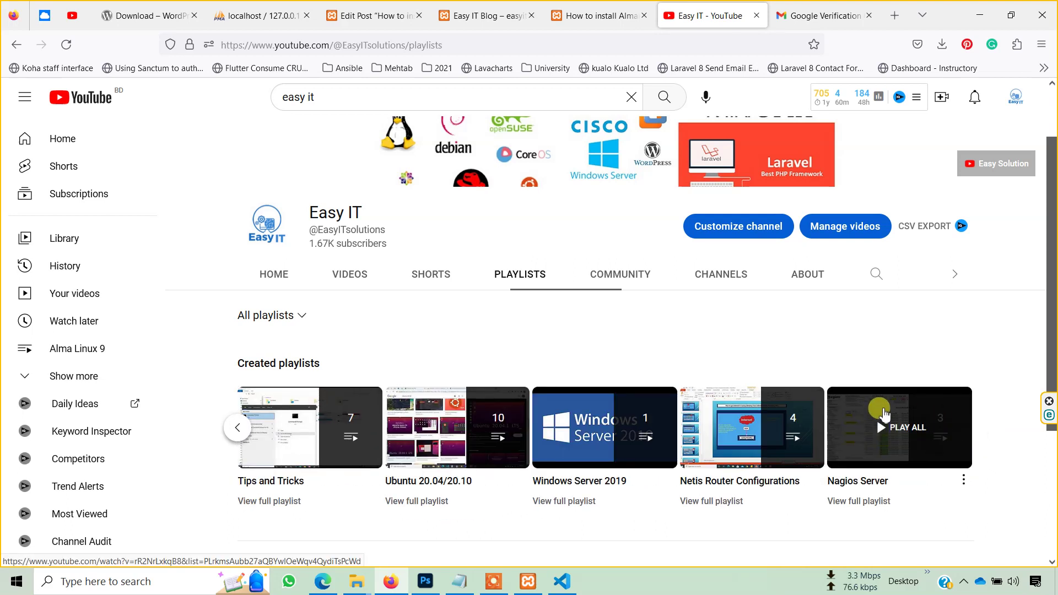